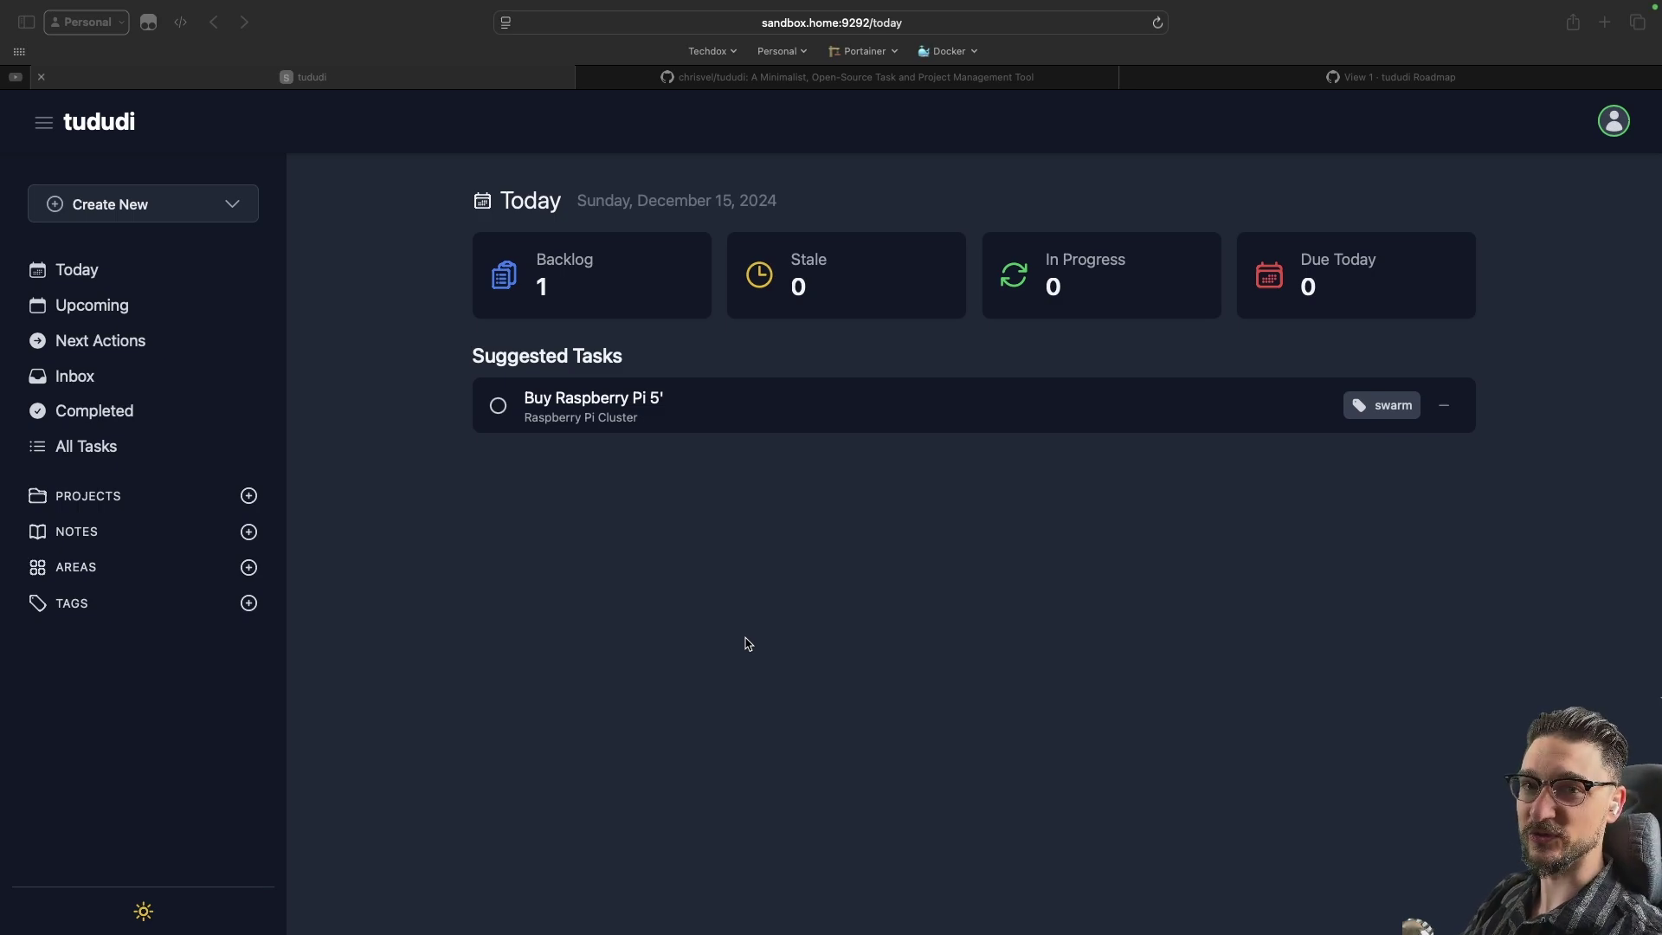
# Zoom in the browser page and open the Raspberry Pi Cluster project under the Selfhosting area.
pyautogui.click(748, 644)
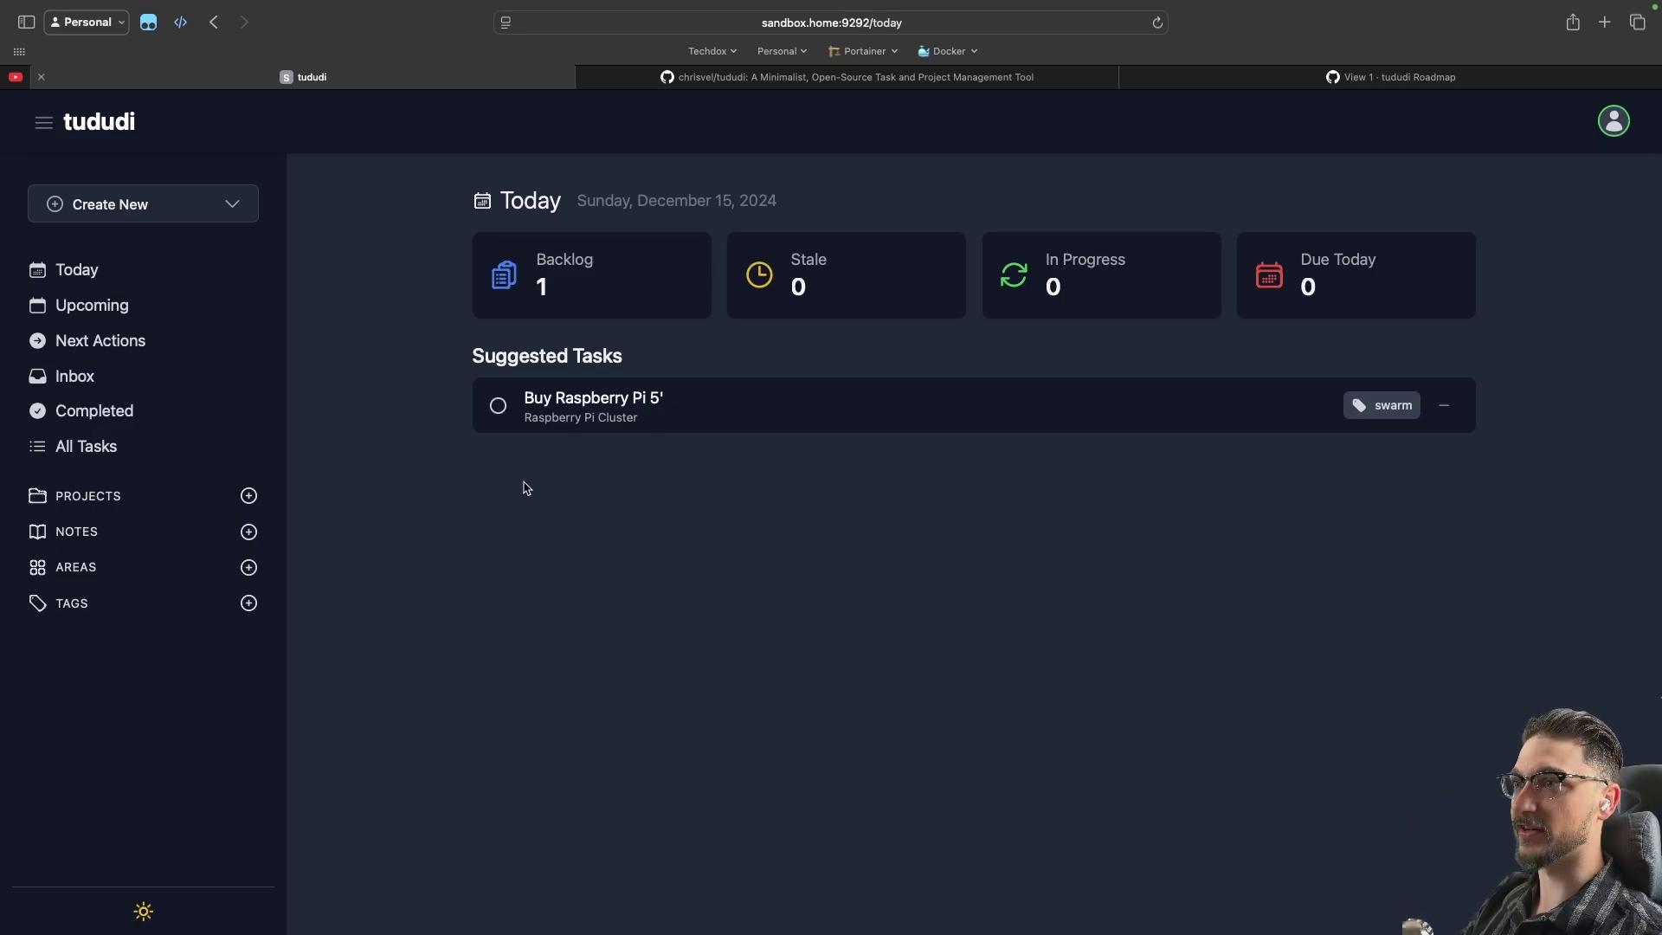
pyautogui.press('super+equal')
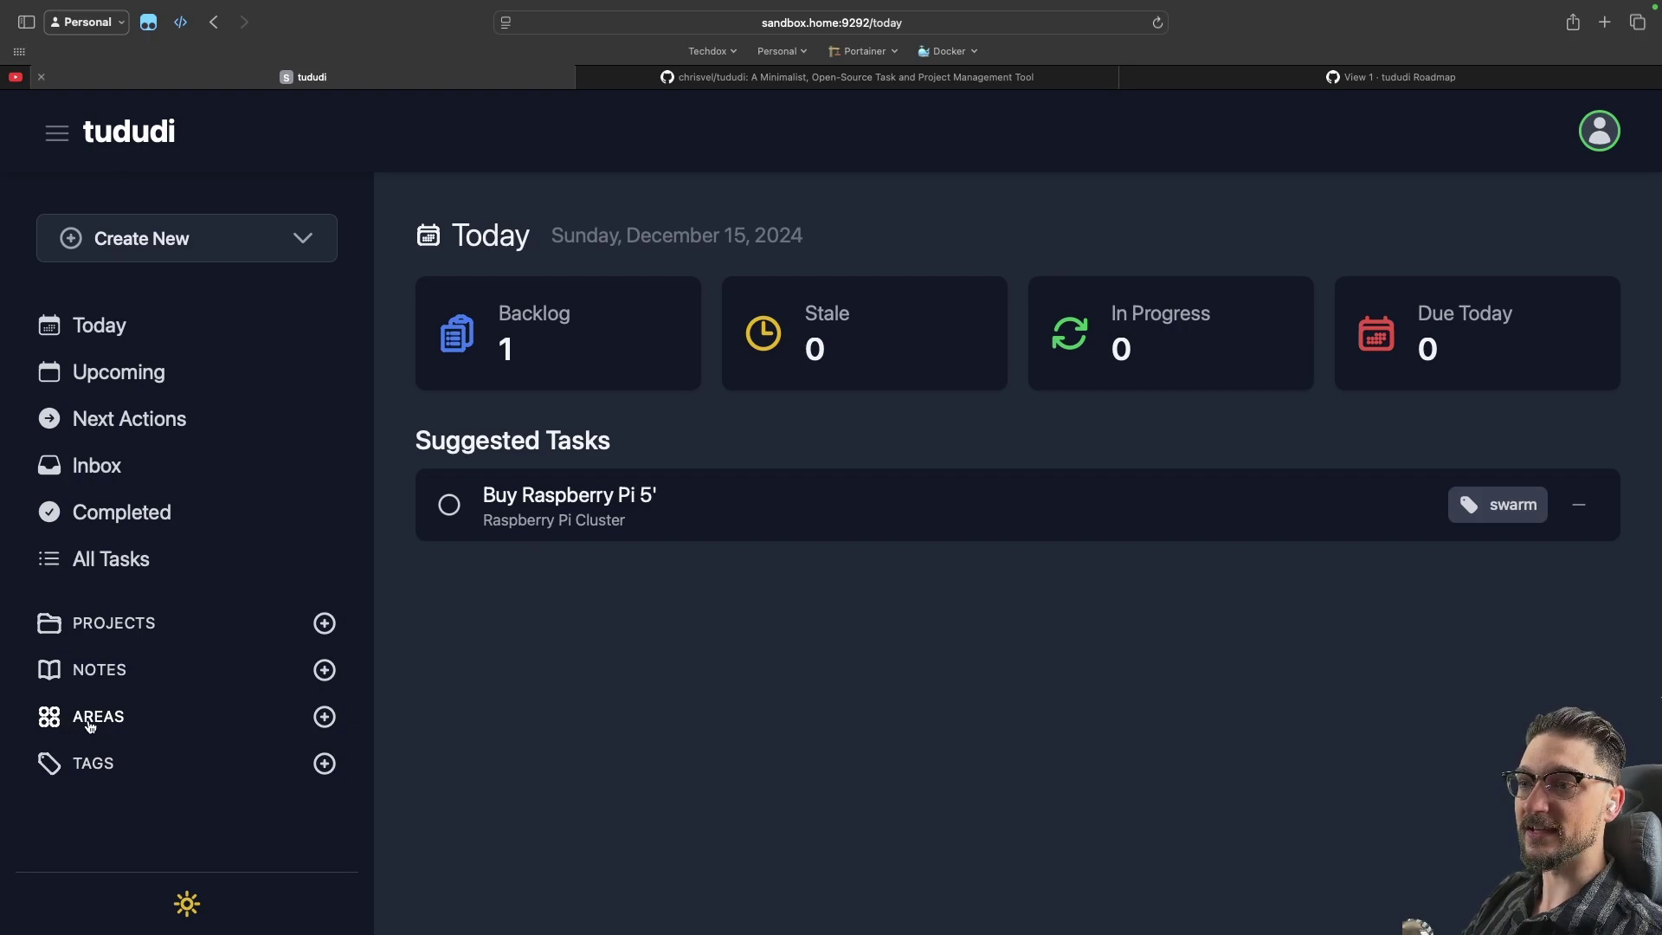
pyautogui.click(93, 724)
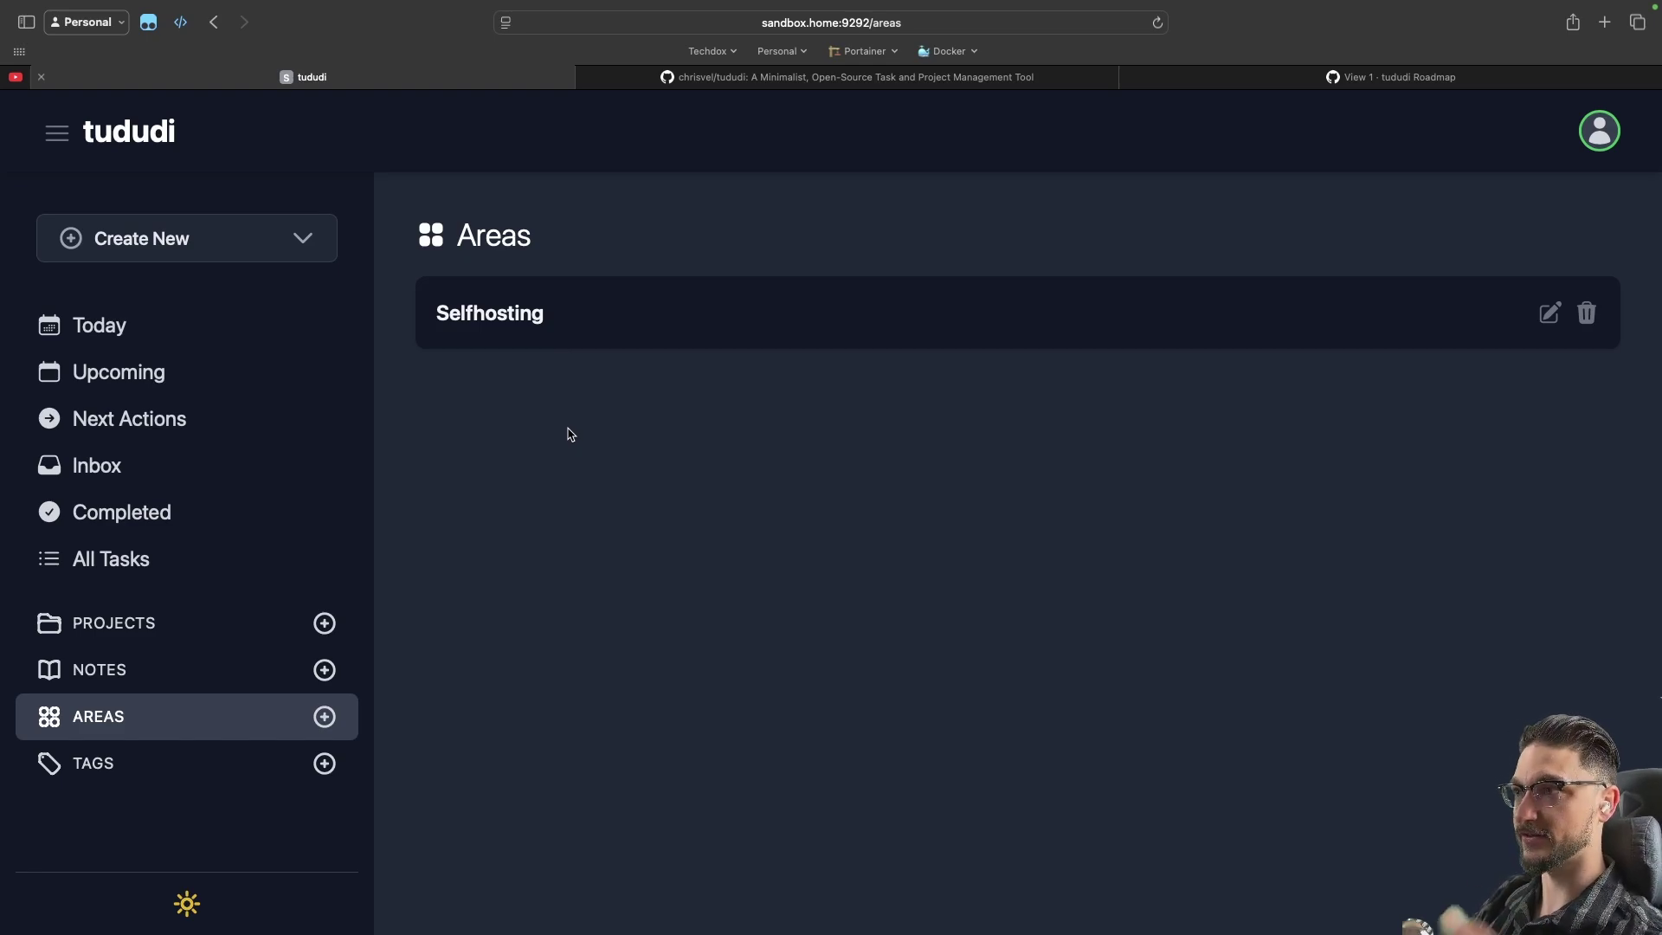
pyautogui.click(510, 322)
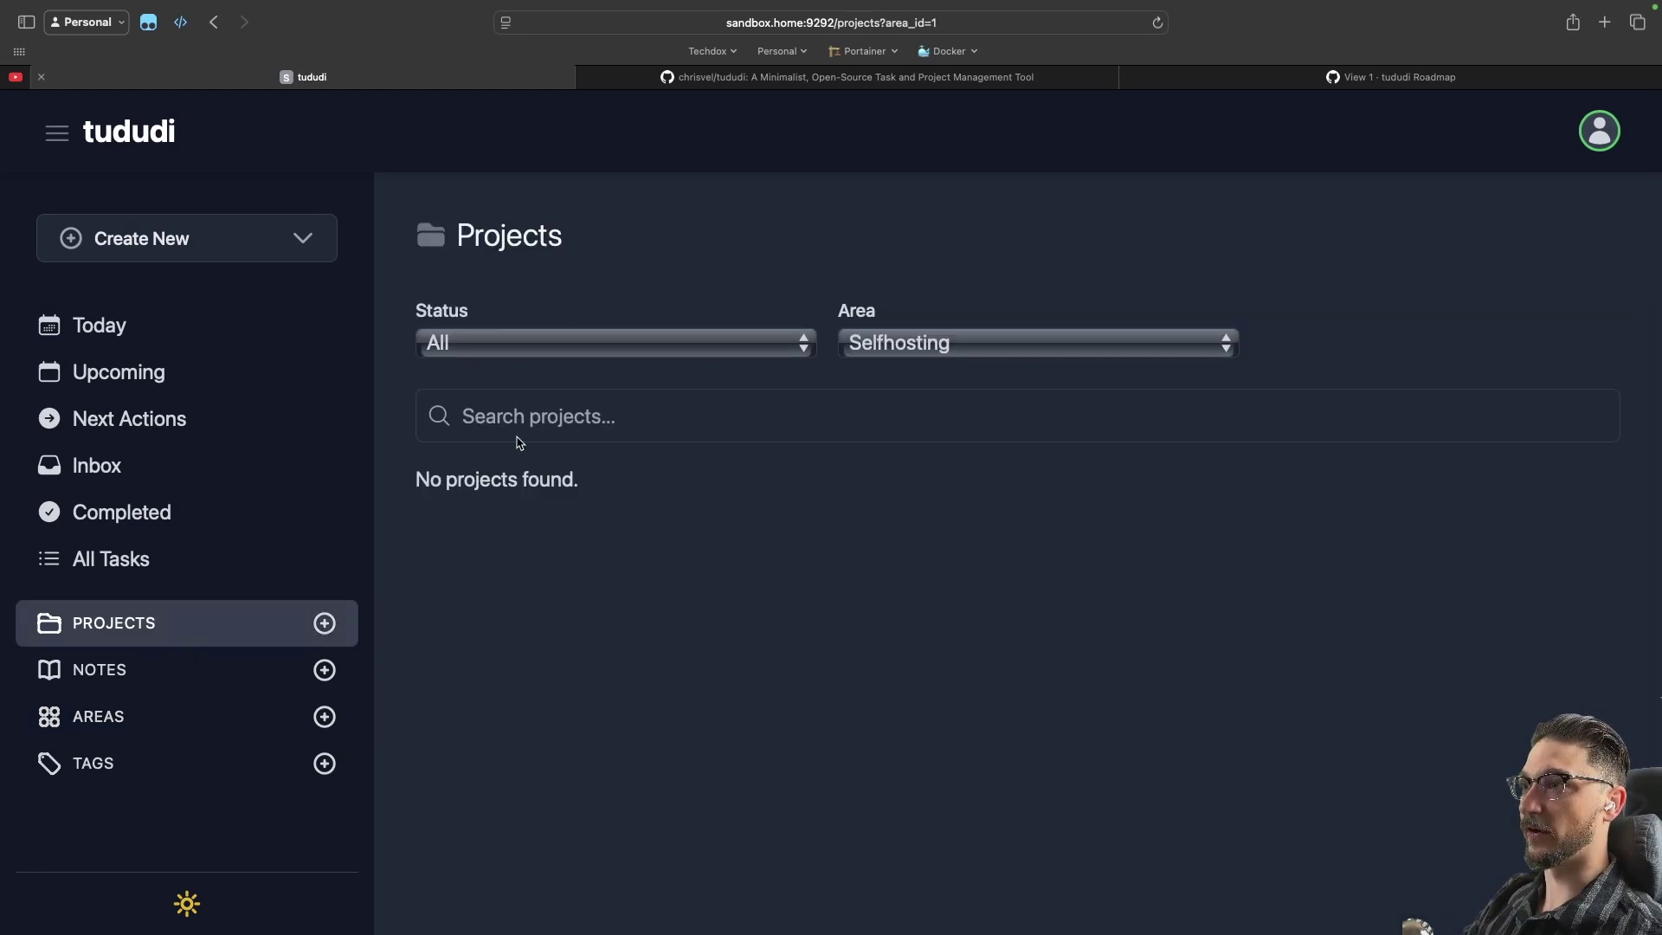
pyautogui.scroll(-1, 942, 643)
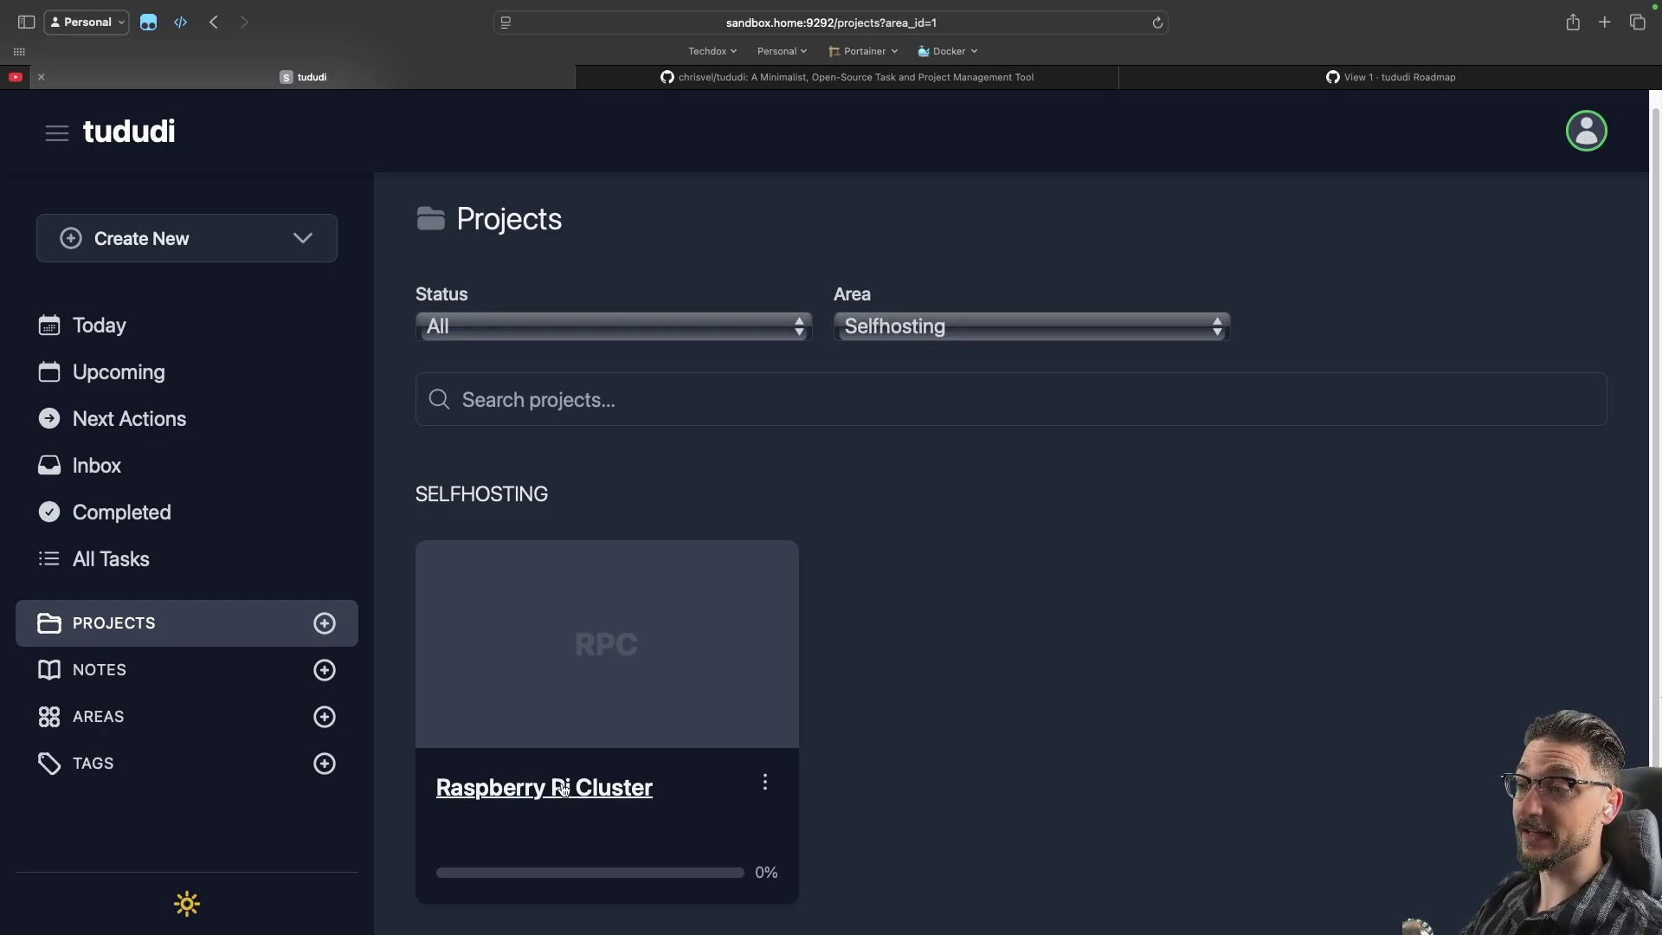
pyautogui.click(564, 790)
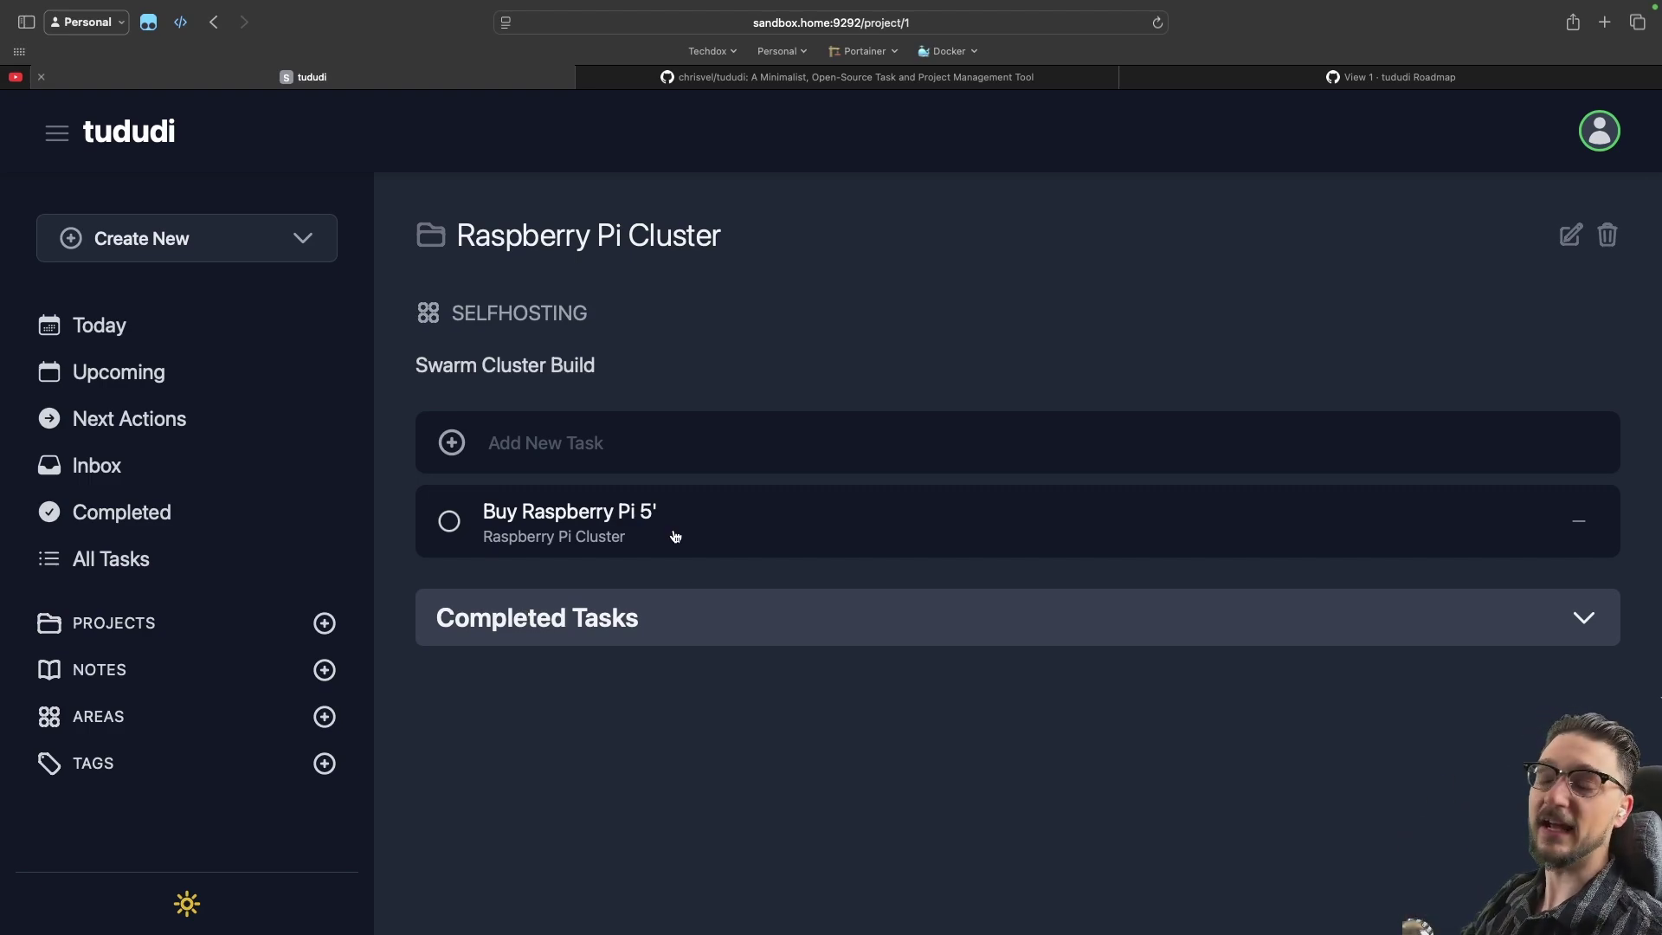
# Look at the 'Buy Raspberry Pi 5' task's status options, then close it unchanged.
pyautogui.click(595, 519)
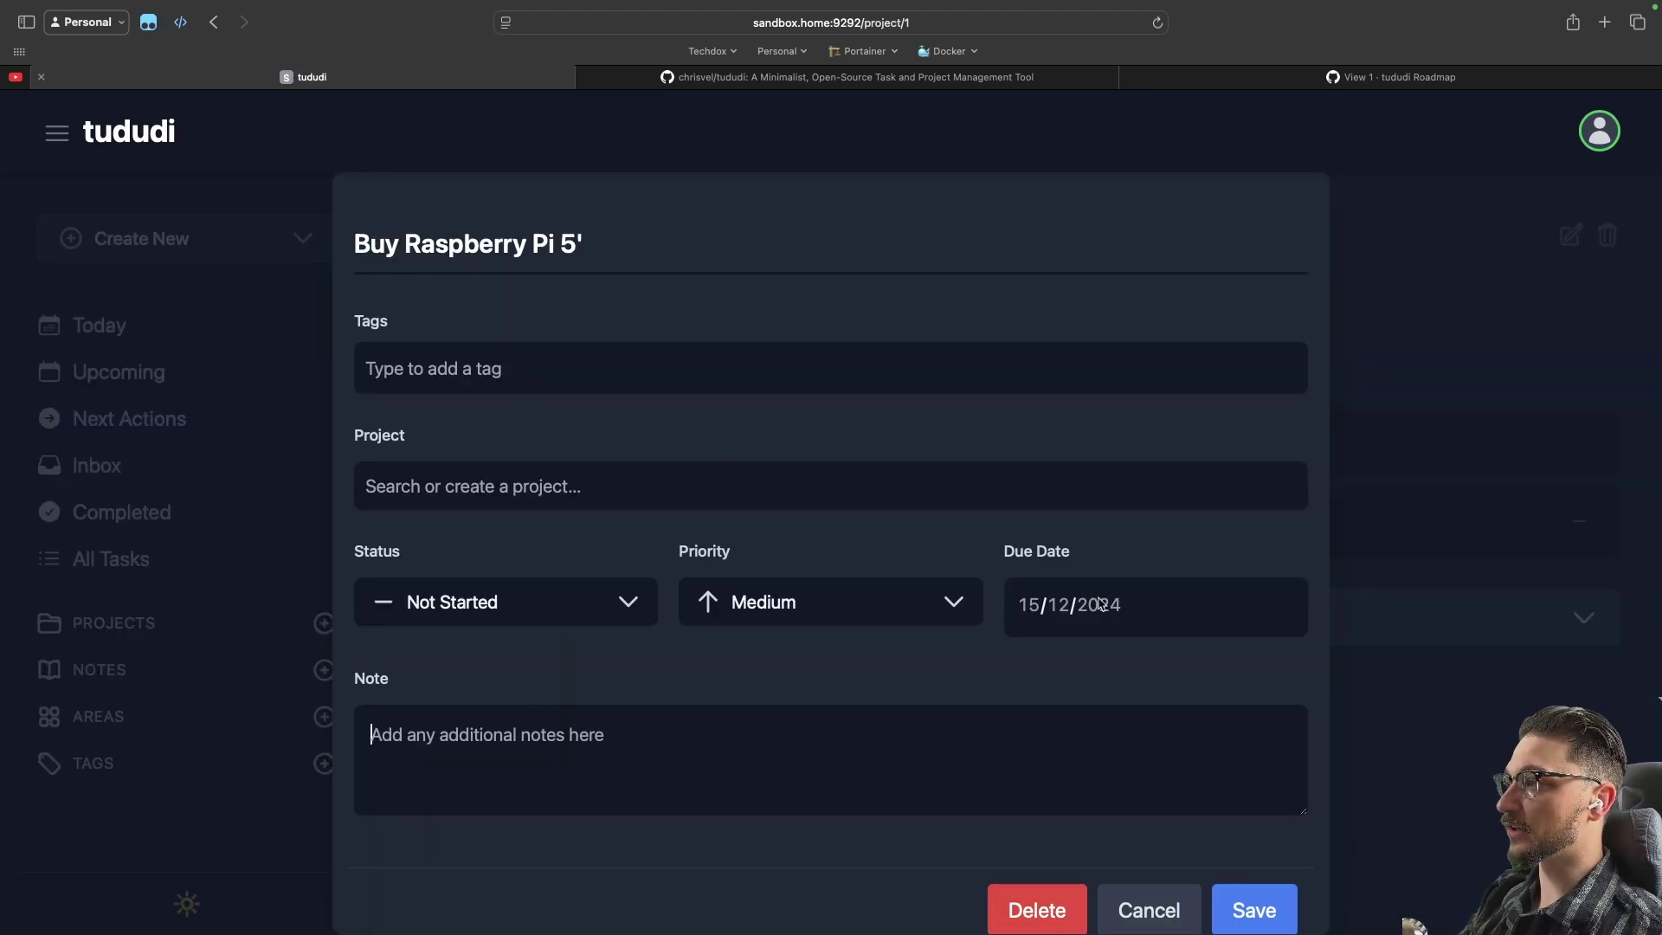
pyautogui.click(476, 607)
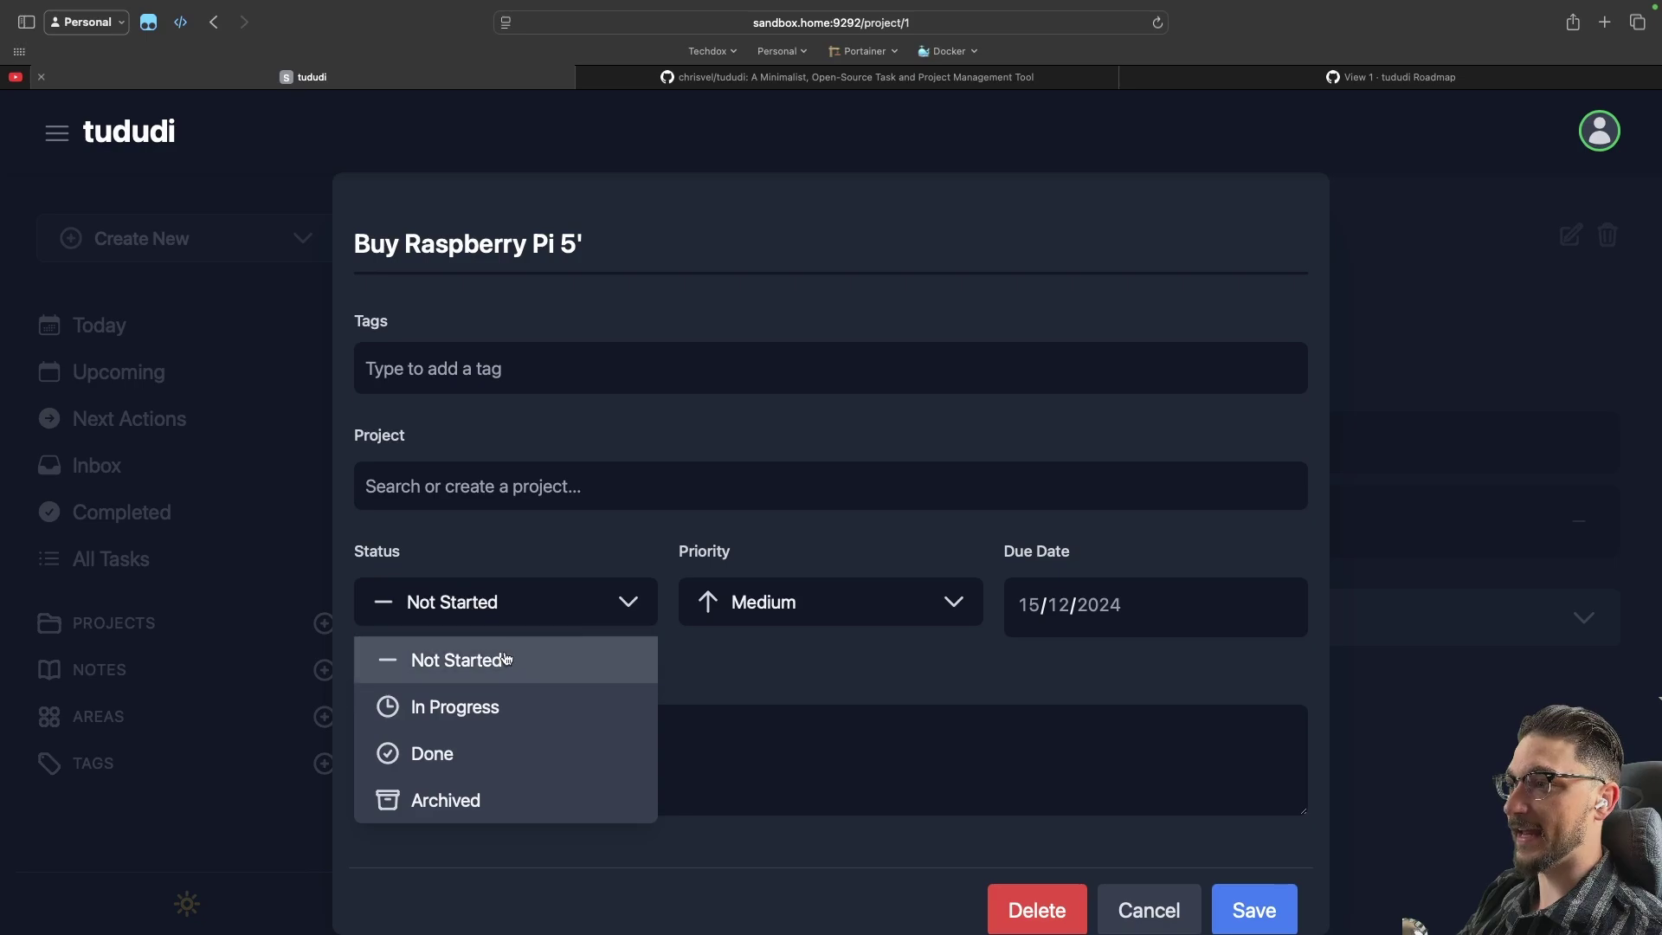
pyautogui.click(828, 692)
pyautogui.click(1143, 915)
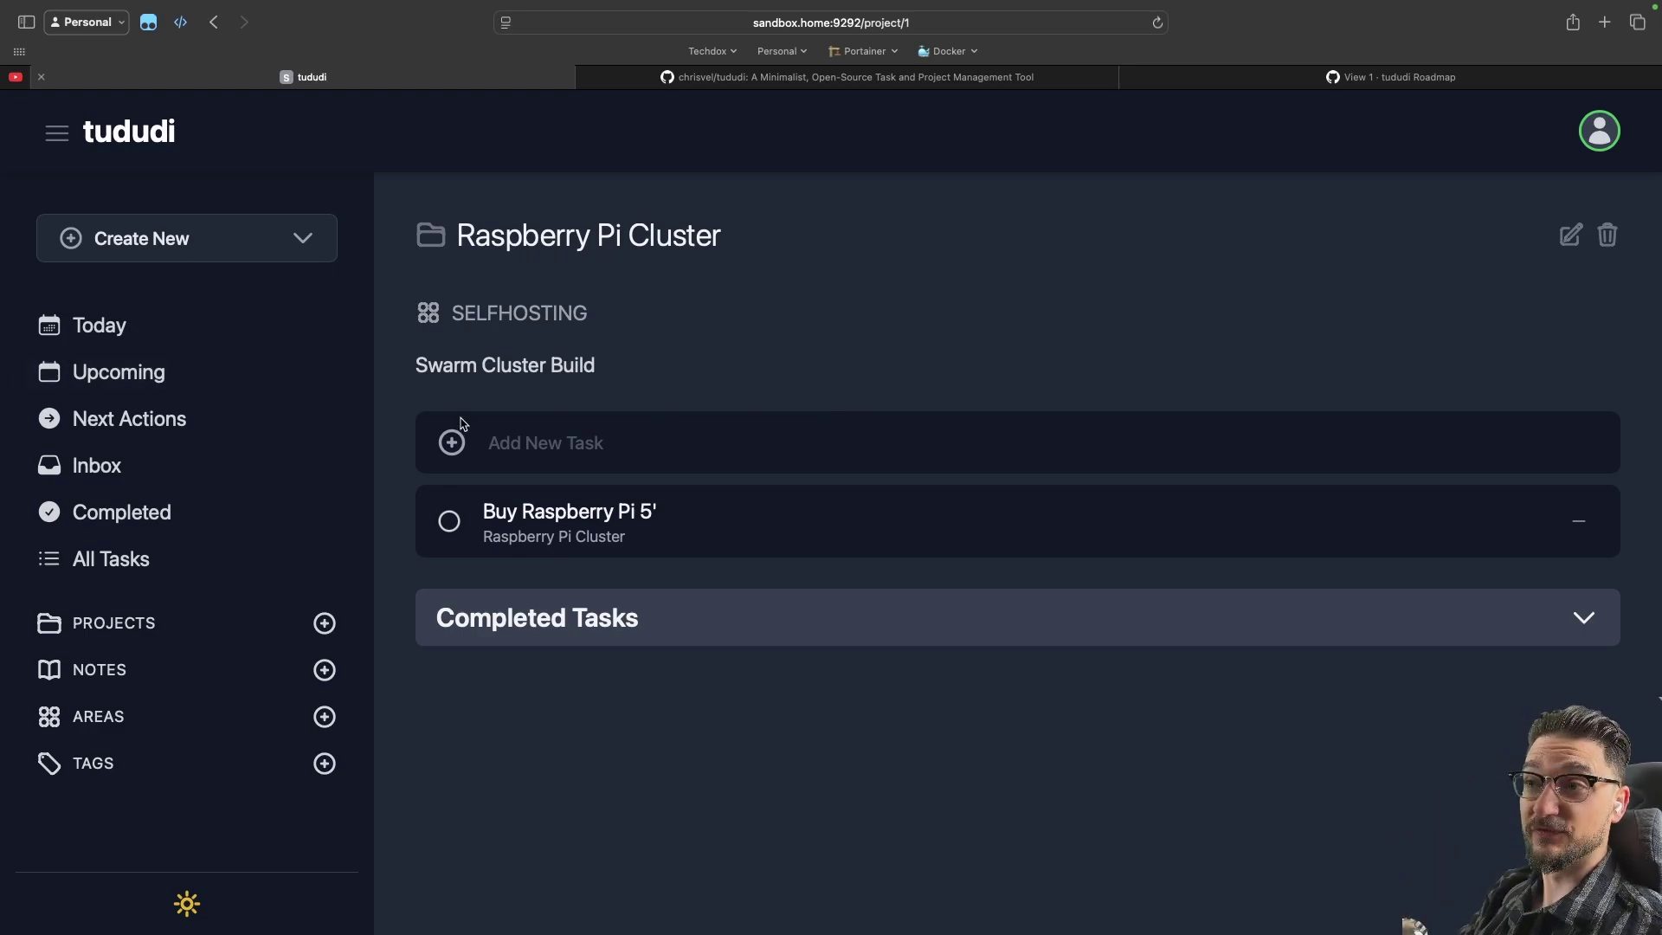
# Add a 'Buy networking gear' task to the project, then go to tududi's GitHub page.
pyautogui.click(563, 441)
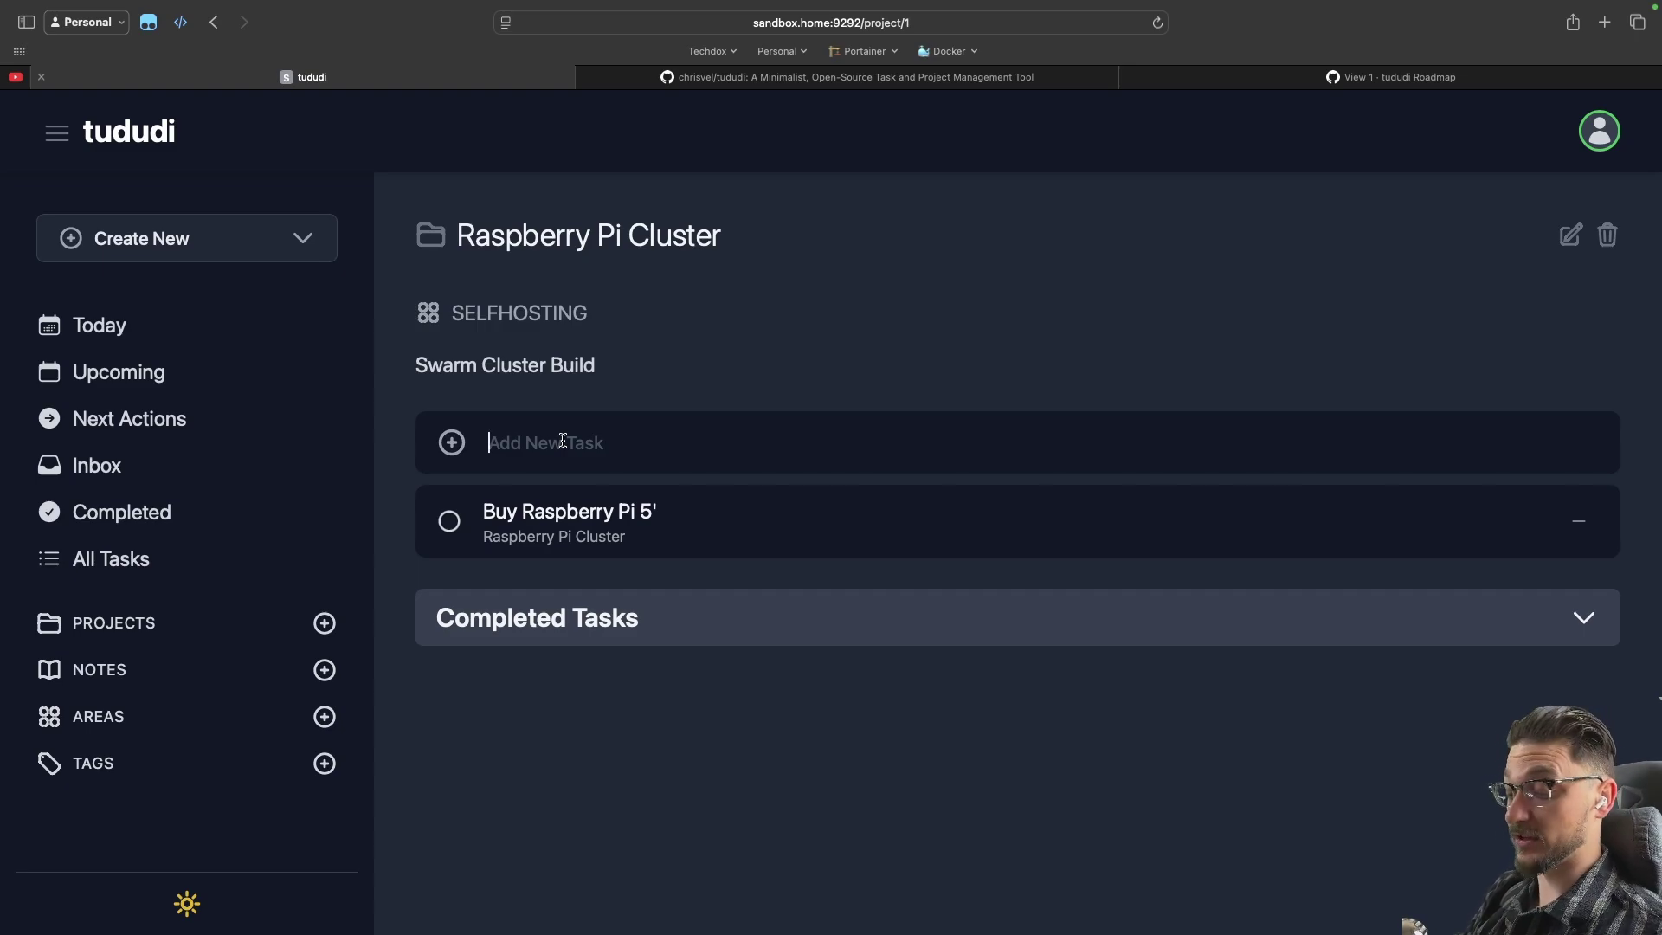
pyautogui.write('Buy ne')
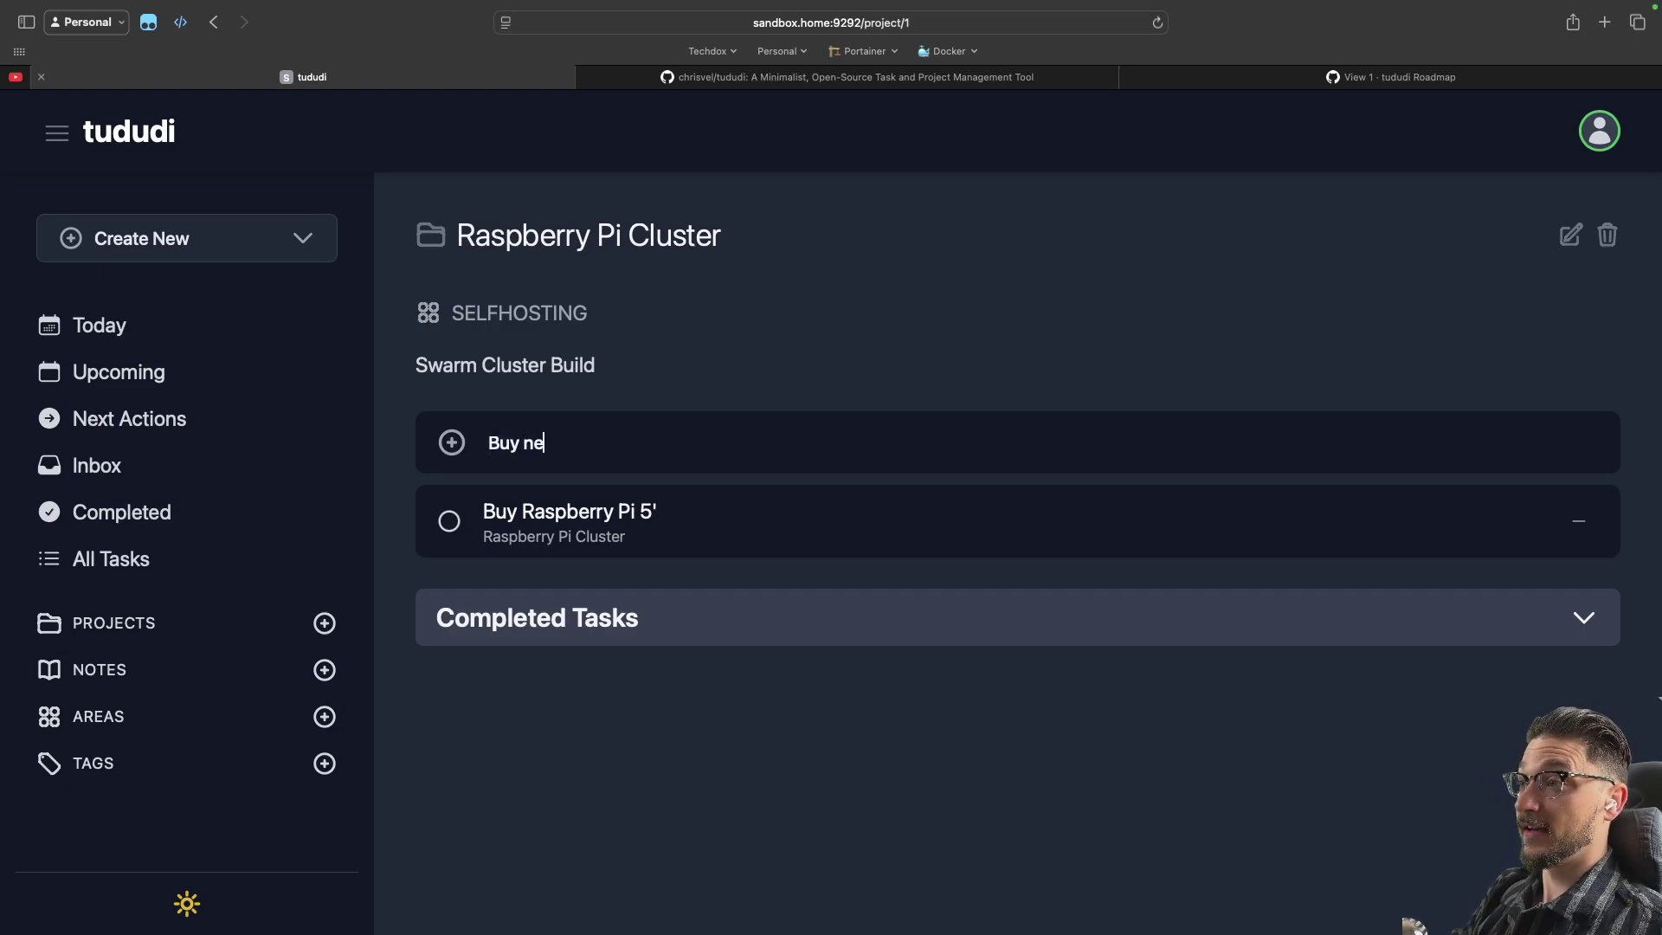
pyautogui.write('tworking gear')
pyautogui.press('Return')
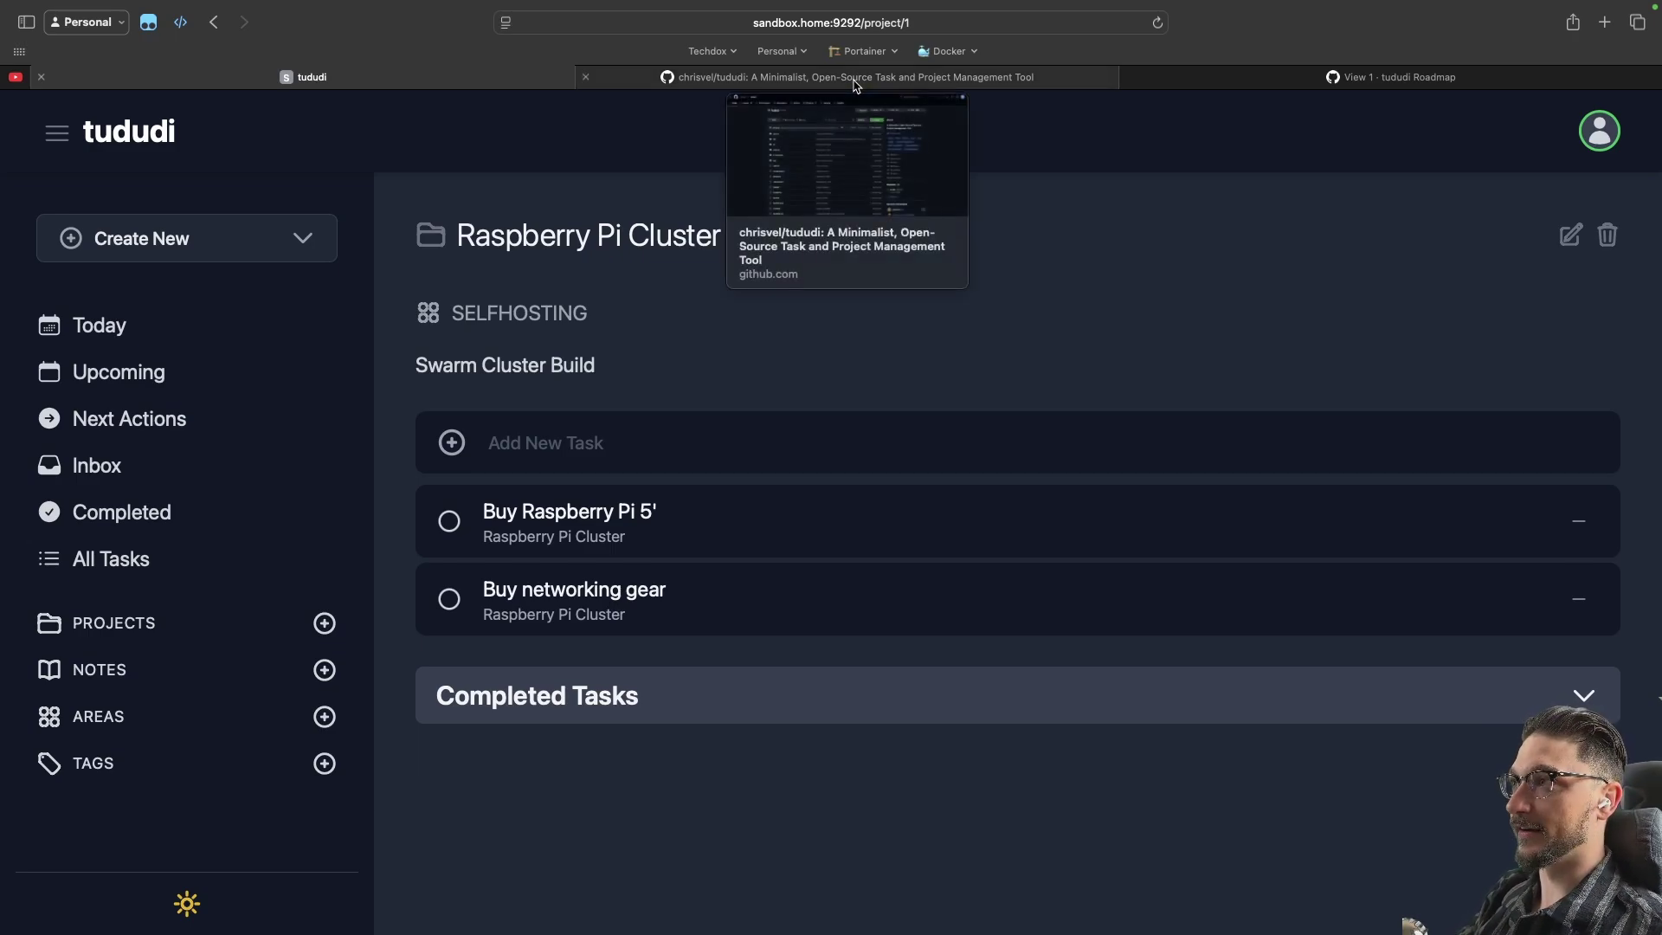
pyautogui.click(854, 80)
pyautogui.press('super+plus')
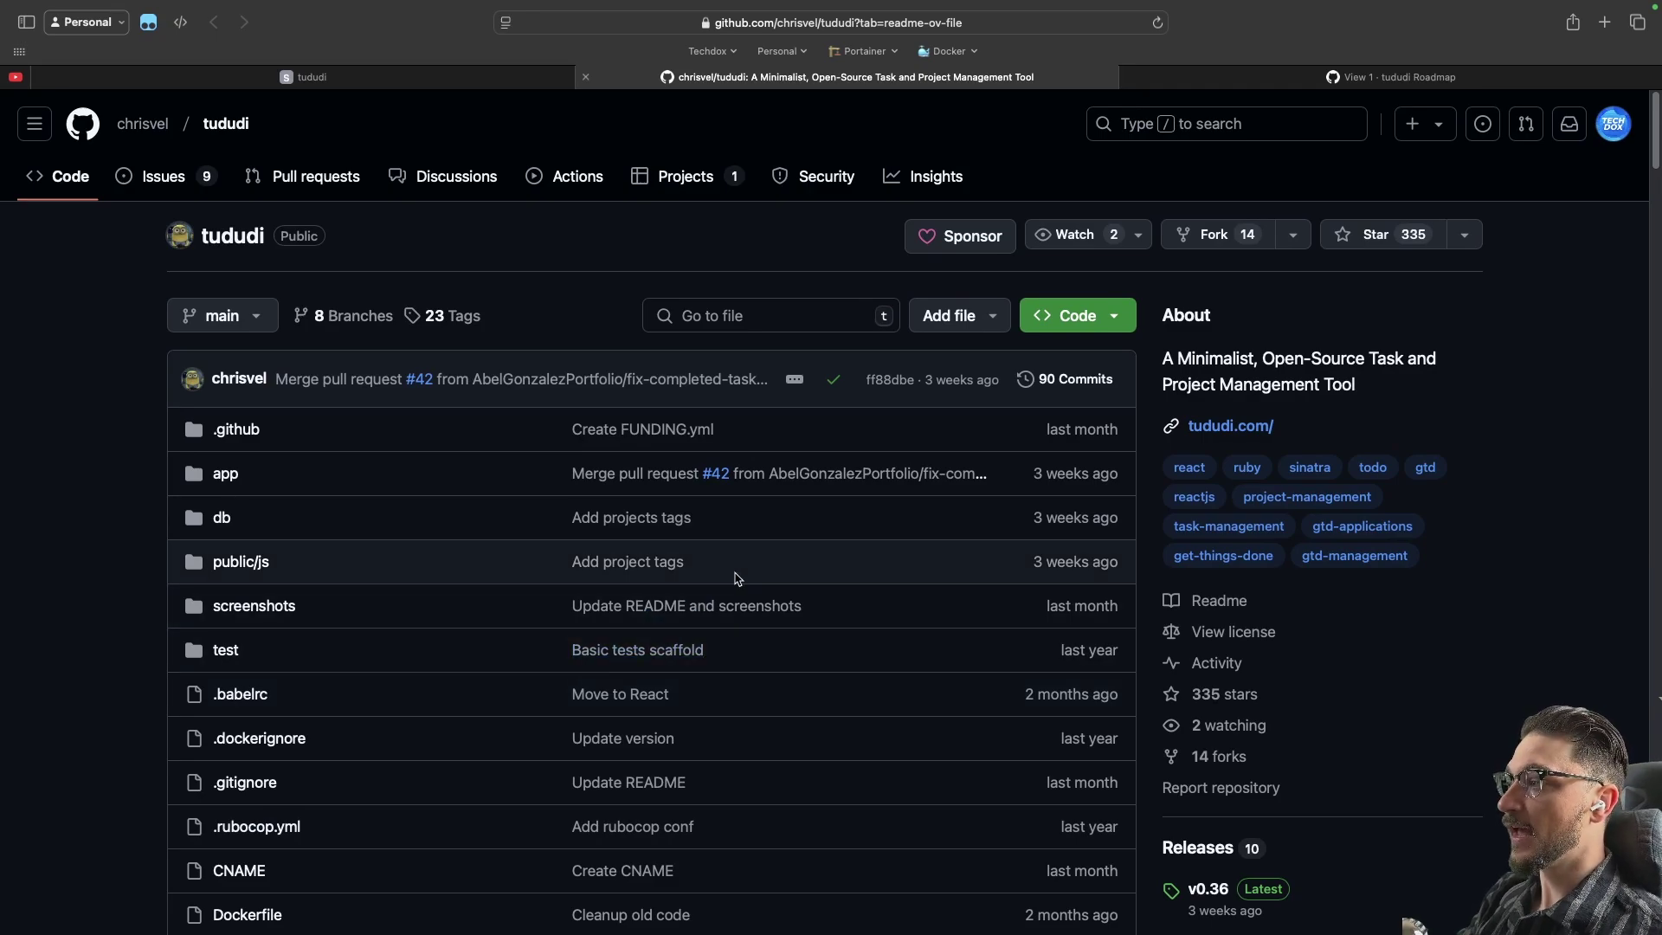
pyautogui.scroll(-1, 738, 578)
pyautogui.scroll(-5, 737, 578)
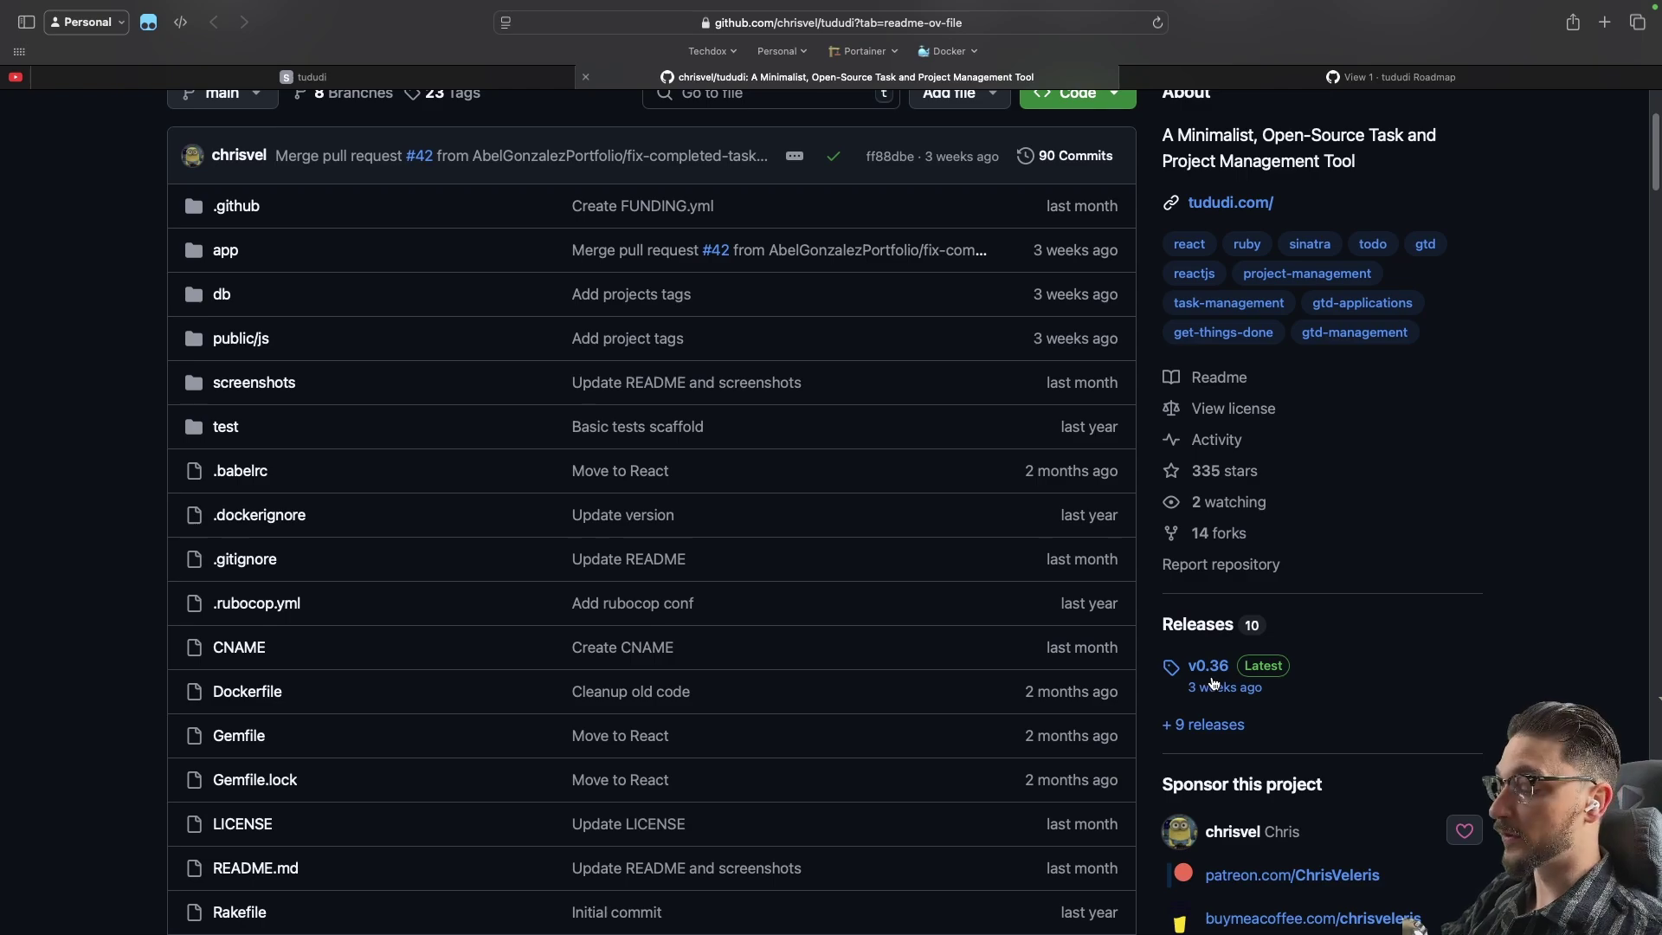
pyautogui.press('super+plus')
pyautogui.scroll(-1, 1274, 773)
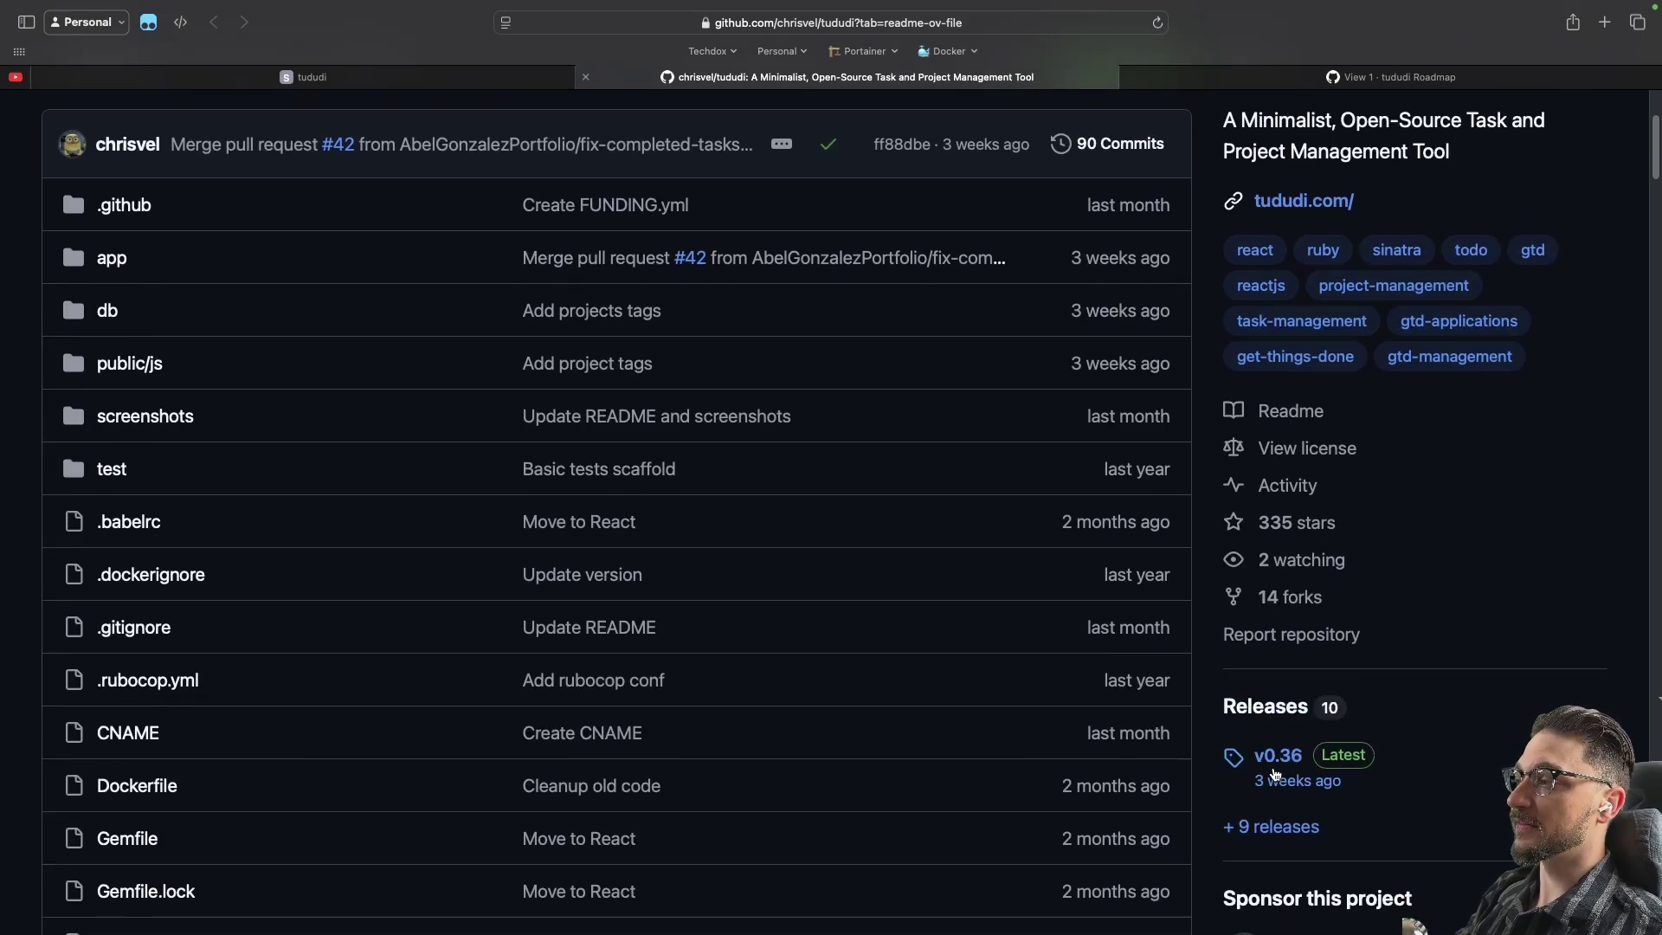
pyautogui.scroll(-3, 1195, 735)
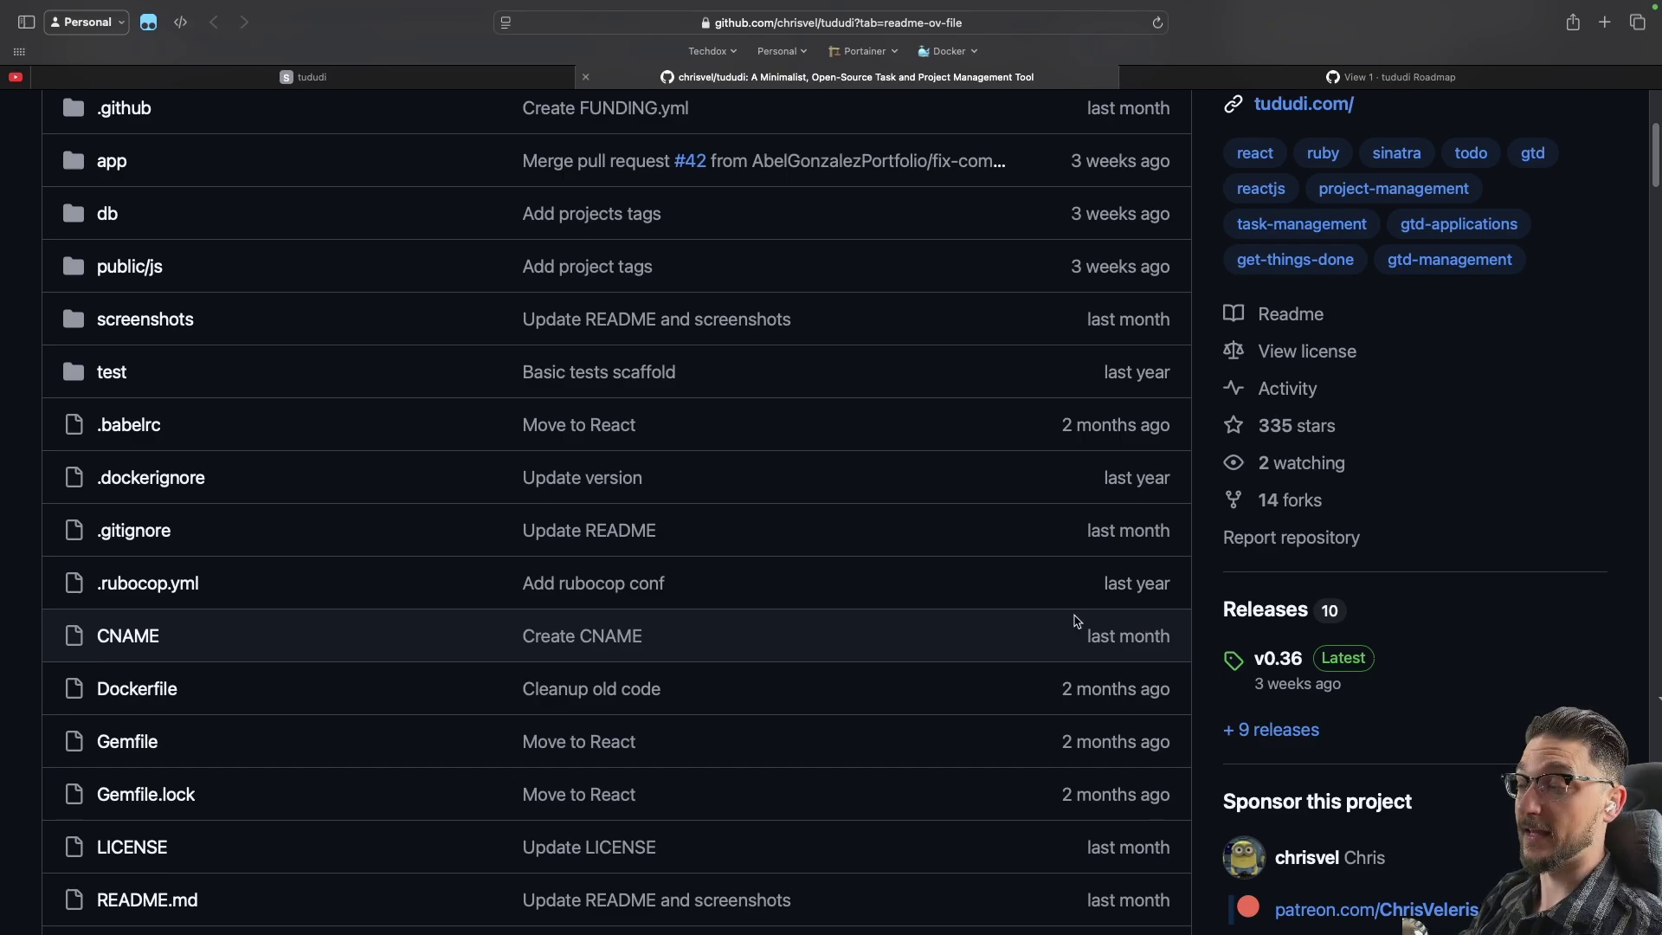
pyautogui.scroll(-5, 1030, 600)
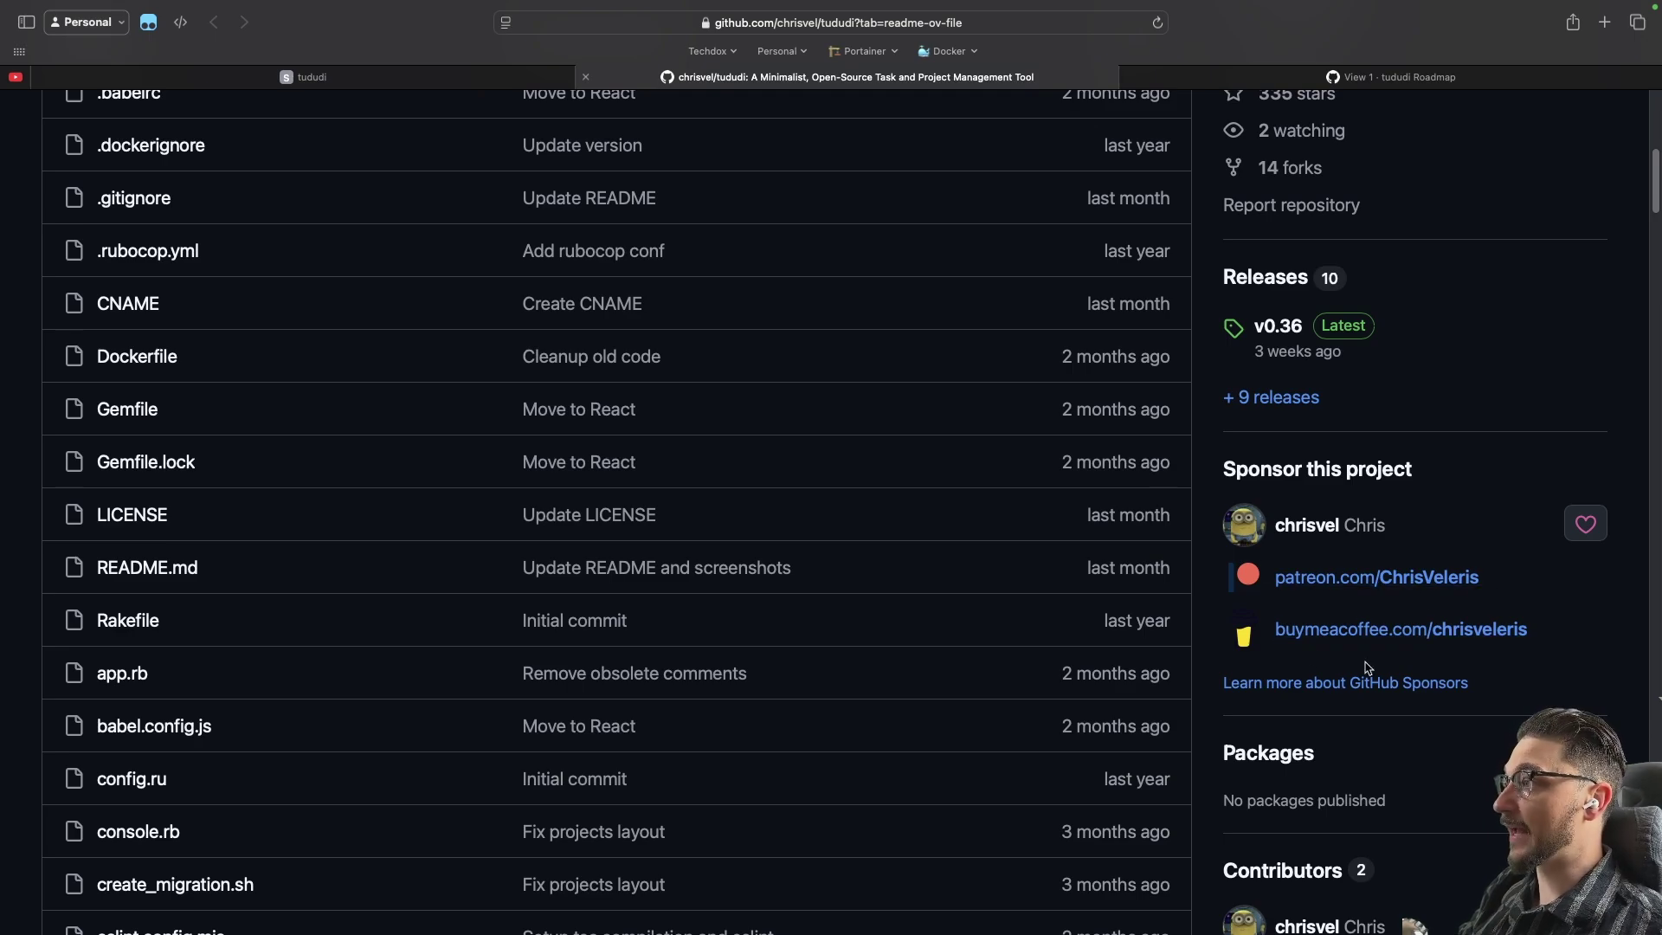
# Scroll through the README screenshots, then switch to the 'View 1 · tududi Roadmap' board.
pyautogui.scroll(-15, 720, 653)
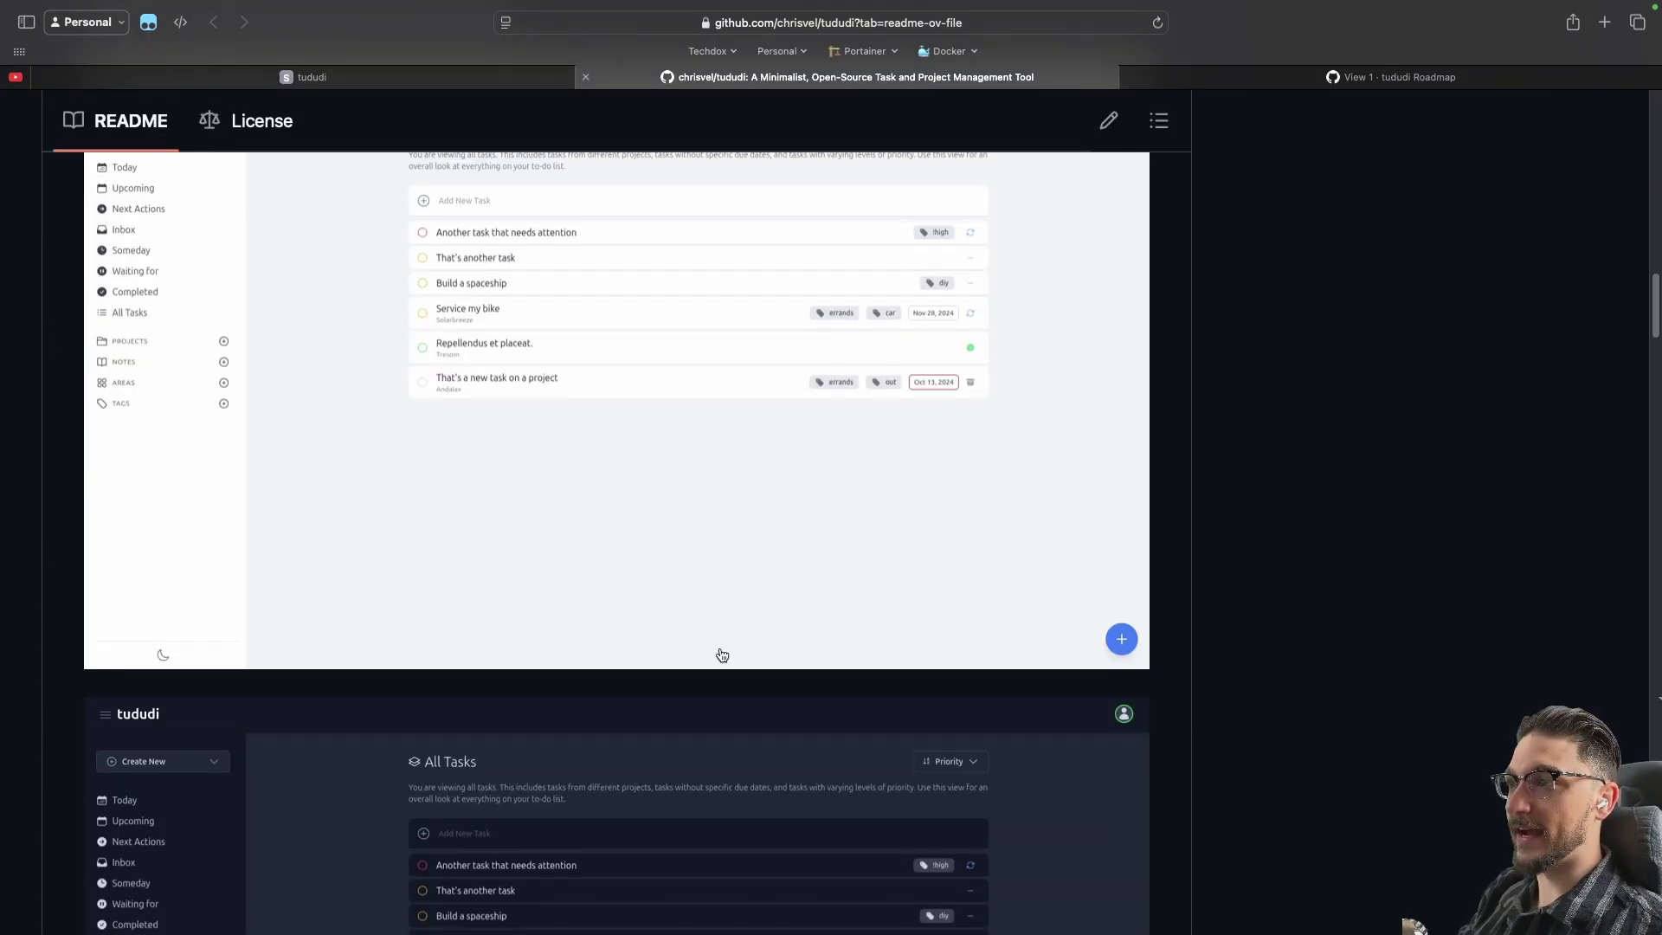
pyautogui.scroll(3, 722, 654)
pyautogui.scroll(-10, 722, 655)
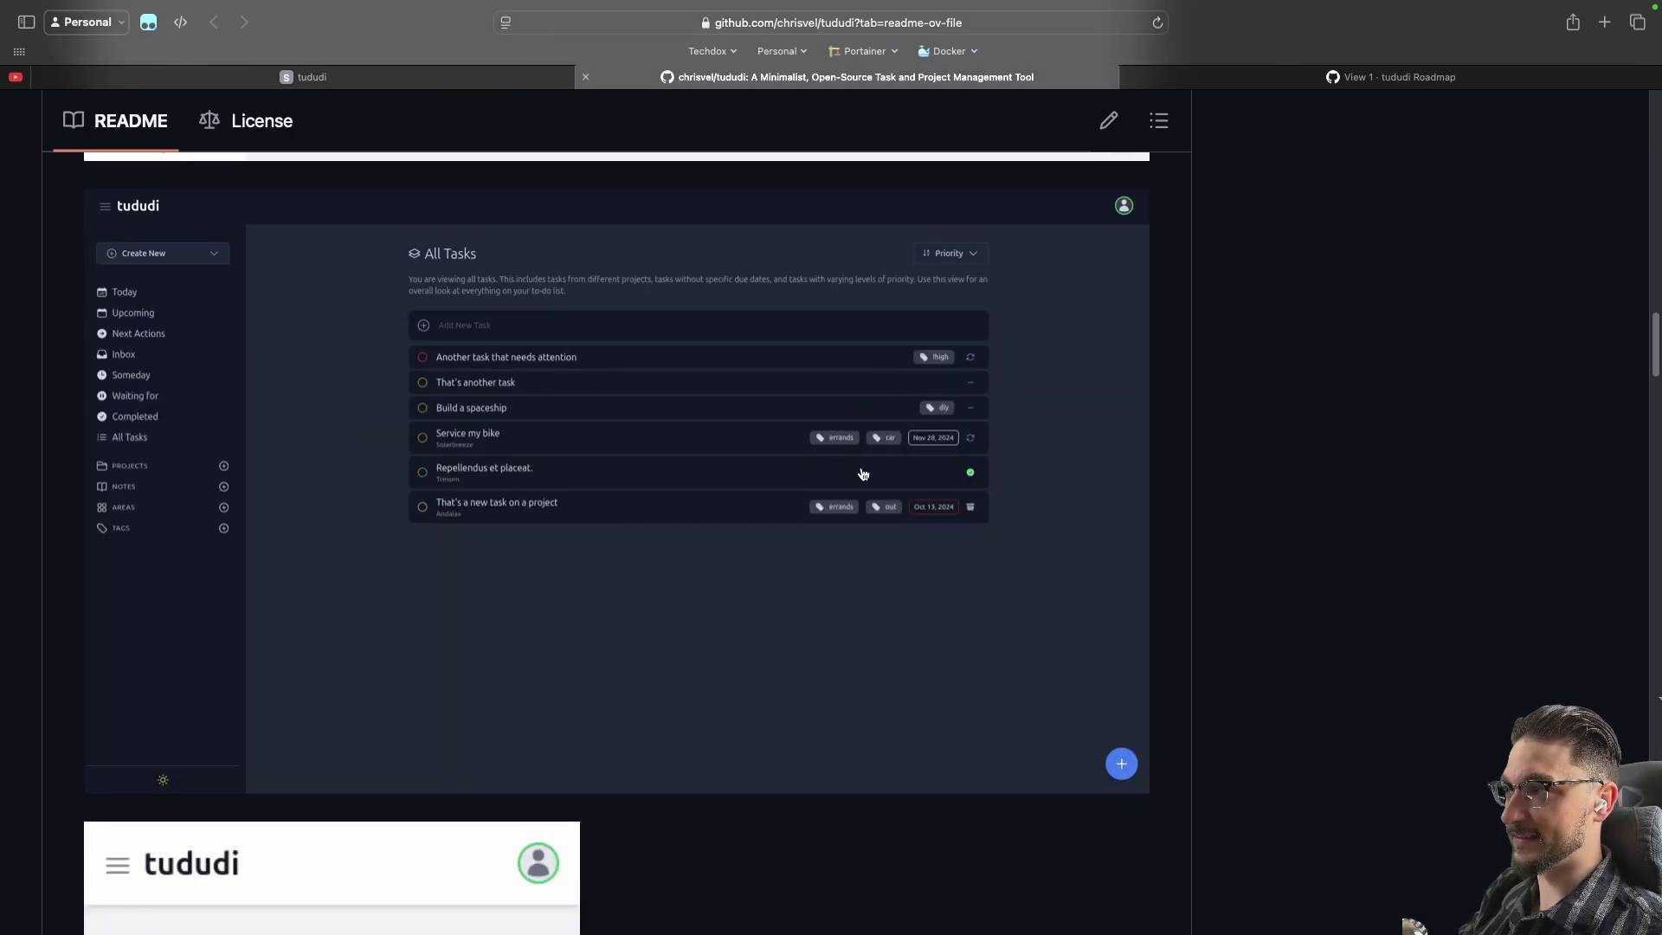
pyautogui.scroll(-9, 561, 635)
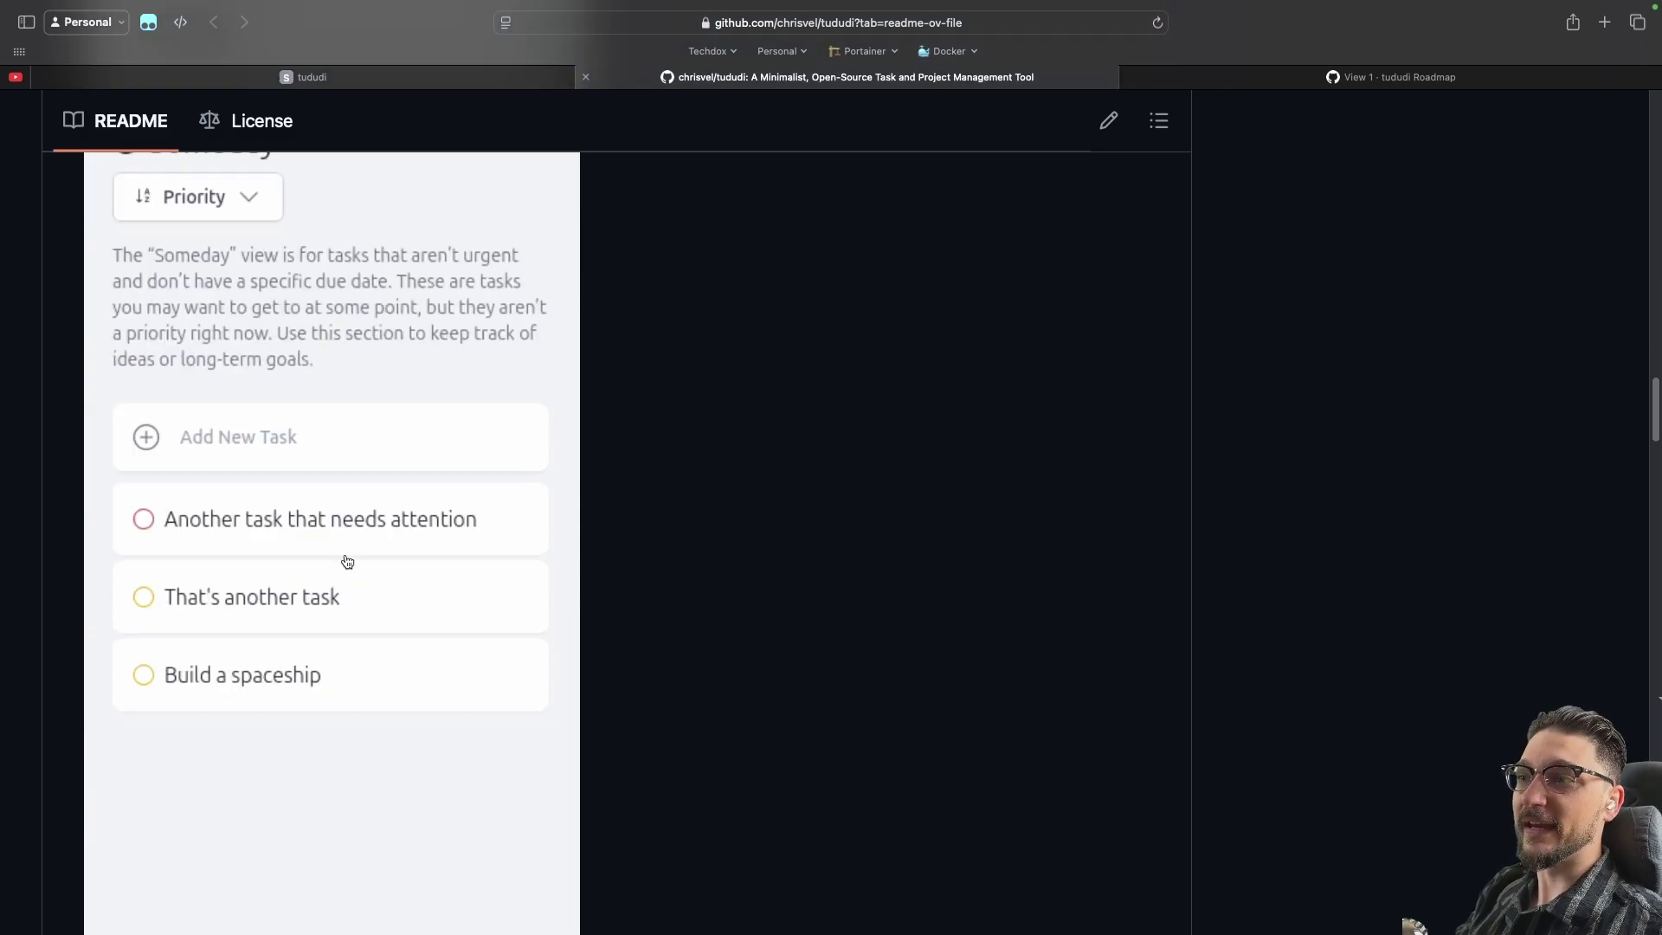
pyautogui.scroll(5, 387, 493)
pyautogui.scroll(-4, 308, 583)
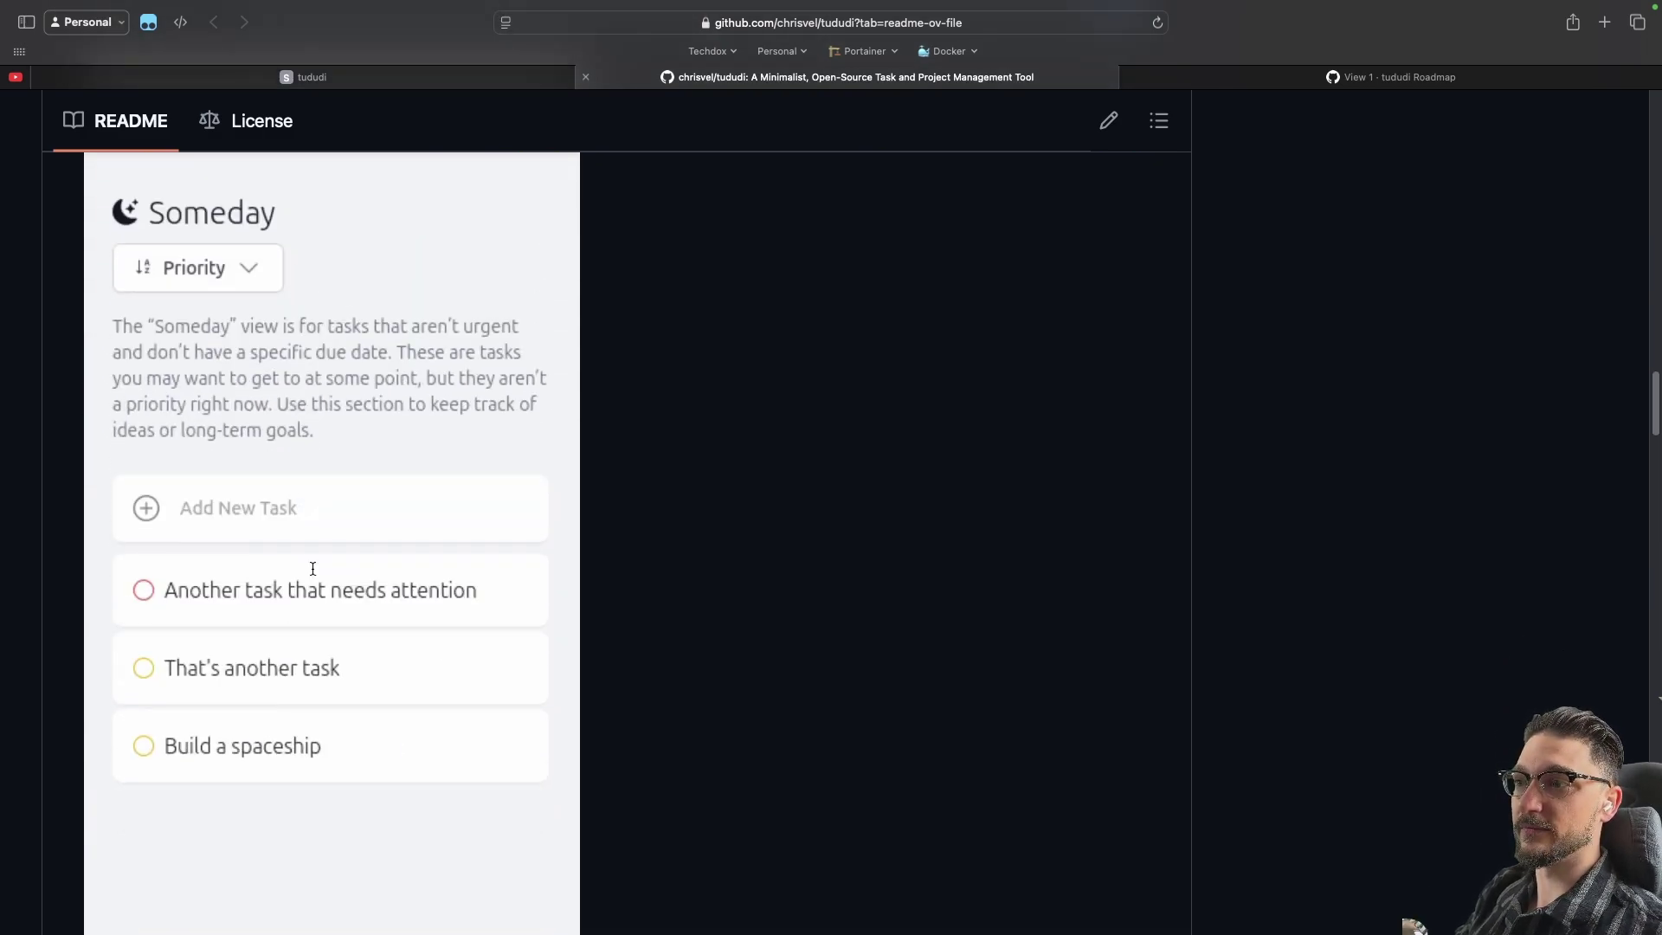
pyautogui.scroll(-12, 313, 569)
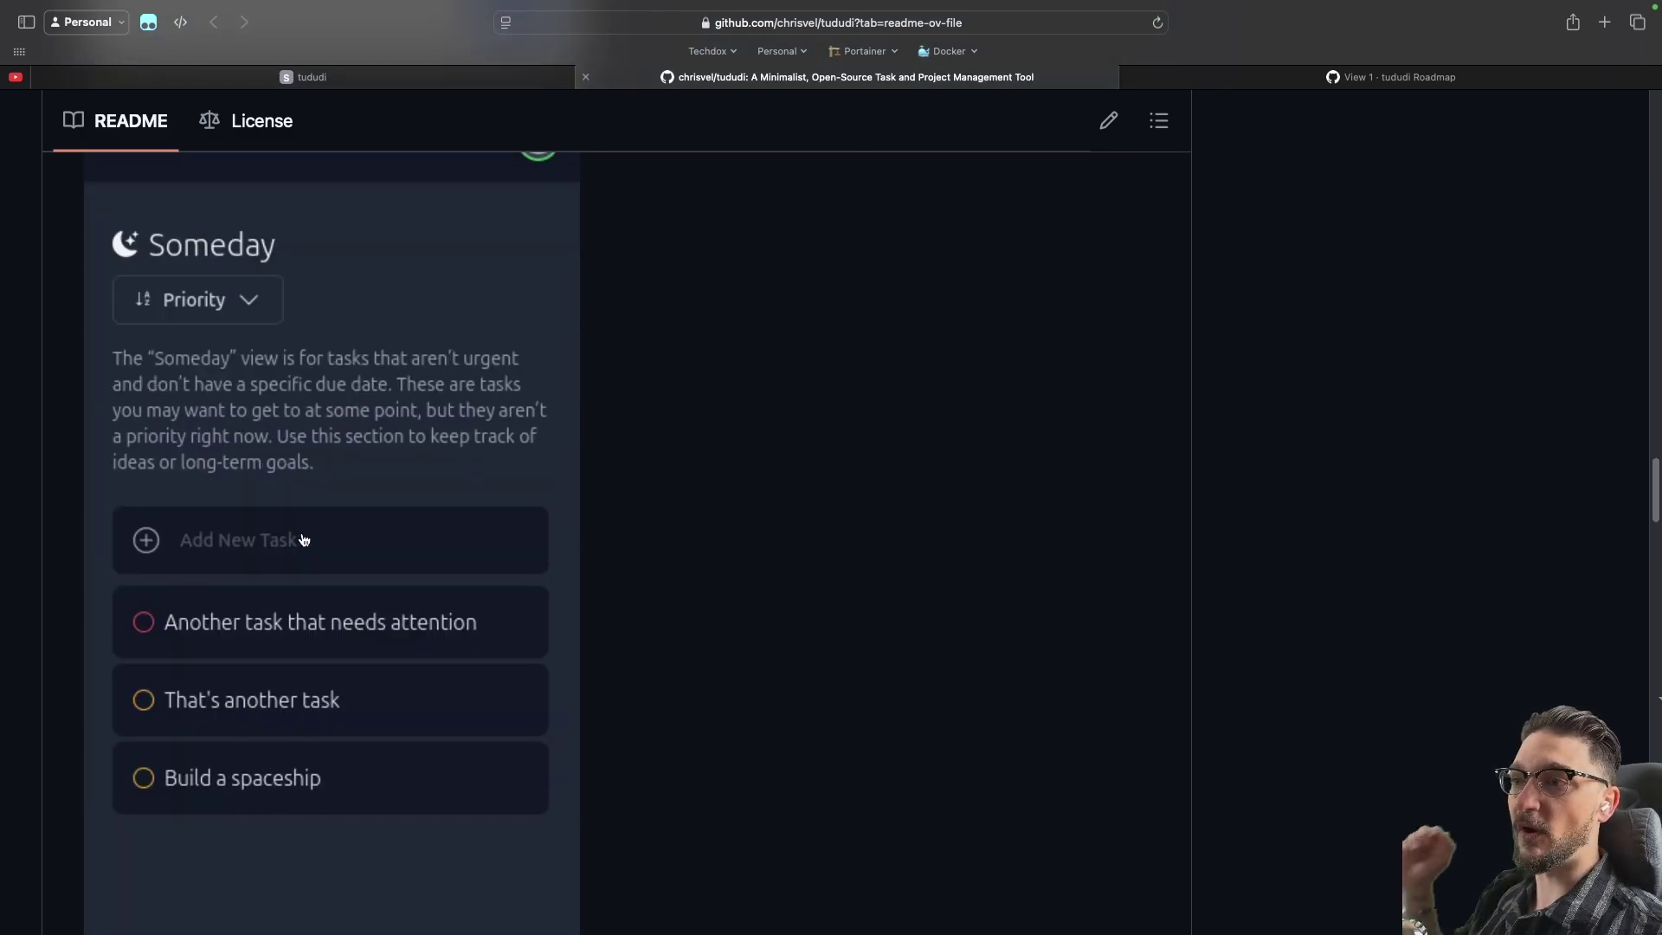
pyautogui.scroll(-5, 304, 541)
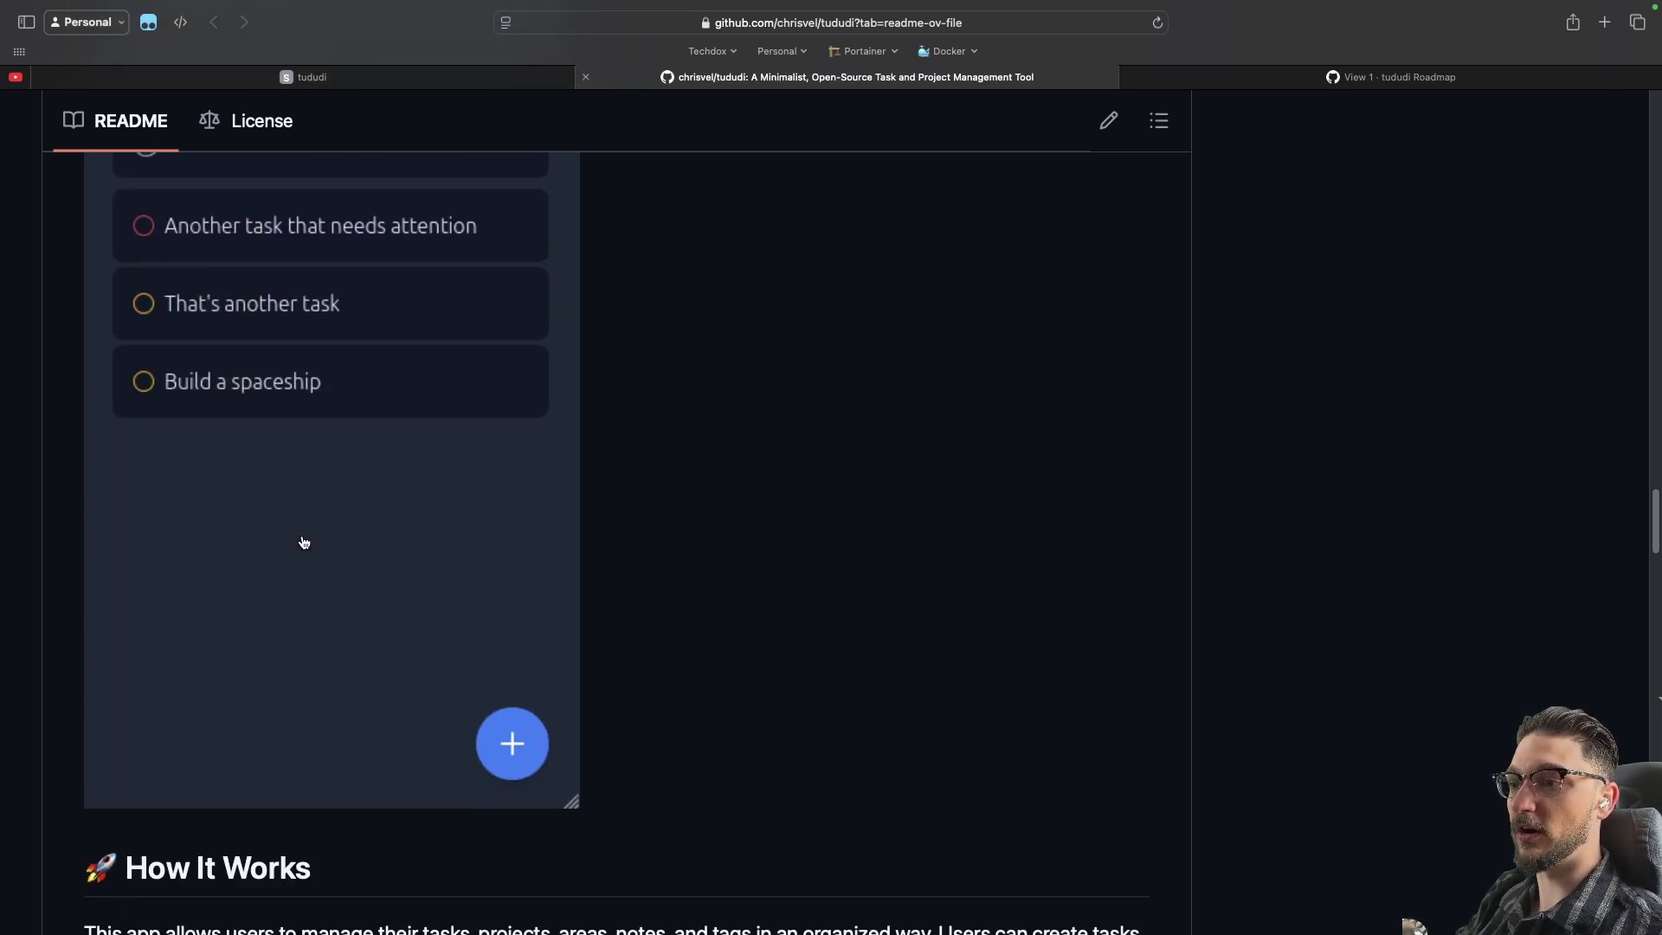
pyautogui.scroll(20, 190, 634)
pyautogui.hotkey('ctrl', 'Tab')
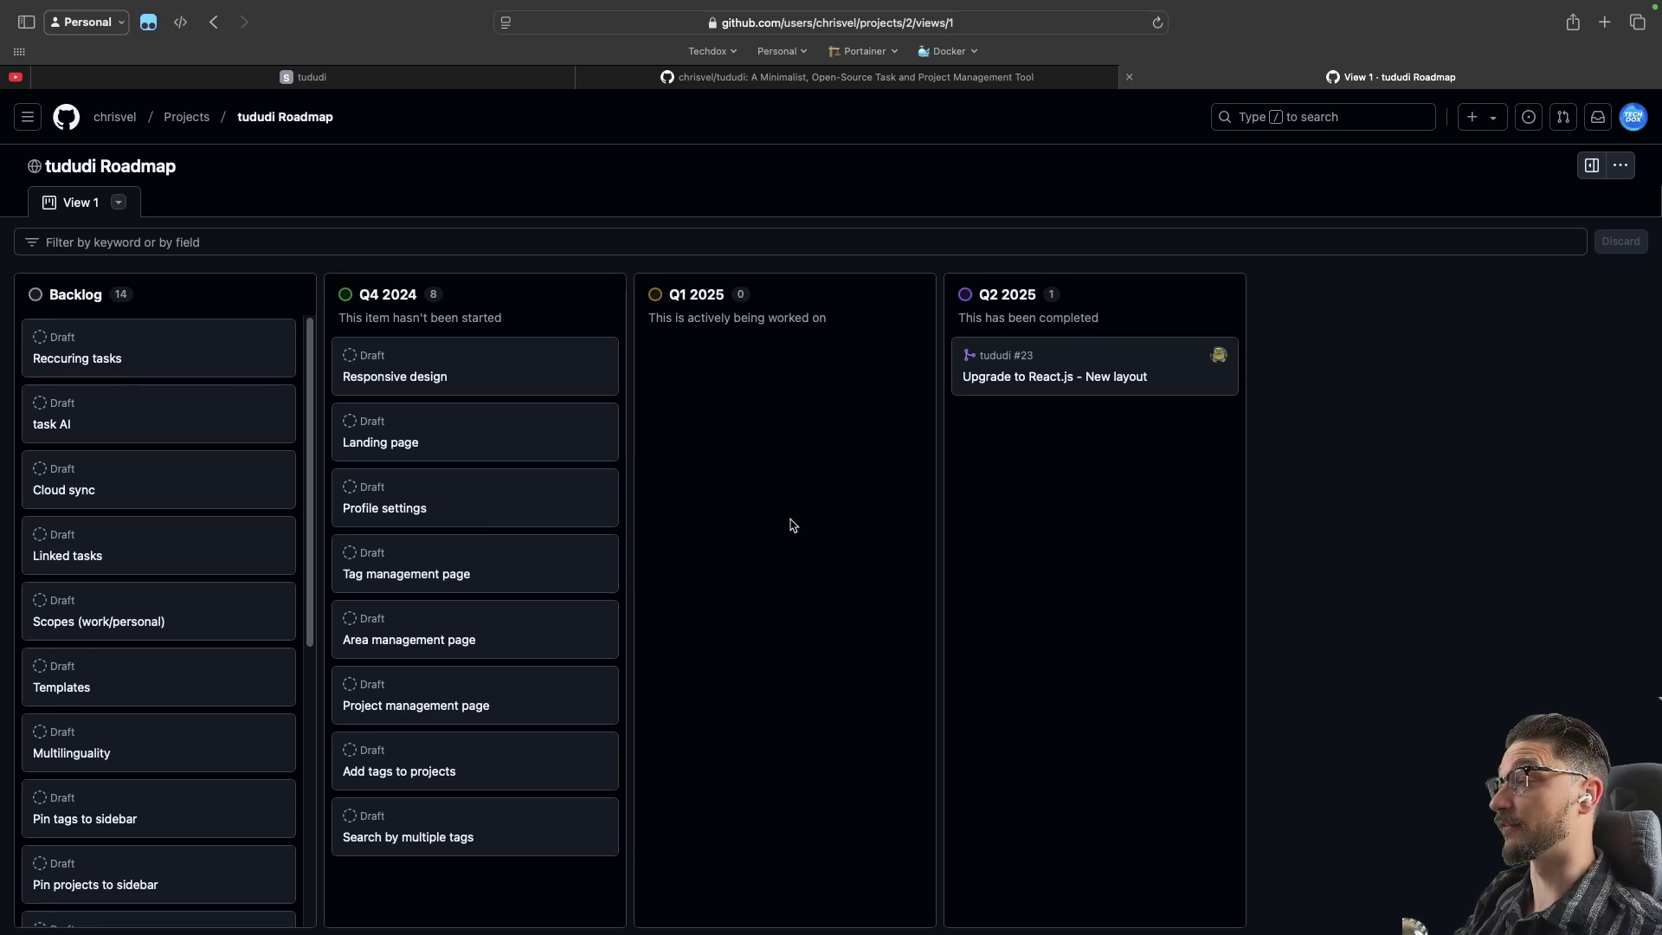
# Return to the tududi app's browser tab.
pyautogui.click(260, 76)
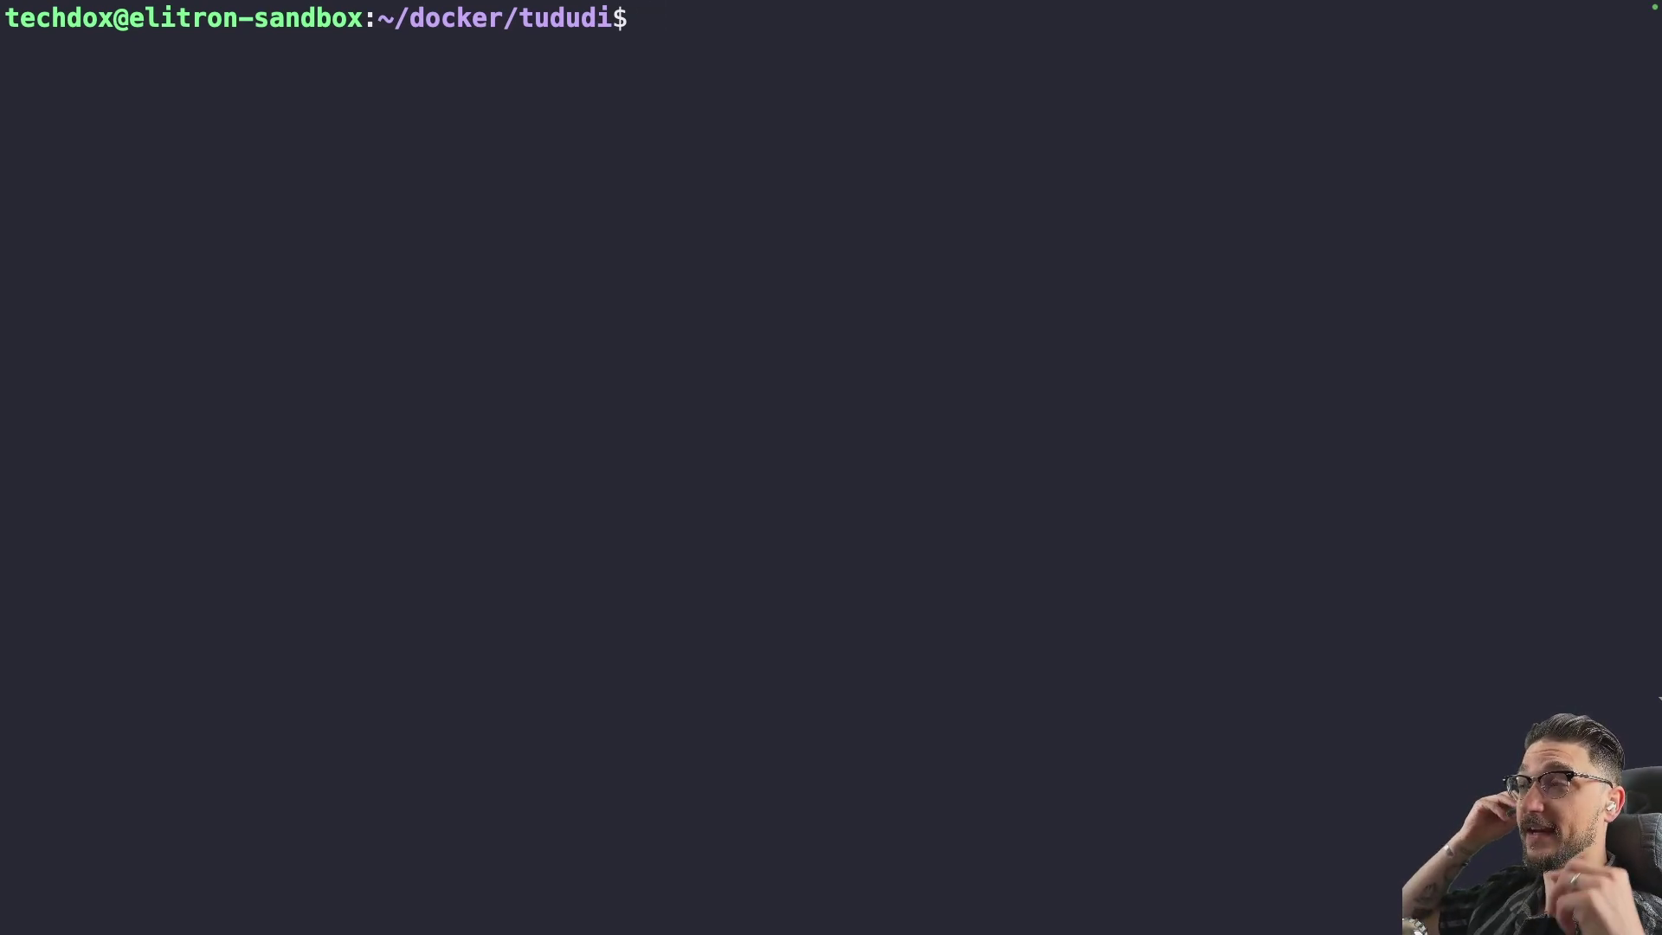
# Select the full docker run command in the README's Docker instructions.
pyautogui.press('super+Tab')
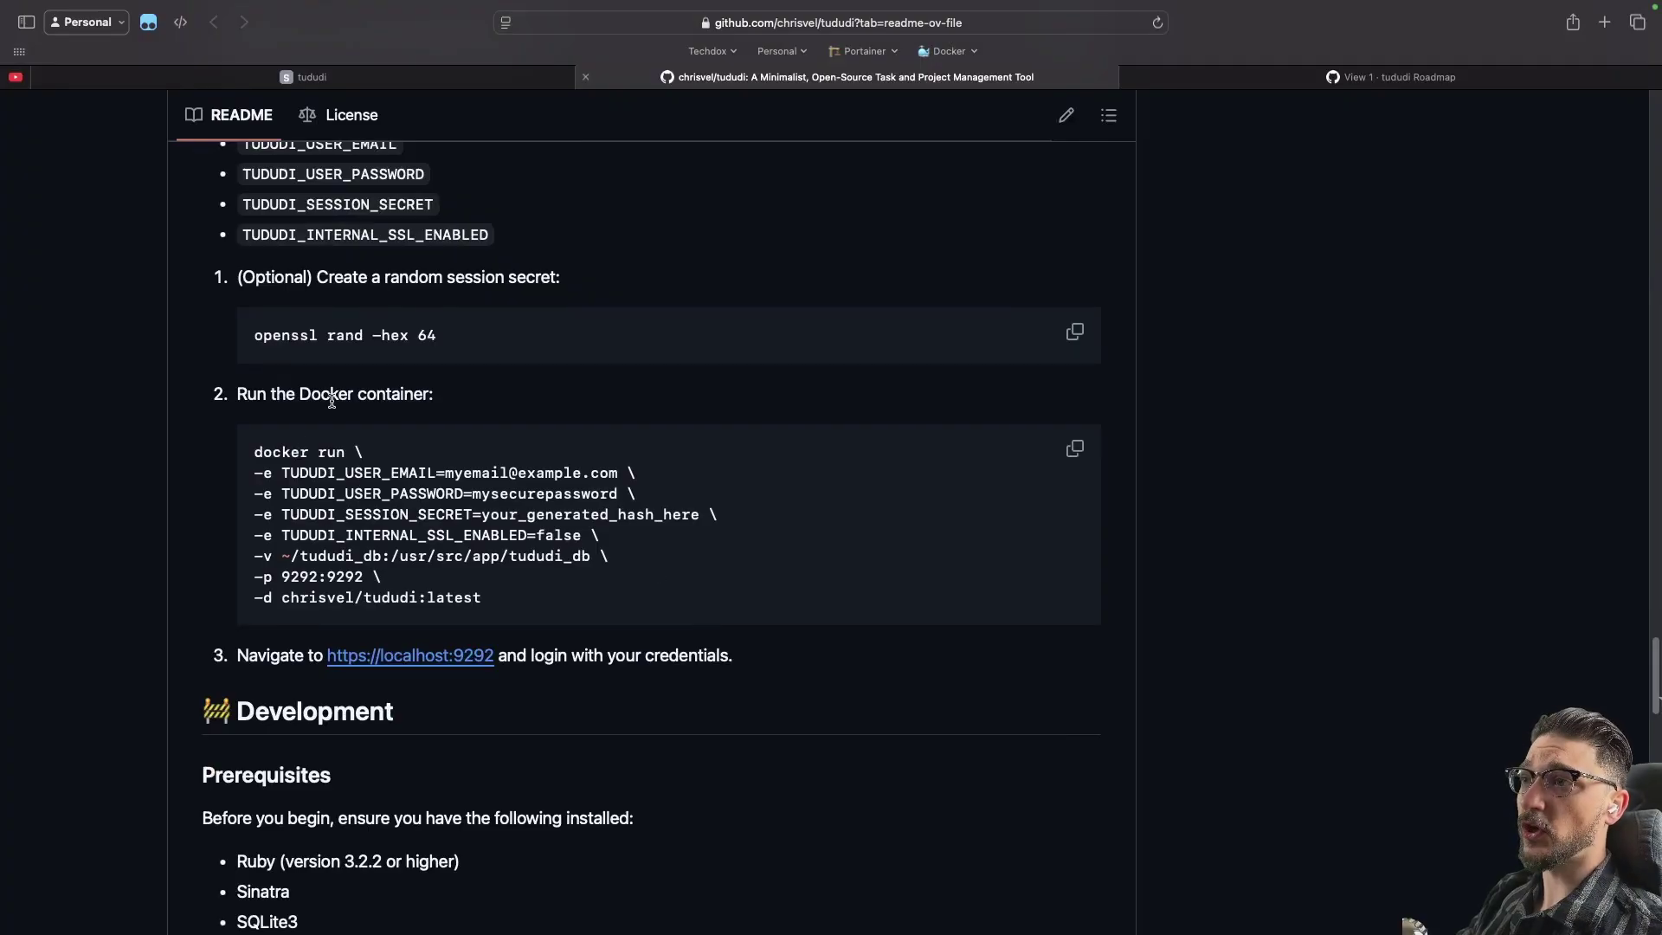
pyautogui.moveTo(511, 609); pyautogui.dragTo(253, 452)
pyautogui.click(515, 517)
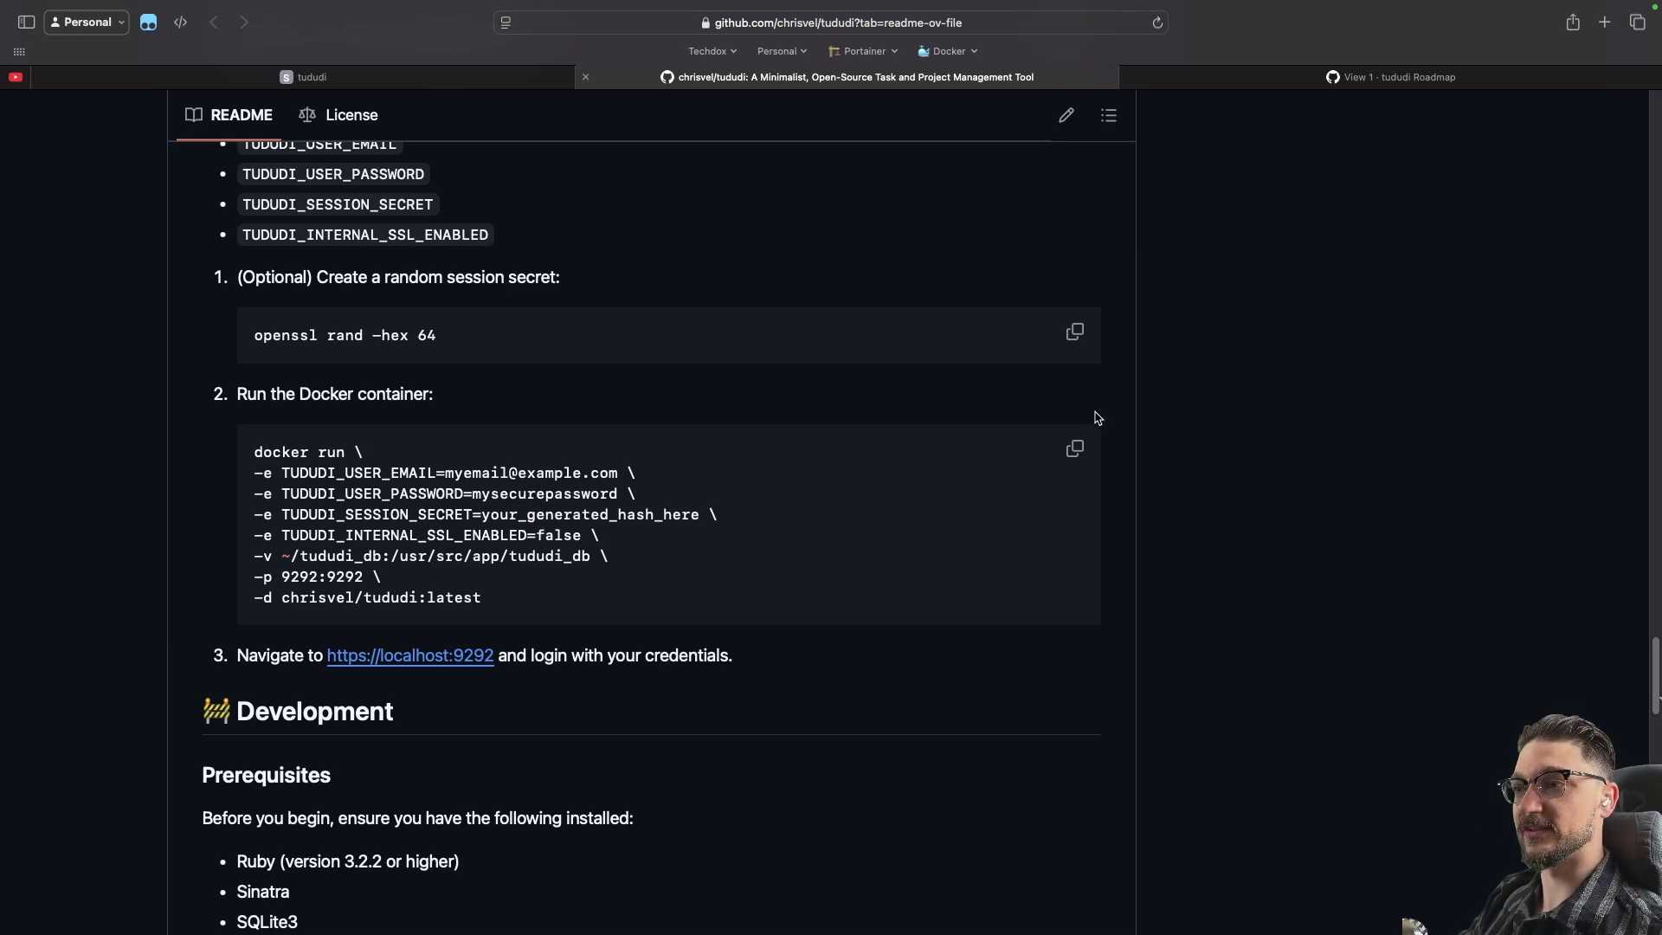
pyautogui.moveTo(485, 599); pyautogui.dragTo(210, 440)
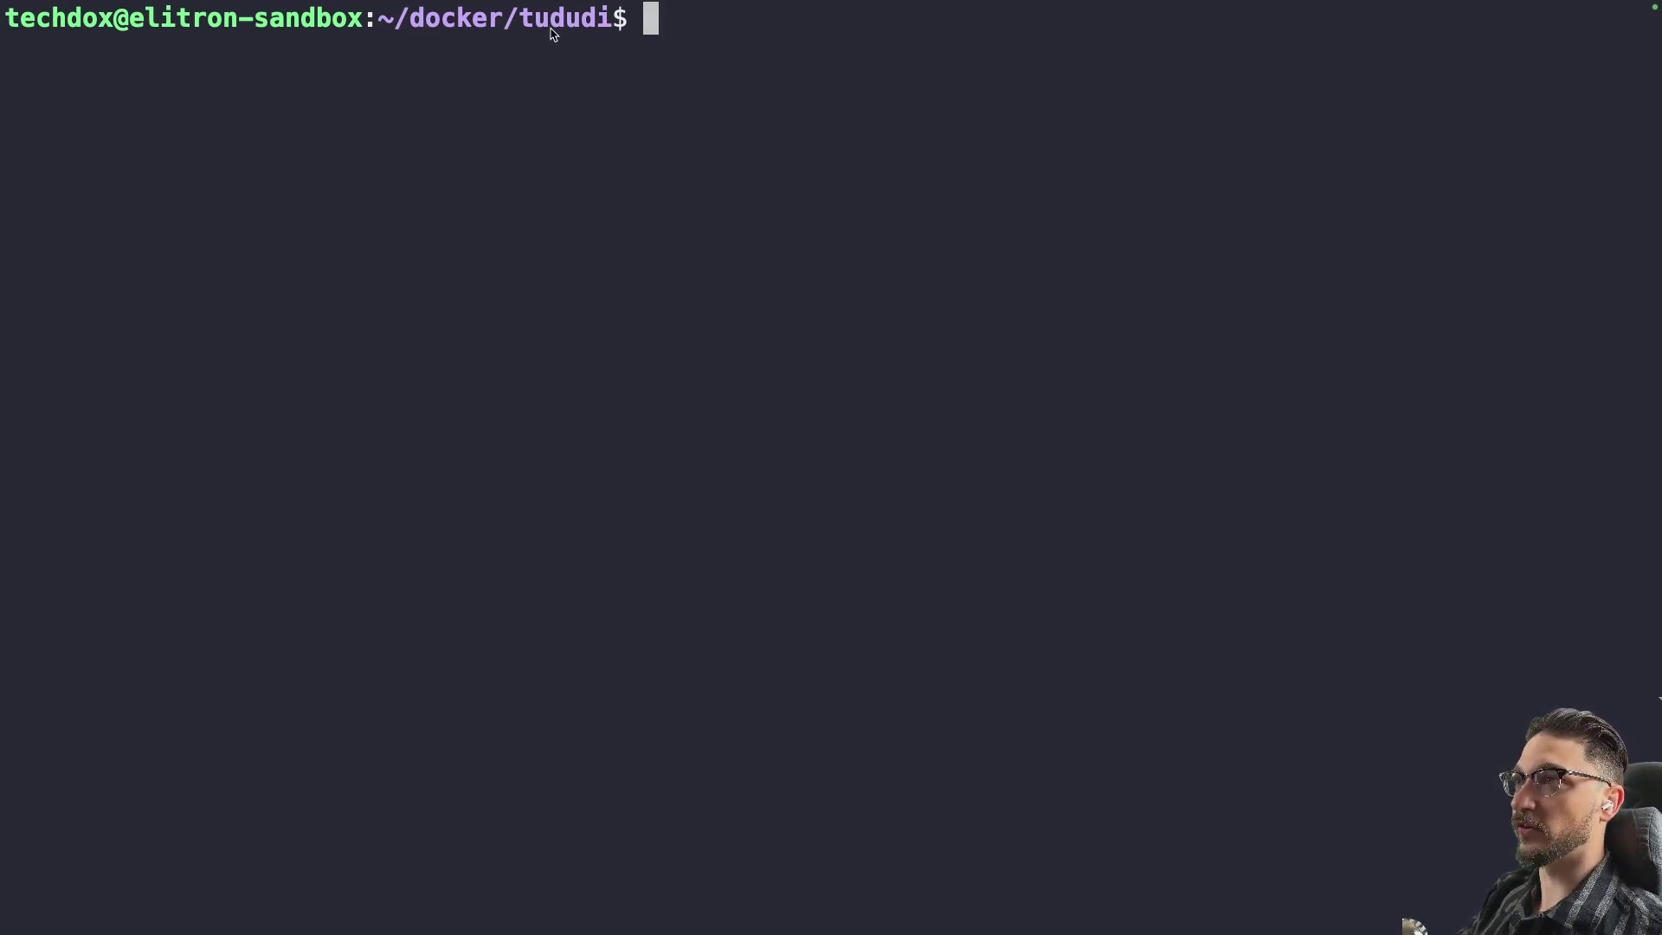
# From the ~/docker/tududi prompt, open docker-compose.yml in nano.
pyautogui.moveTo(520, 31); pyautogui.dragTo(612, 32)
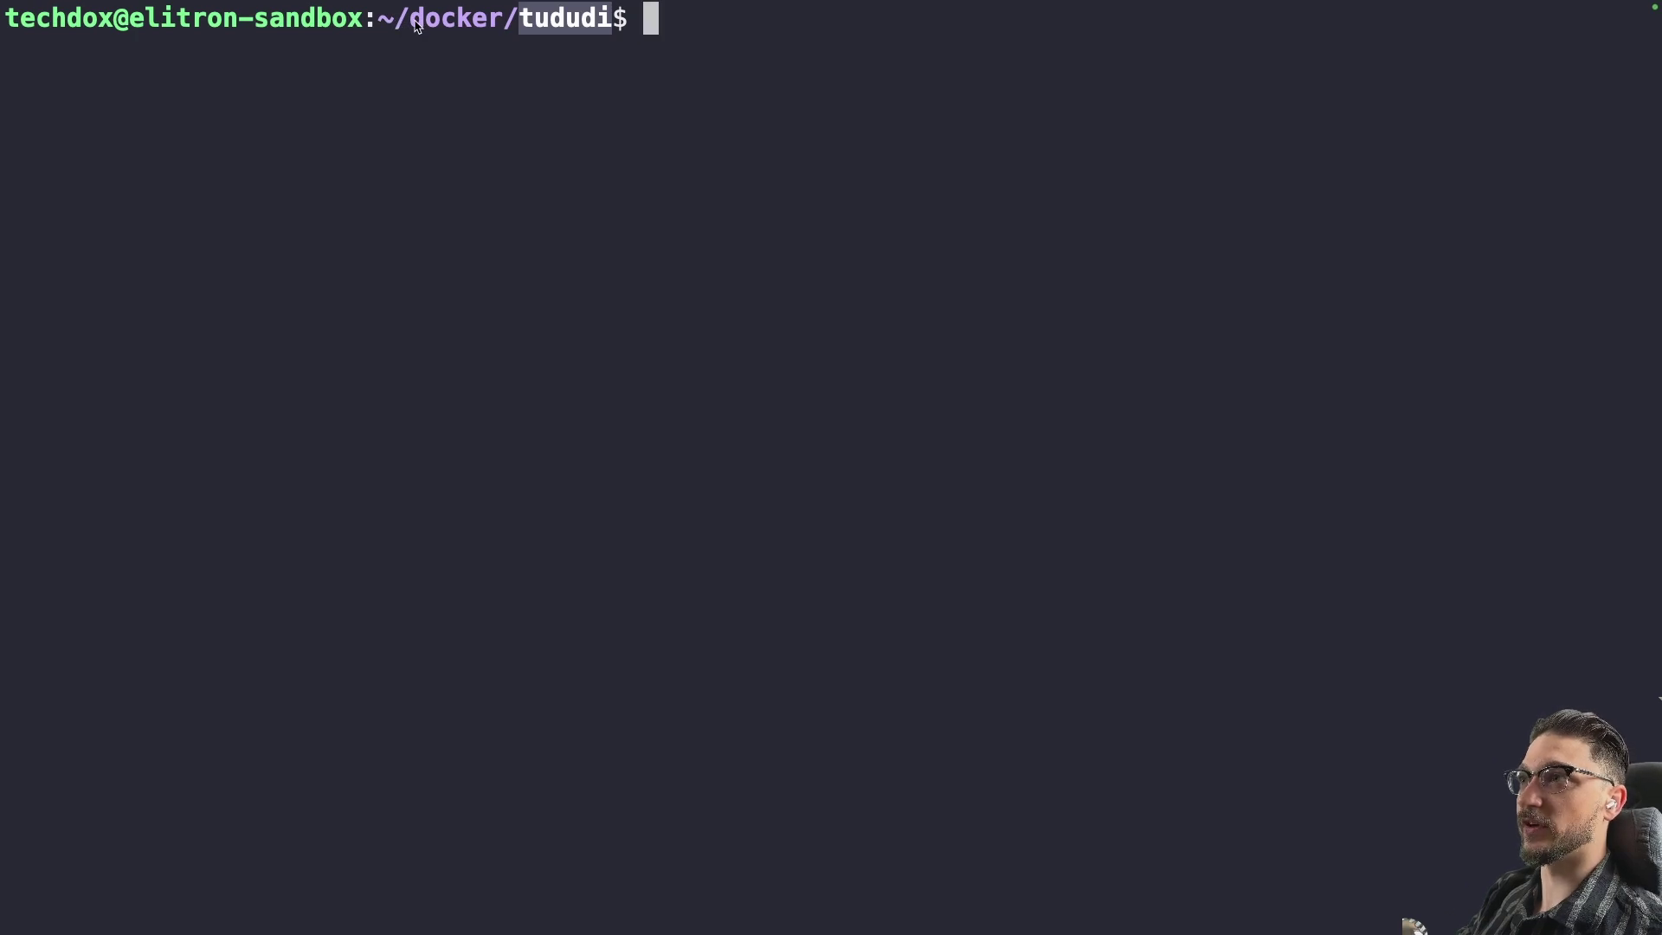
pyautogui.moveTo(412, 26); pyautogui.dragTo(482, 26)
pyautogui.doubleClick(550, 21)
pyautogui.click(636, 35)
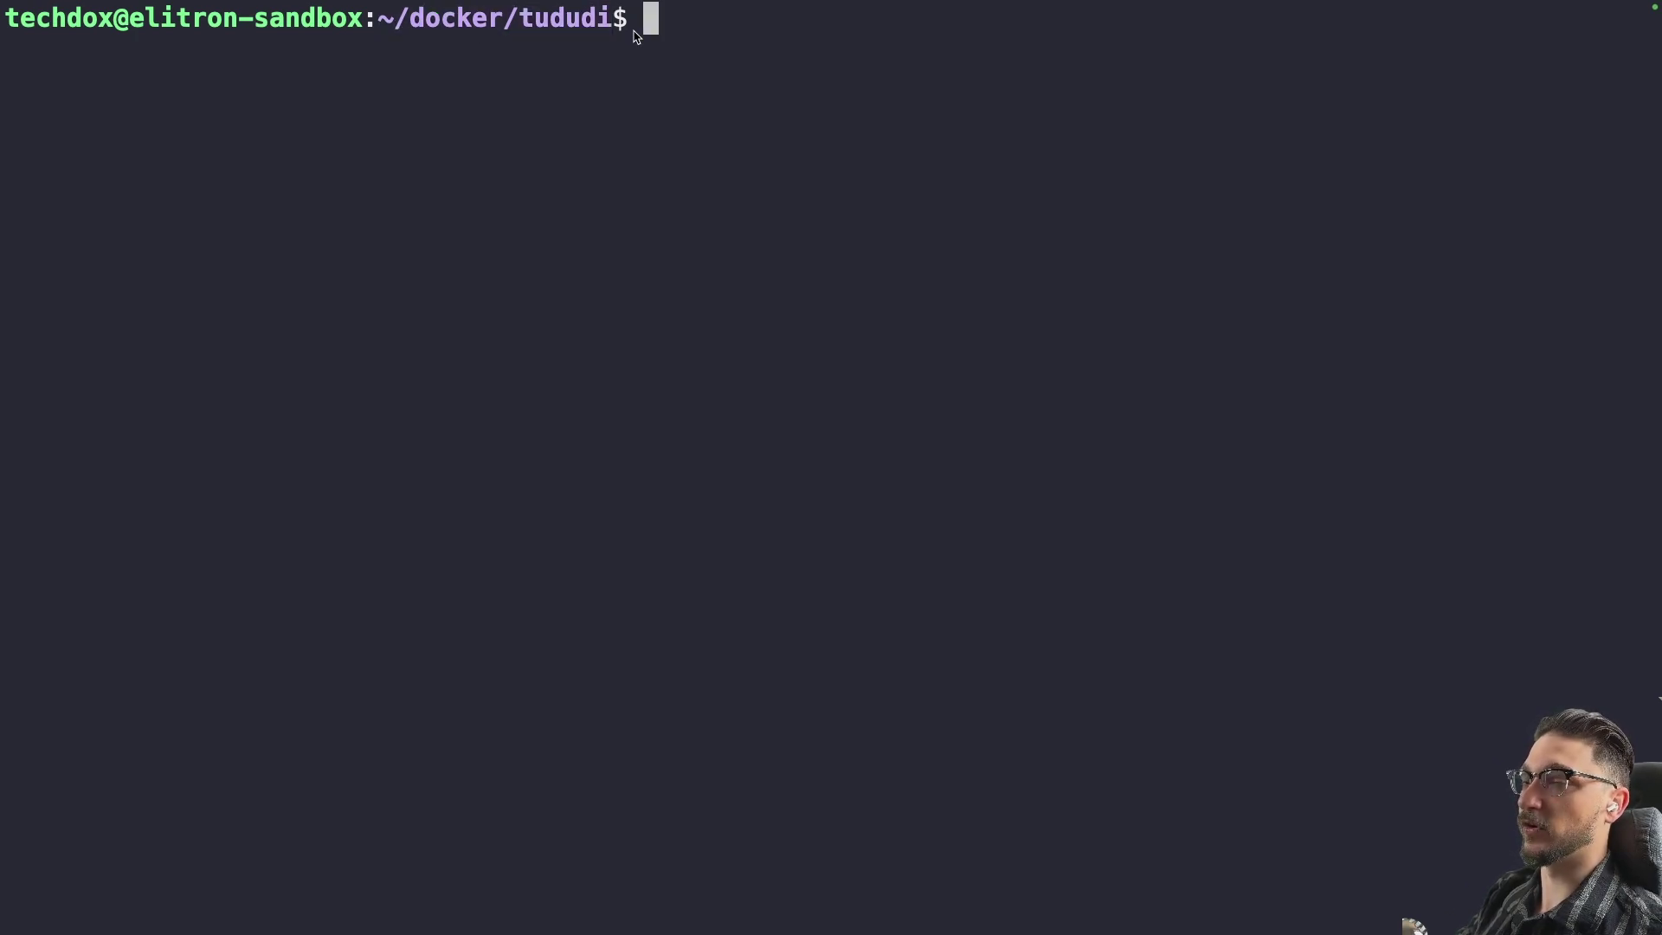
pyautogui.write('nano ')
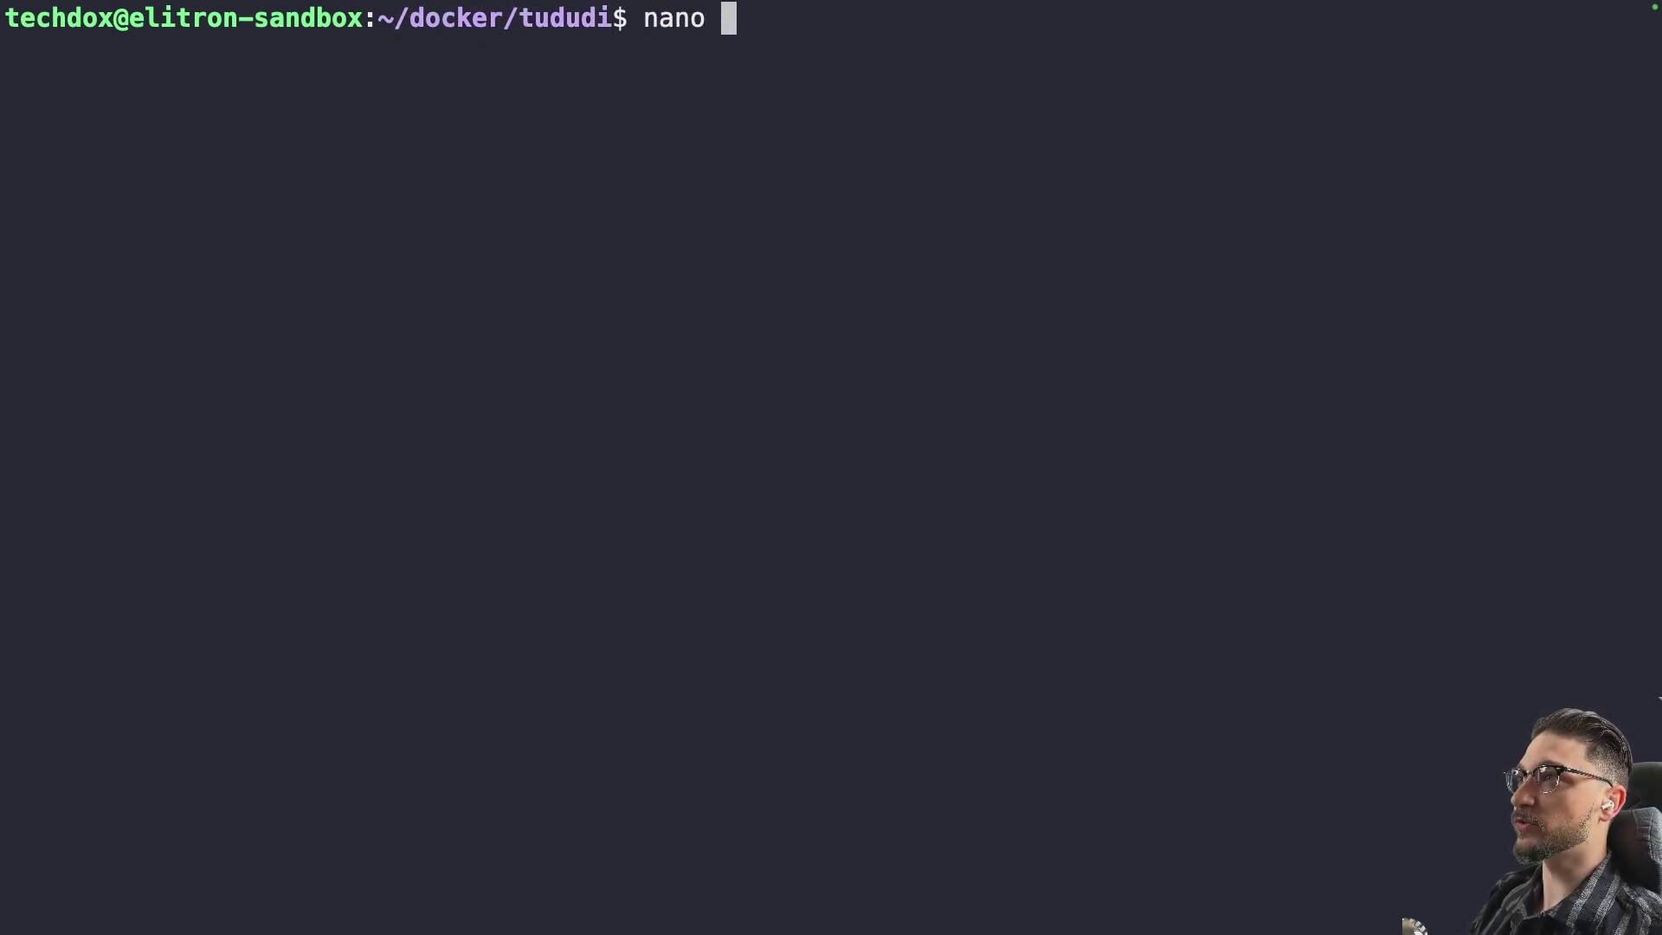
pyautogui.write('docker-compose.yml')
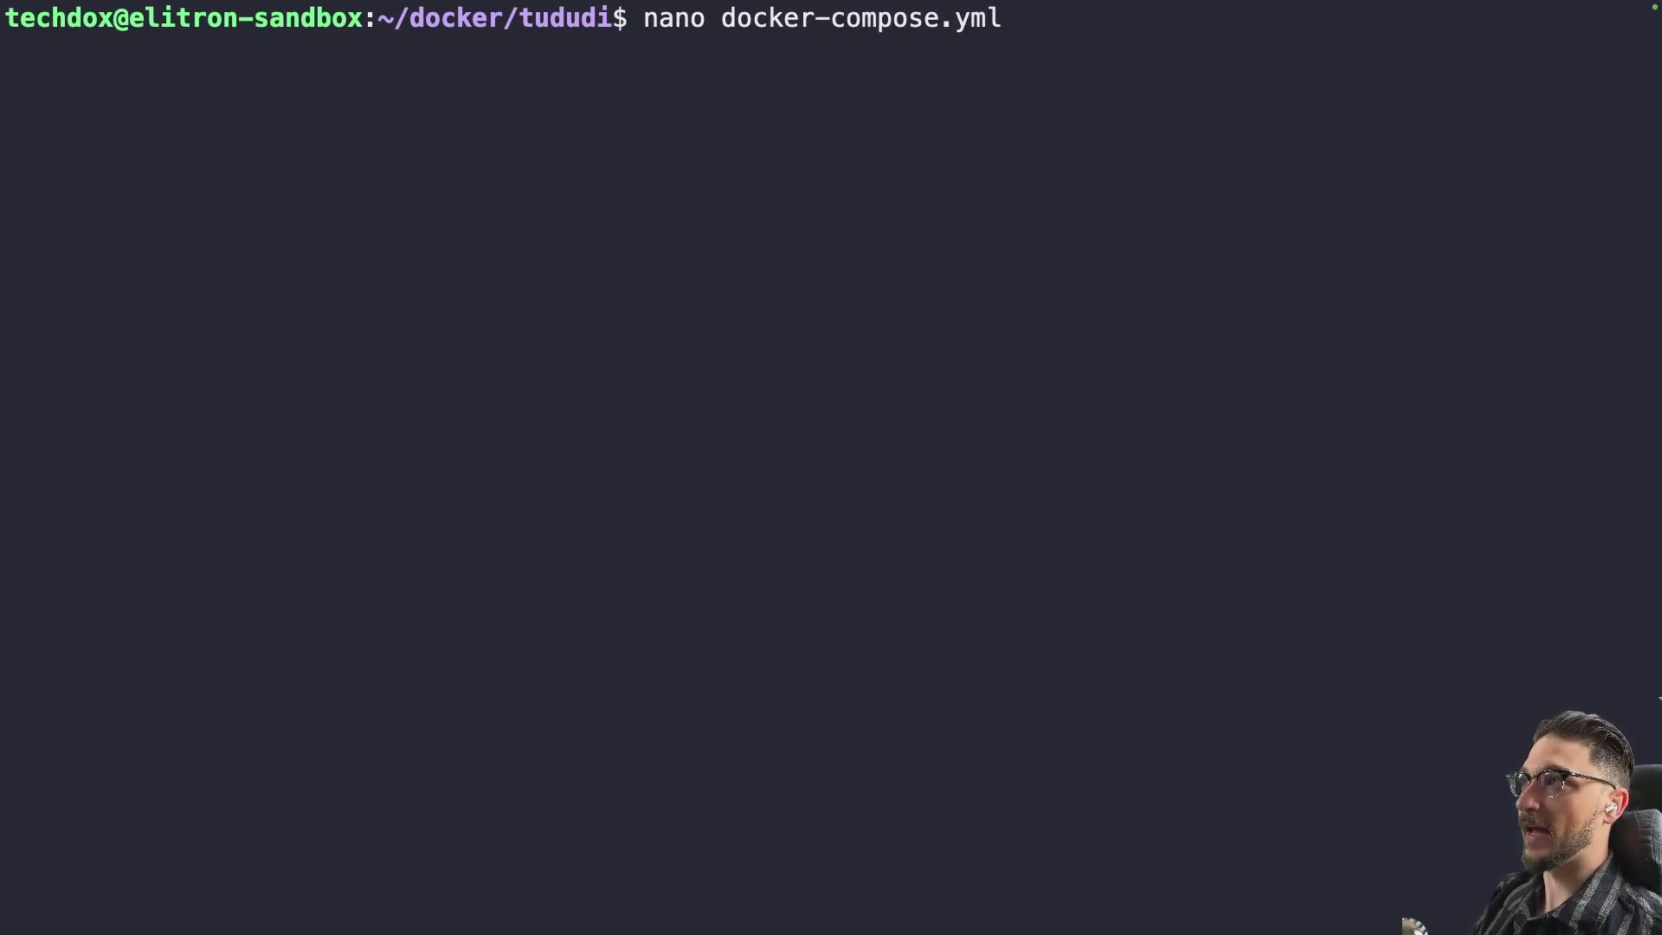
pyautogui.press('Return')
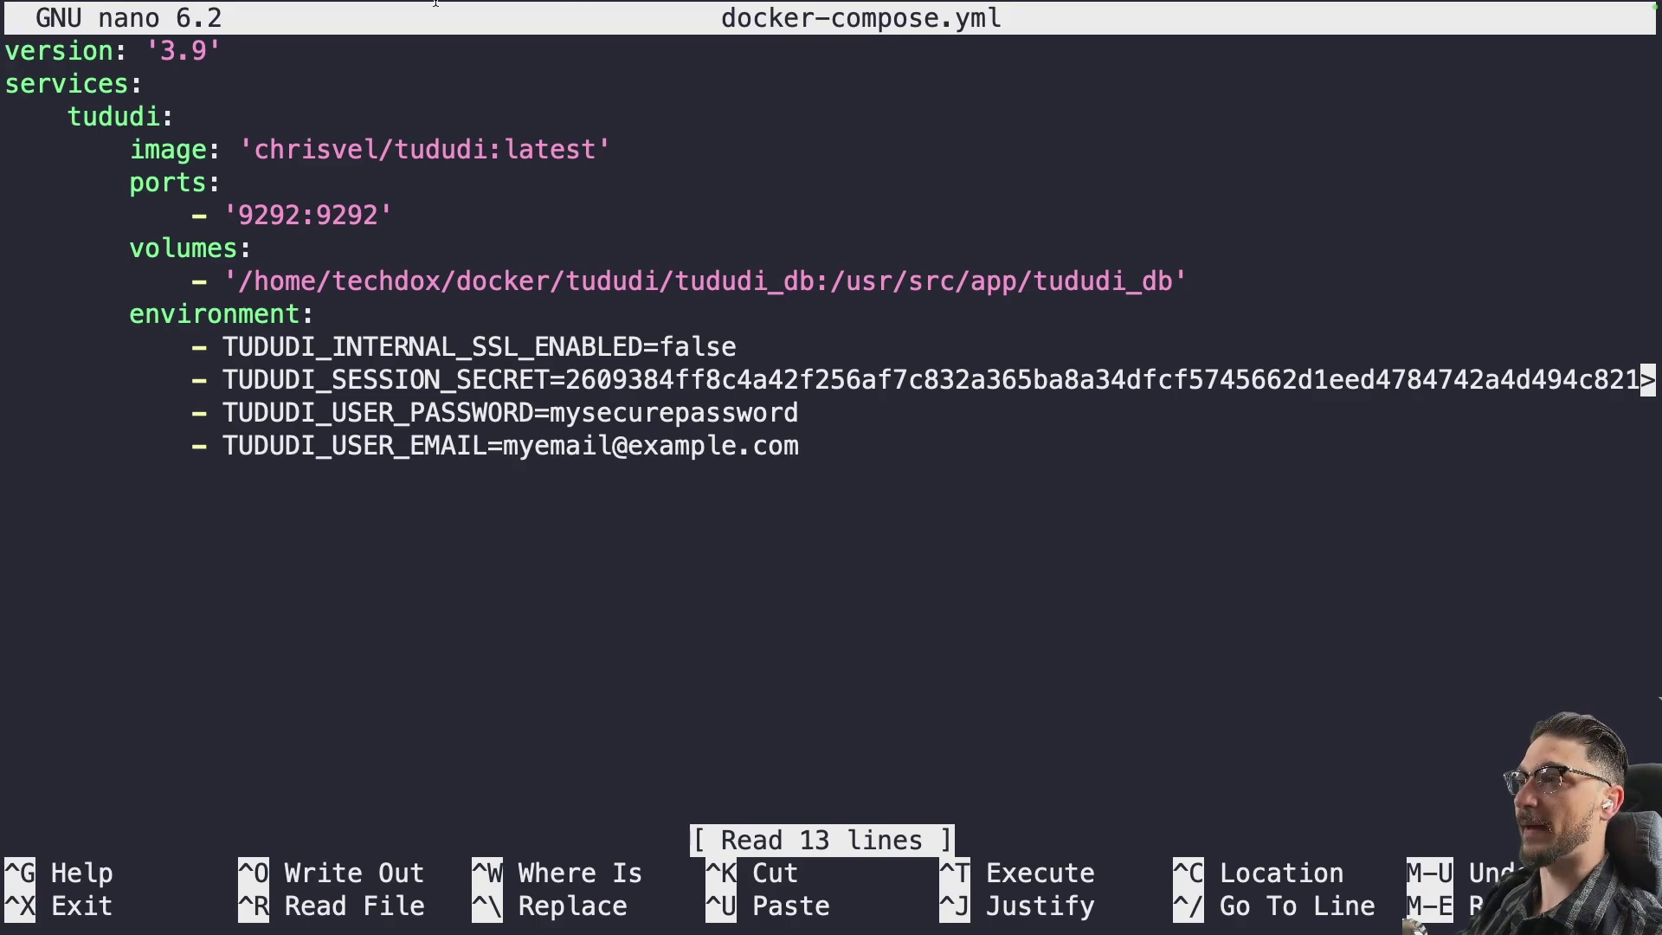
# Delete the version line from docker-compose.yml.
pyautogui.scroll(-6, 484, 326)
pyautogui.scroll(4, 484, 325)
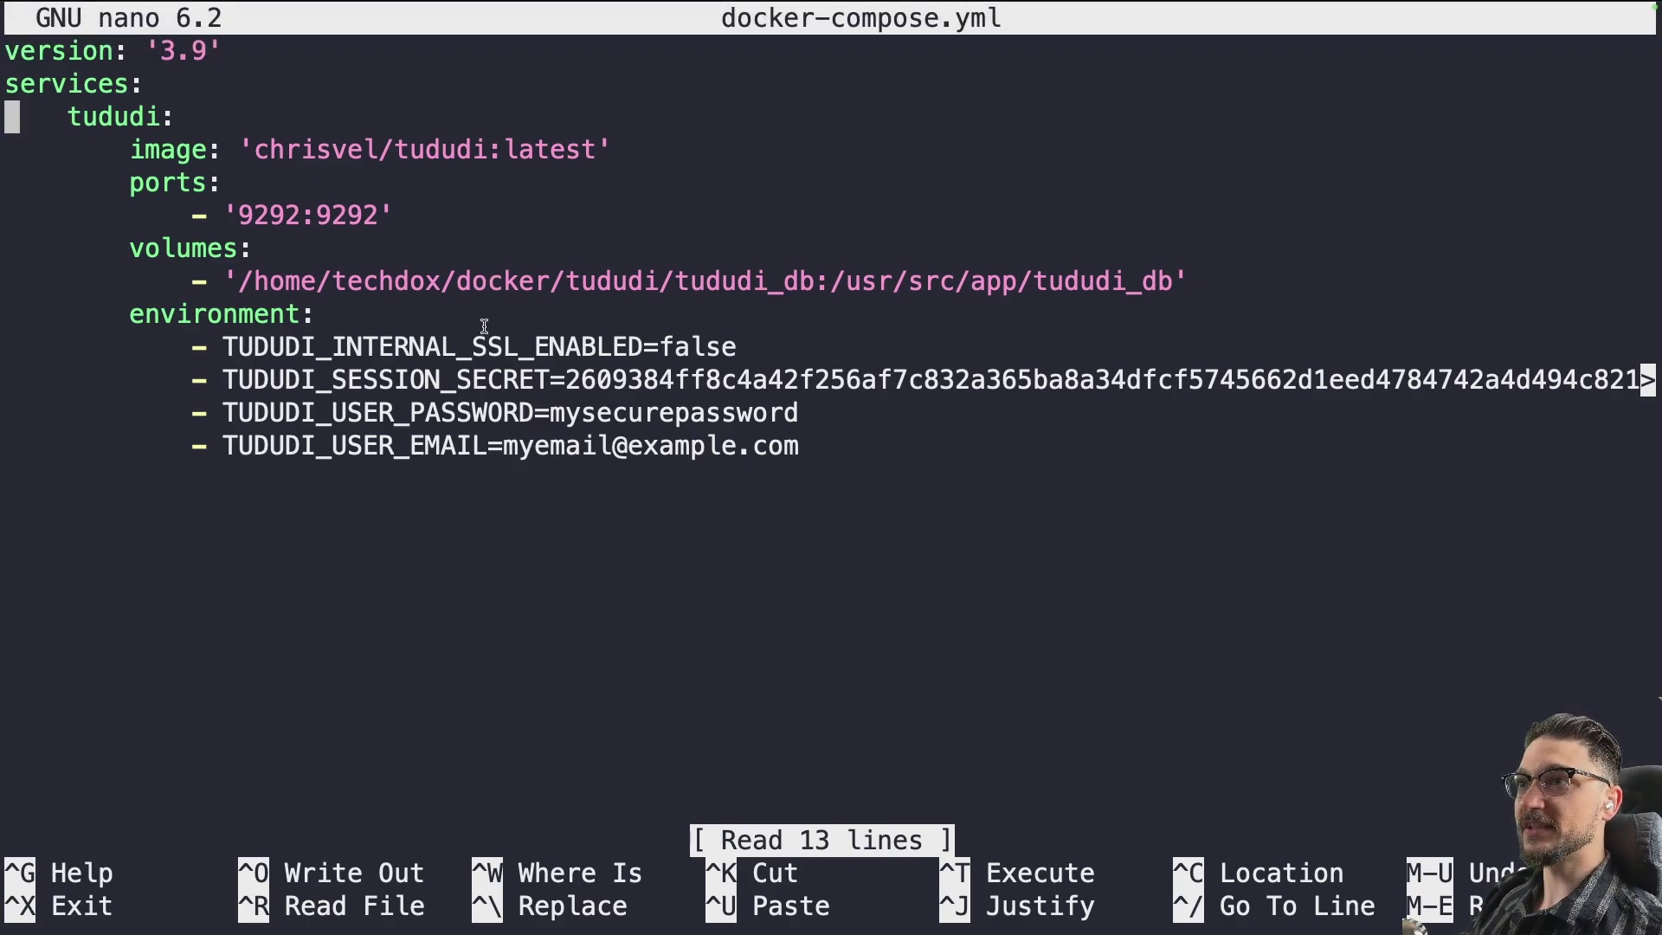
pyautogui.scroll(2, 483, 326)
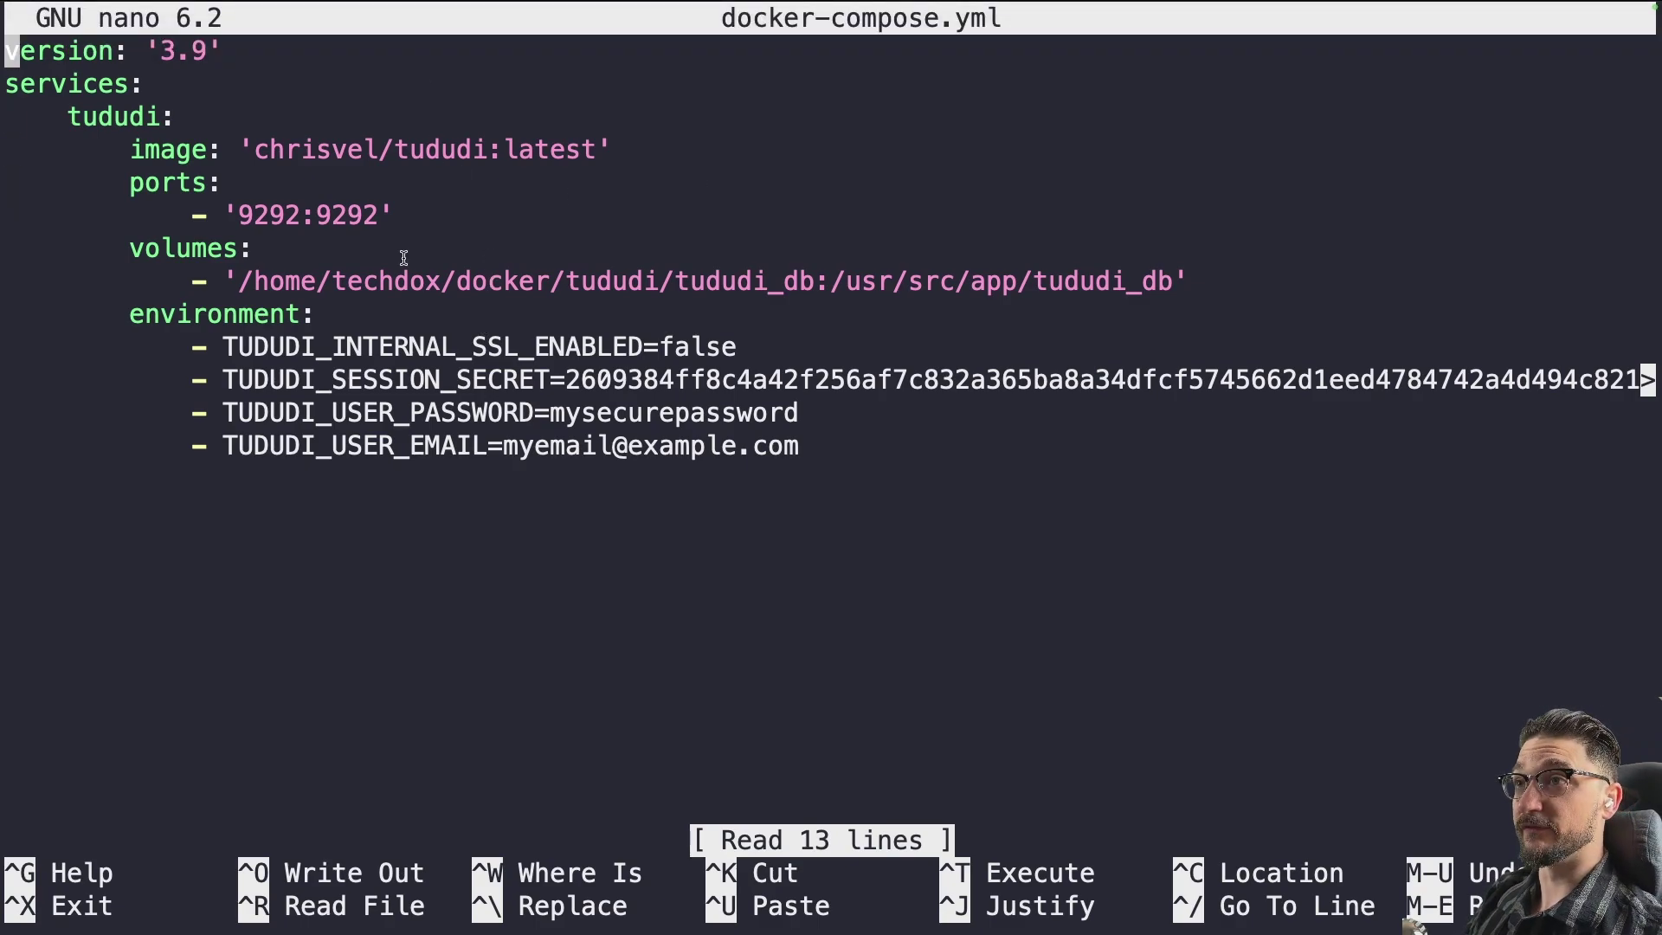
pyautogui.hotkey('ctrl', 'k')
# Review the chrisvel/tududi:latest image, host port 9292 and the absolute tududi_db volume path.
pyautogui.press('Down')
pyautogui.press('Down')
pyautogui.press('Down')
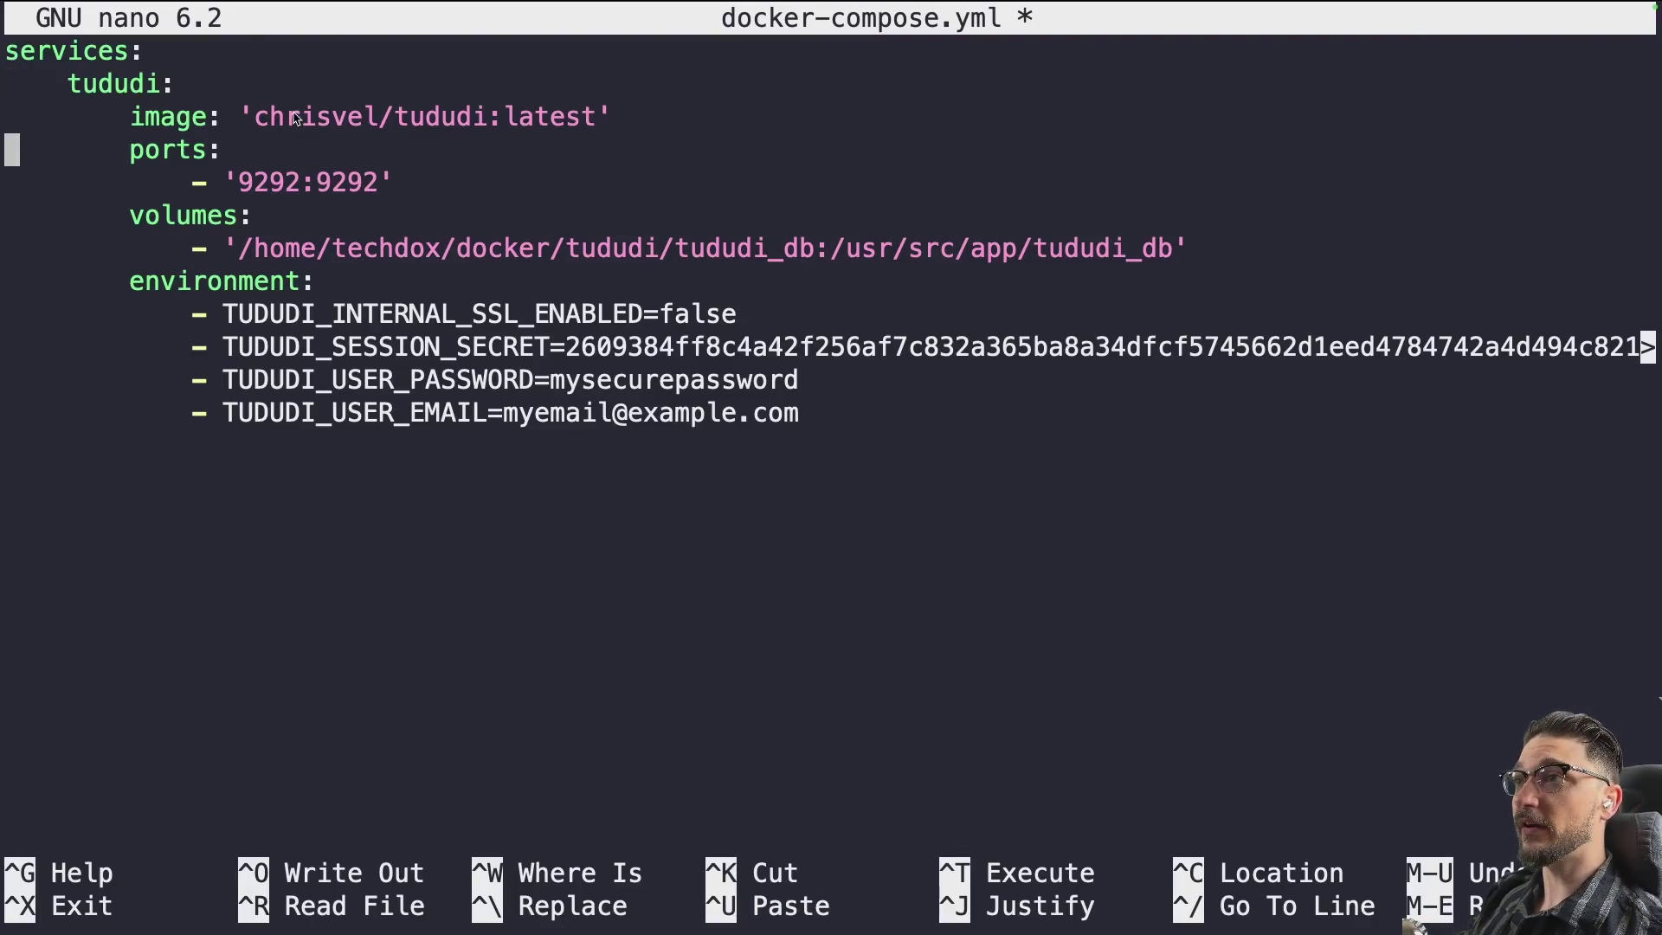
pyautogui.doubleClick(332, 117)
pyautogui.click(335, 117)
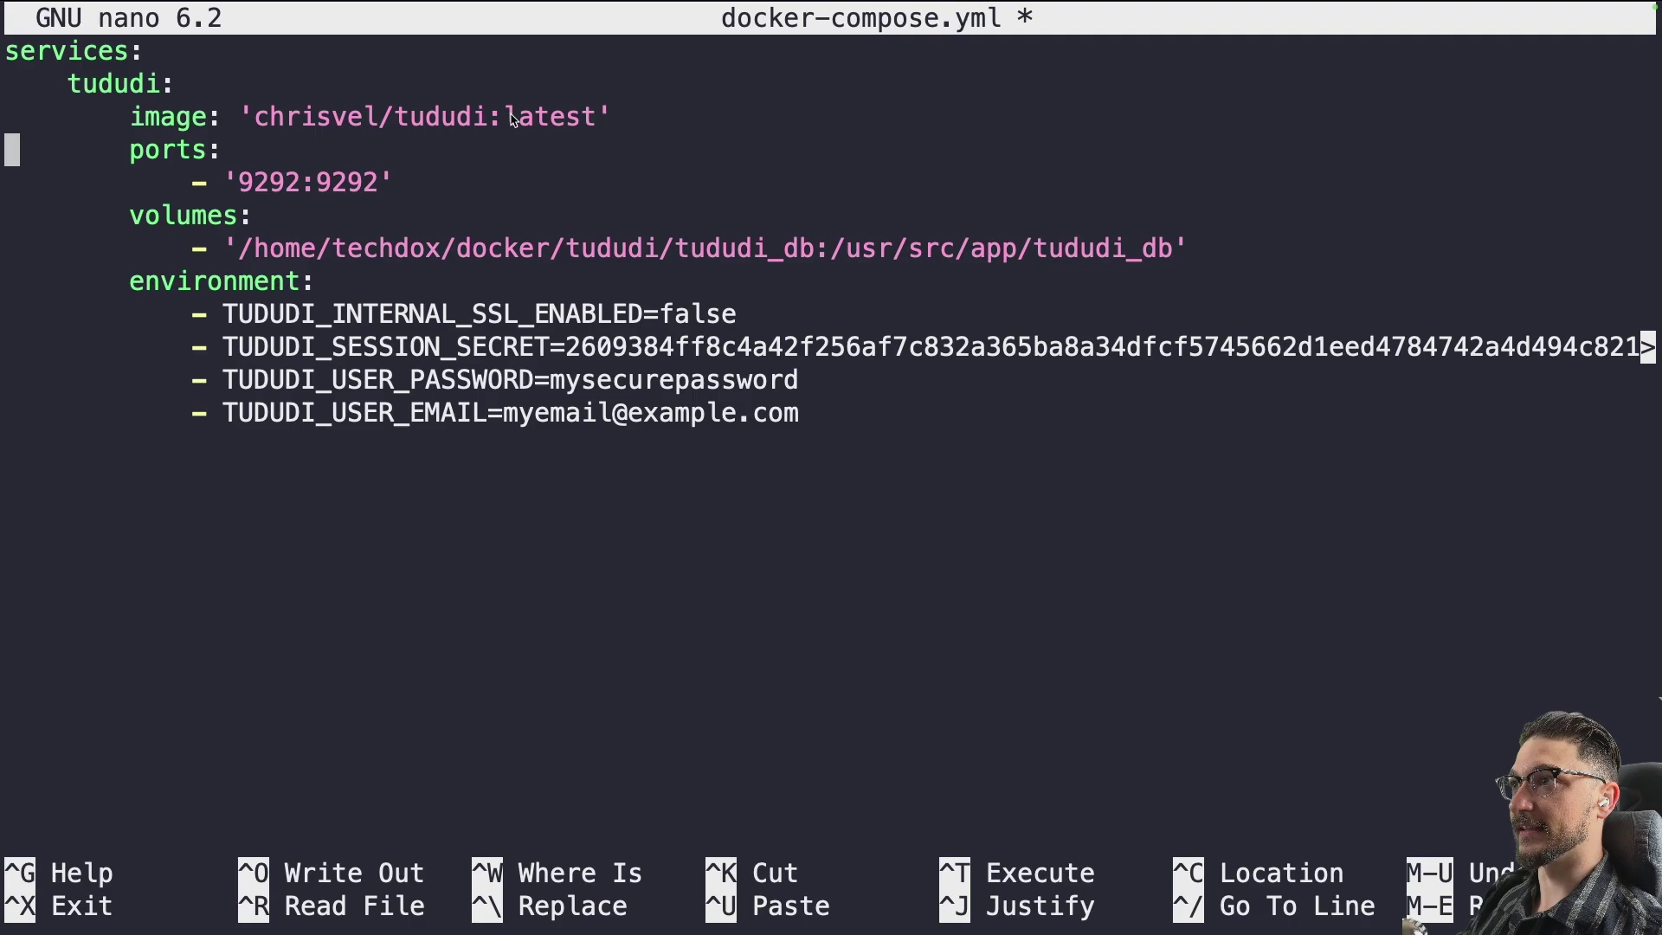
pyautogui.doubleClick(551, 117)
pyautogui.doubleClick(264, 183)
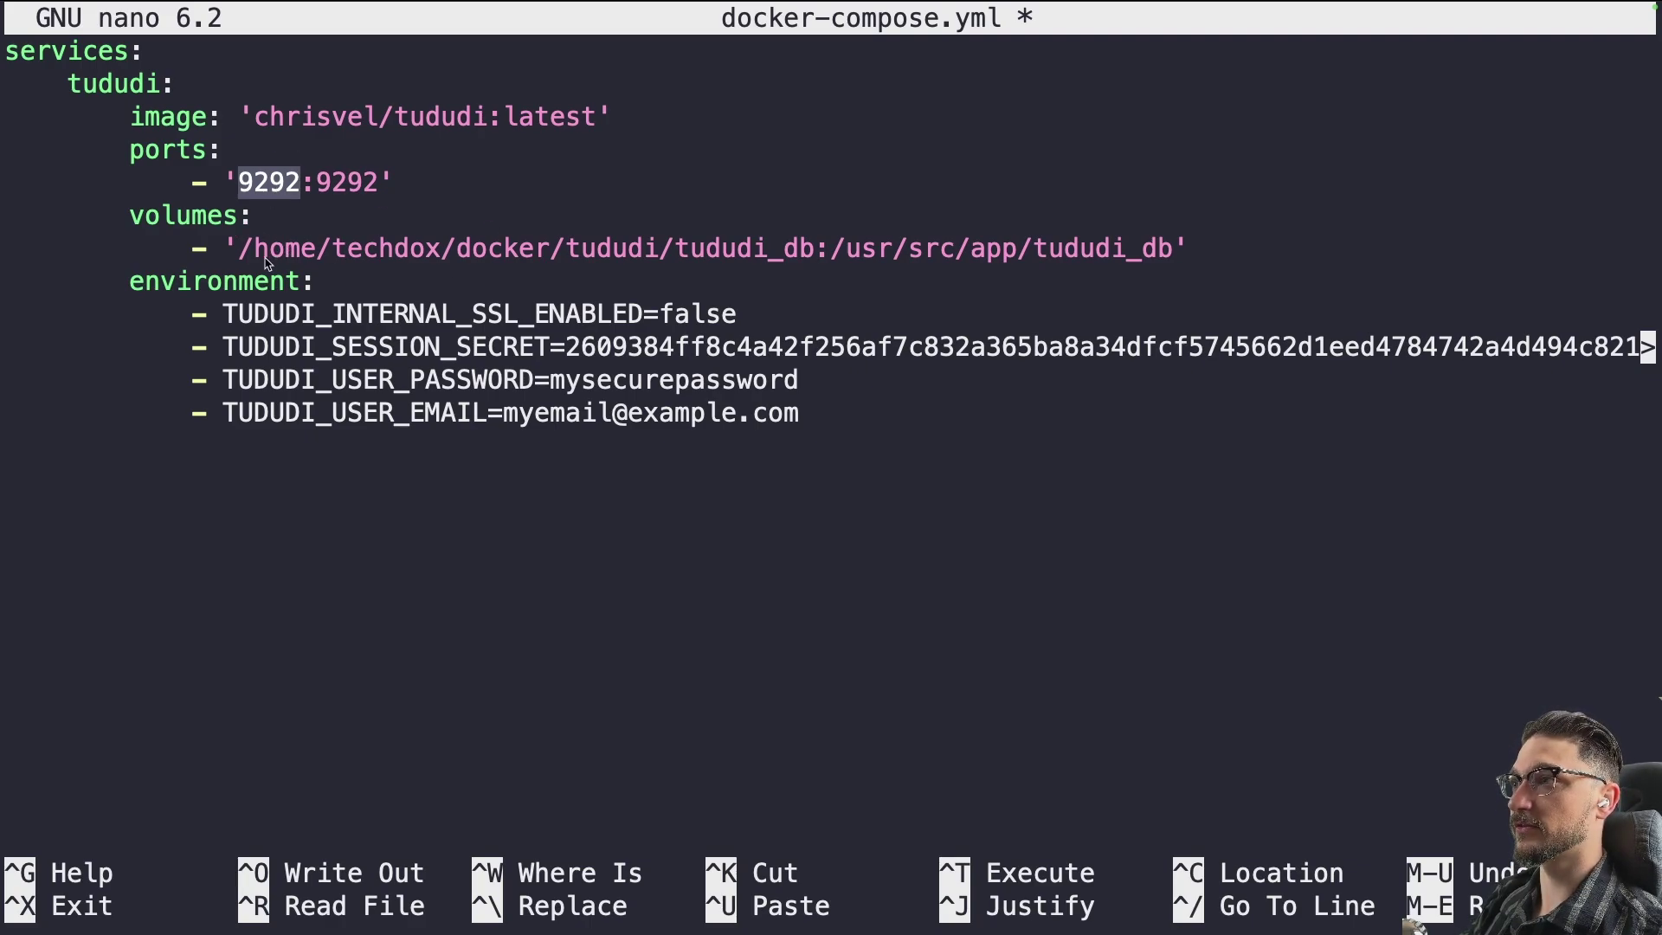
pyautogui.doubleClick(731, 251)
pyautogui.click(725, 259)
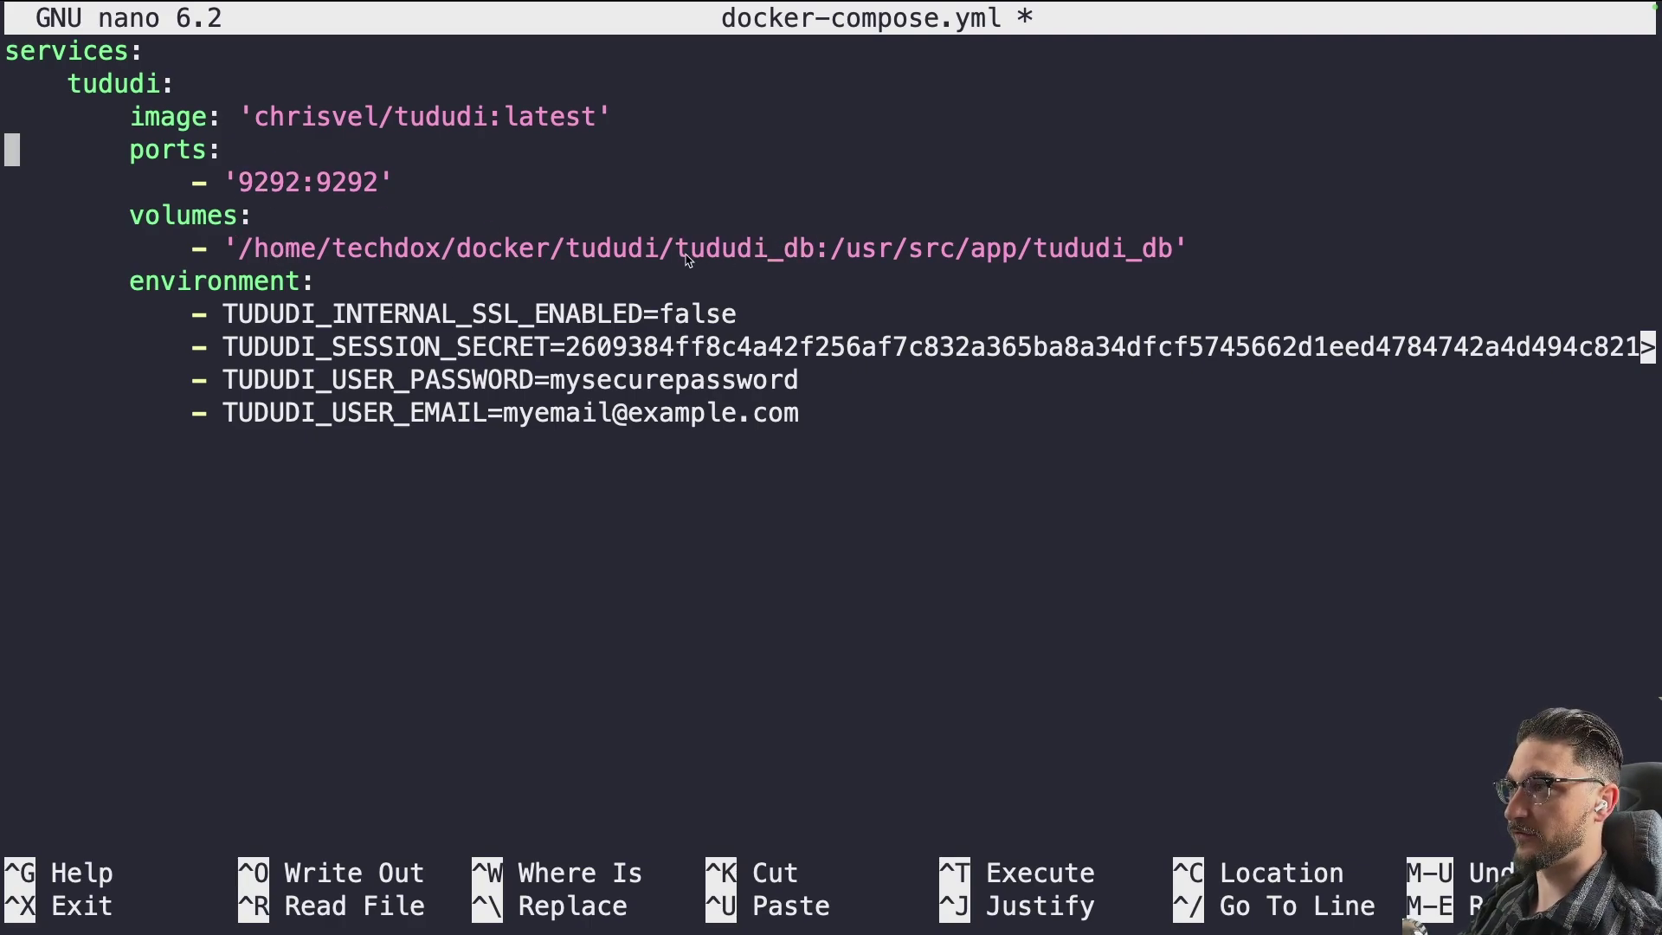
pyautogui.moveTo(679, 253); pyautogui.dragTo(815, 253)
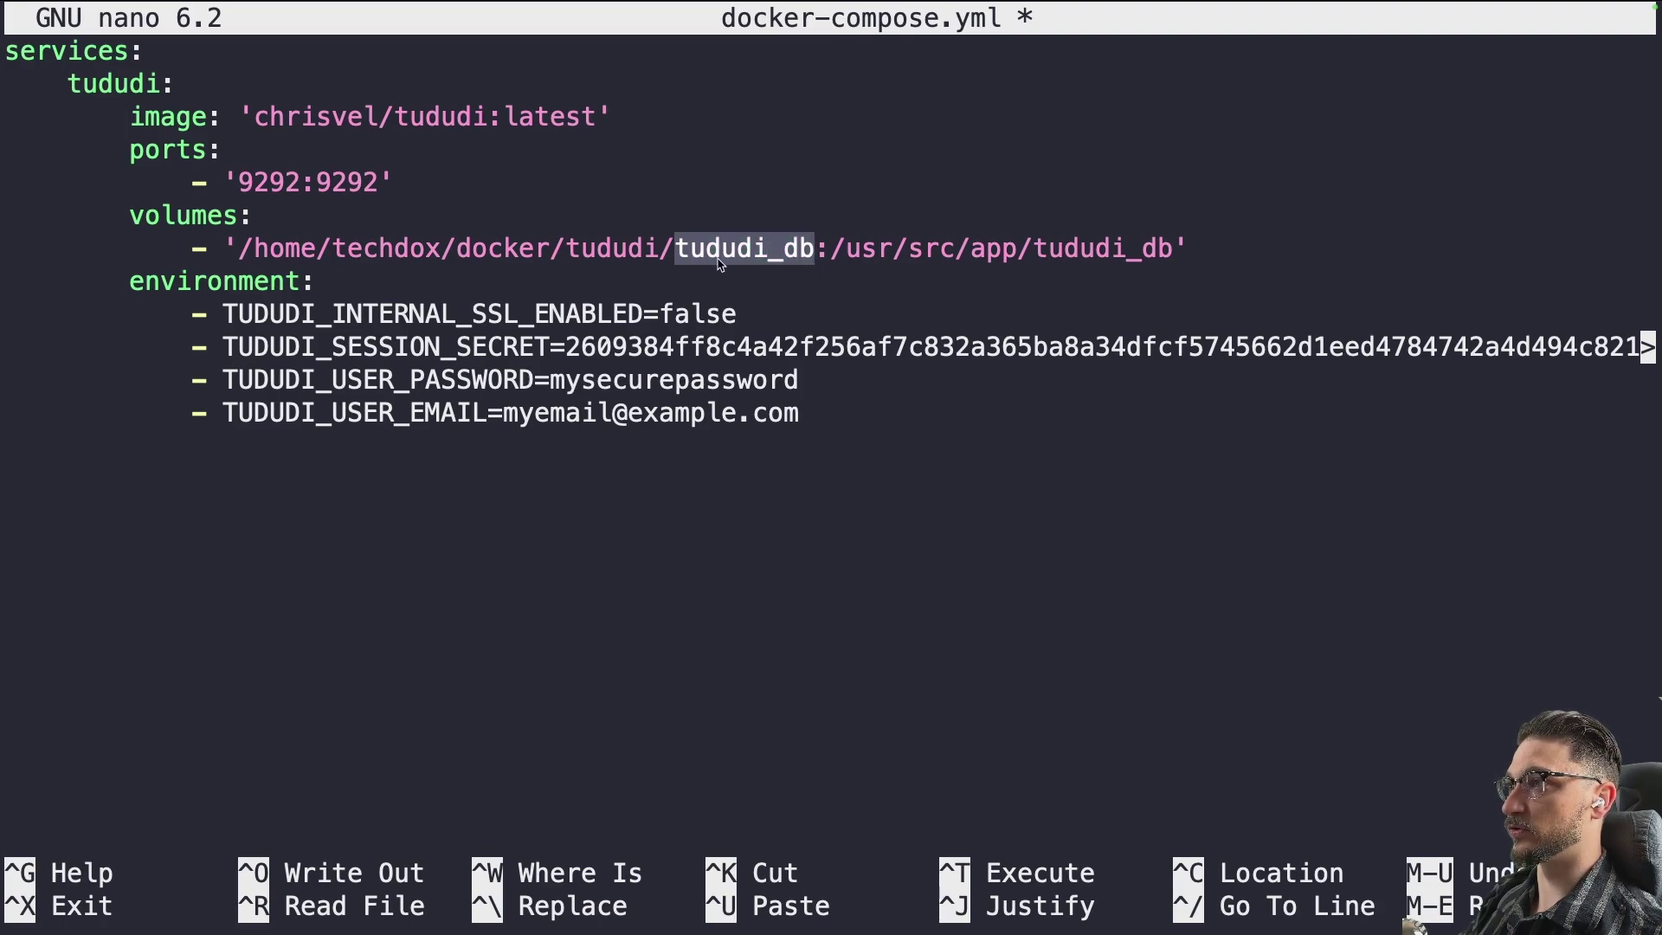
pyautogui.click(809, 260)
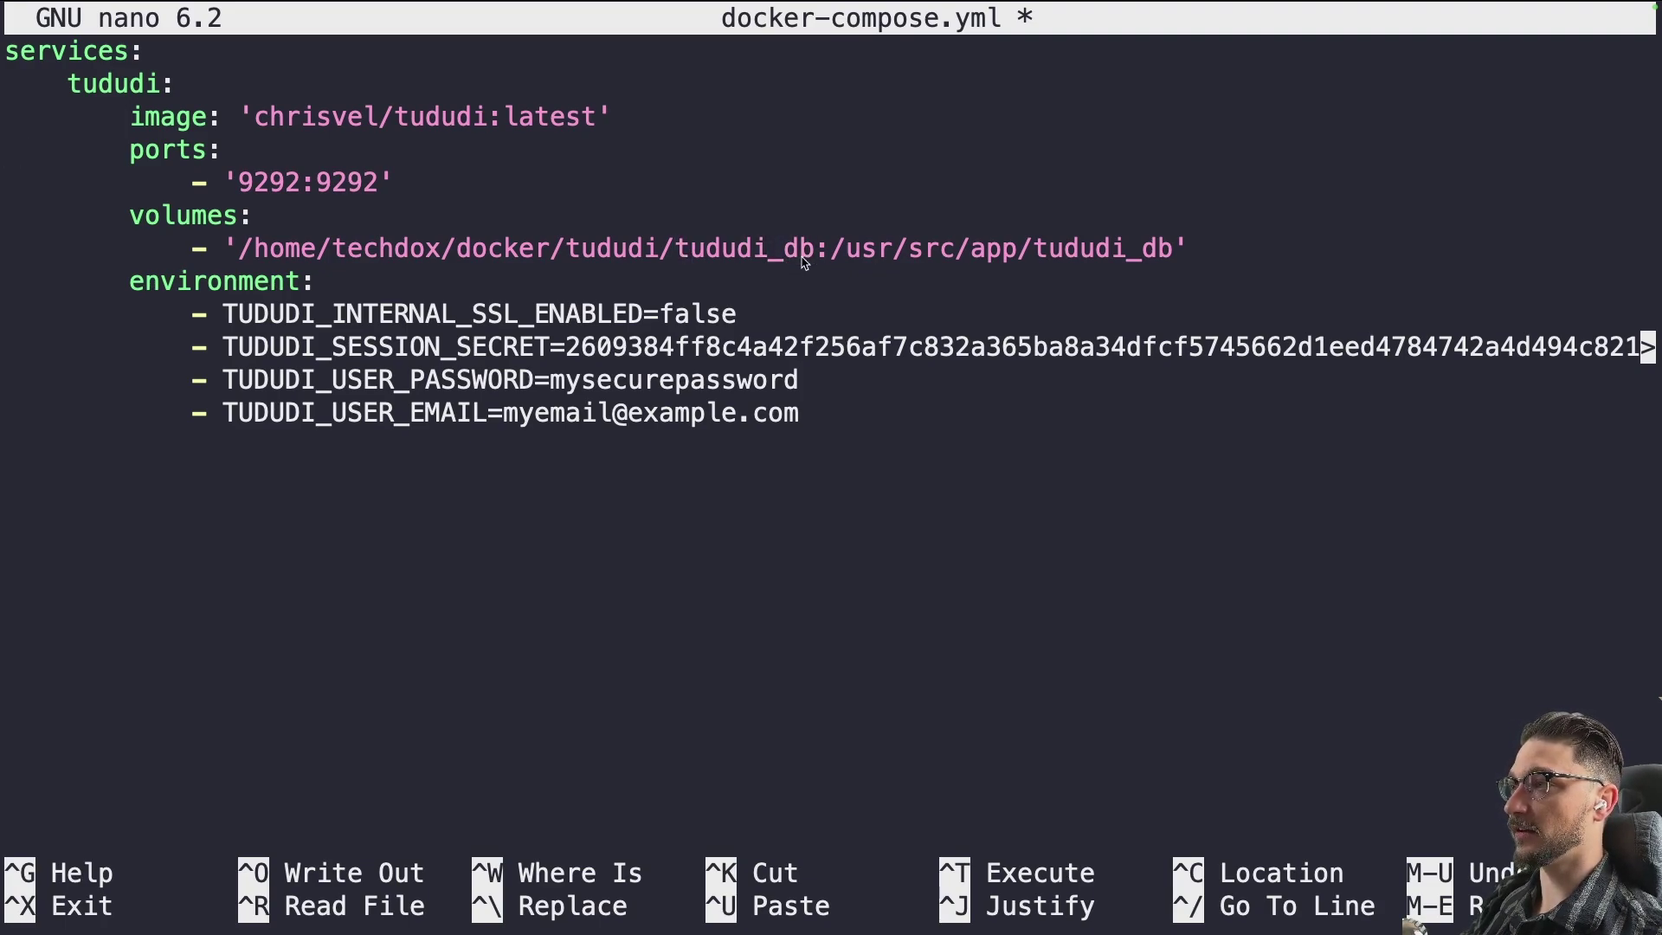
pyautogui.moveTo(815, 256); pyautogui.dragTo(675, 254)
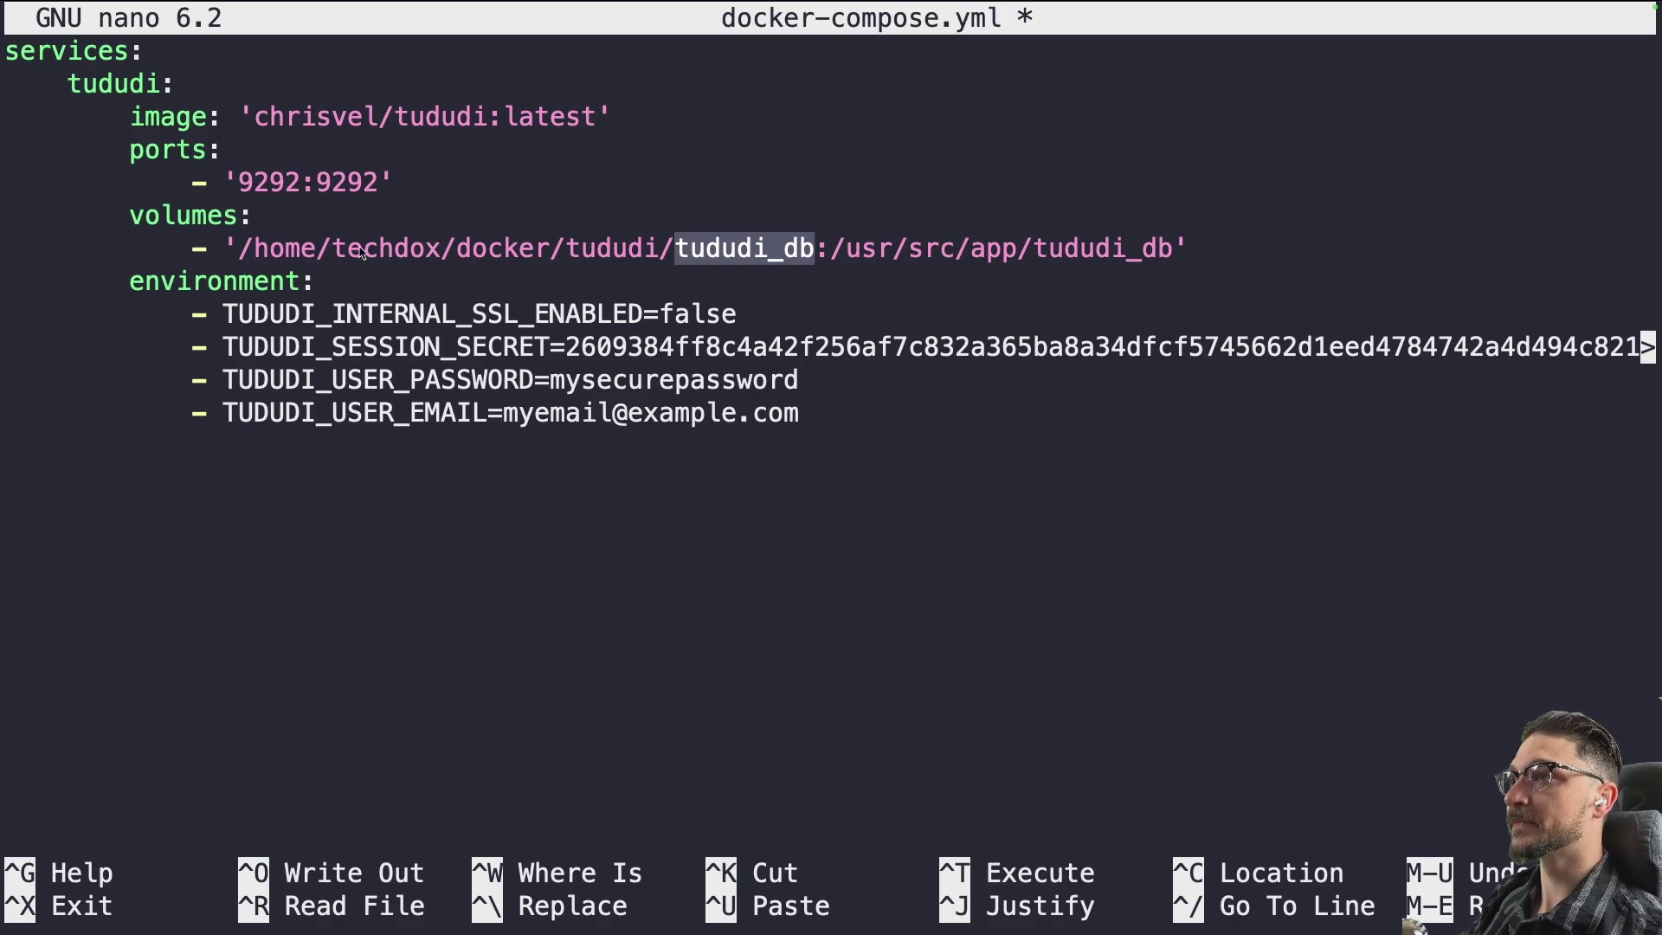
pyautogui.moveTo(239, 253); pyautogui.dragTo(816, 254)
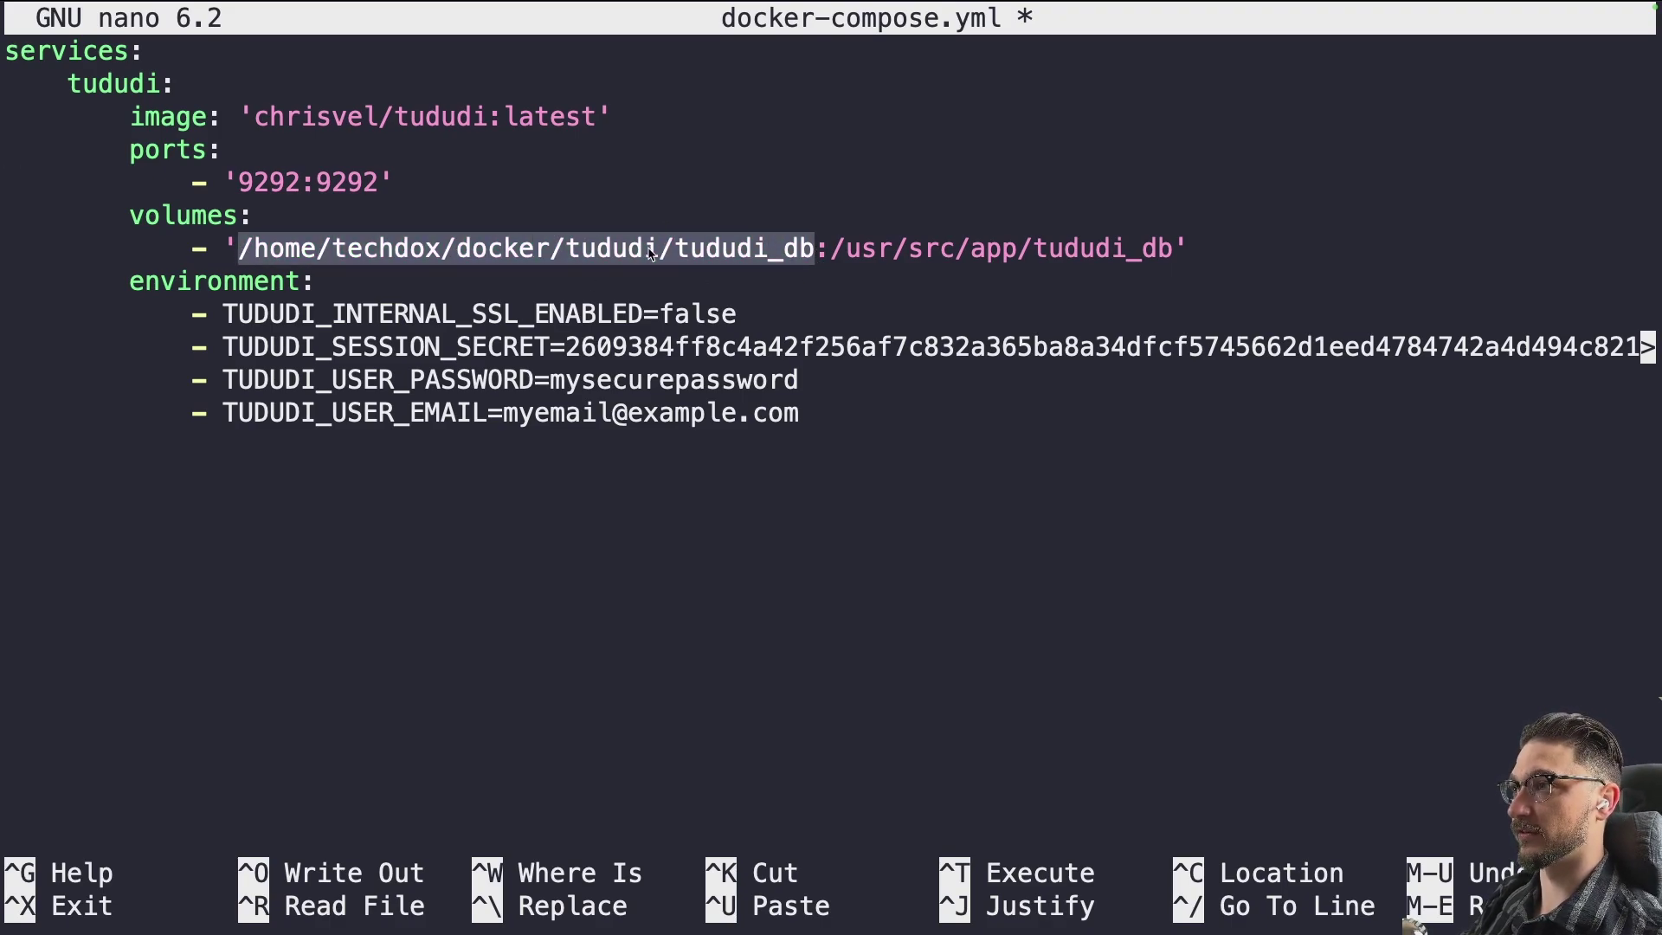
# Shorten the volume's host path to ./tududi_db and check the SSL environment setting.
pyautogui.press('Down')
pyautogui.press('Down')
pyautogui.press('Down')
pyautogui.press('Right')
pyautogui.press('Right')
pyautogui.press('Right')
pyautogui.press('Right')
pyautogui.press('Right')
pyautogui.press('Right')
pyautogui.press('Right')
pyautogui.press('Right')
pyautogui.press('Right')
pyautogui.press('Right')
pyautogui.press('Right')
pyautogui.press('Right')
pyautogui.press('Right')
pyautogui.press('Right')
pyautogui.press('Right')
pyautogui.press('Right')
pyautogui.press('Right')
pyautogui.press('Right')
pyautogui.press('Right')
pyautogui.press('Right')
pyautogui.press('Right')
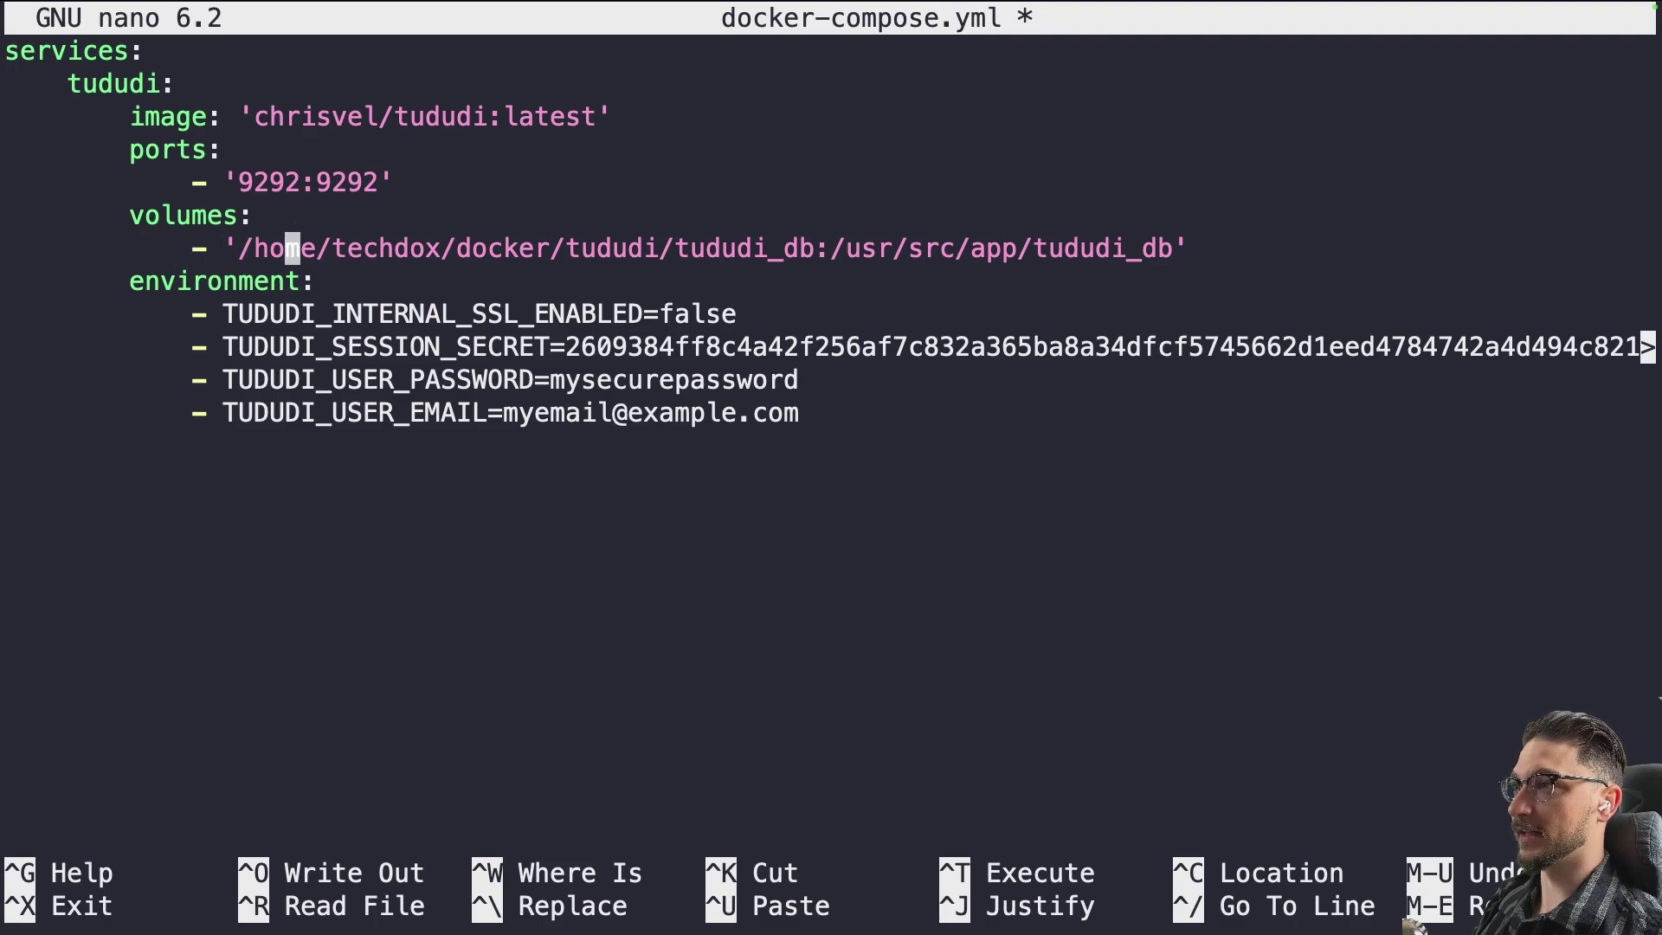
pyautogui.press('Right')
pyautogui.press('Right')
pyautogui.press('Right')
pyautogui.press('Right')
pyautogui.press('Right')
pyautogui.press('Right')
pyautogui.press('Right')
pyautogui.press('Right')
pyautogui.press('Right')
pyautogui.press('Right')
pyautogui.press('Right')
pyautogui.press('Right')
pyautogui.press('Right')
pyautogui.press('Right')
pyautogui.press('Right')
pyautogui.press('Right')
pyautogui.press('Right')
pyautogui.press('Right')
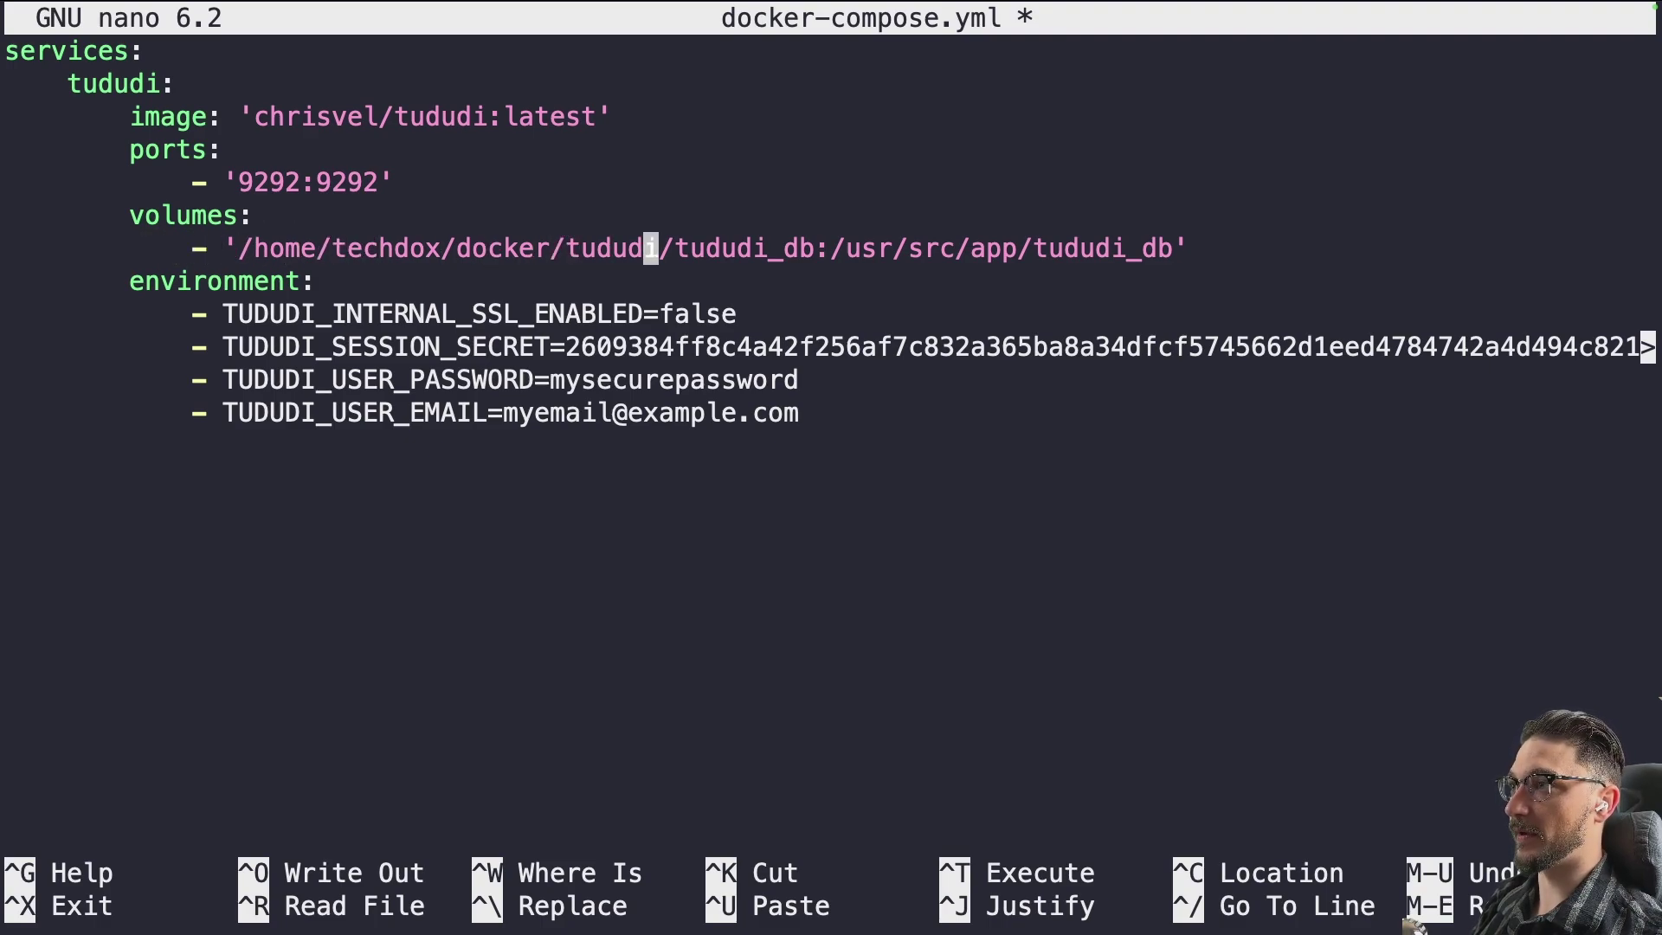
pyautogui.press('BackSpace')
pyautogui.press('BackSpace')
pyautogui.press('BackSpace')
pyautogui.press('BackSpace')
pyautogui.press('BackSpace')
pyautogui.press('BackSpace')
pyautogui.press('BackSpace')
pyautogui.press('BackSpace')
pyautogui.press('BackSpace')
pyautogui.press('BackSpace')
pyautogui.press('BackSpace')
pyautogui.press('BackSpace')
pyautogui.press('BackSpace')
pyautogui.press('BackSpace')
pyautogui.press('BackSpace')
pyautogui.press('BackSpace')
pyautogui.press('BackSpace')
pyautogui.press('BackSpace')
pyautogui.press('BackSpace')
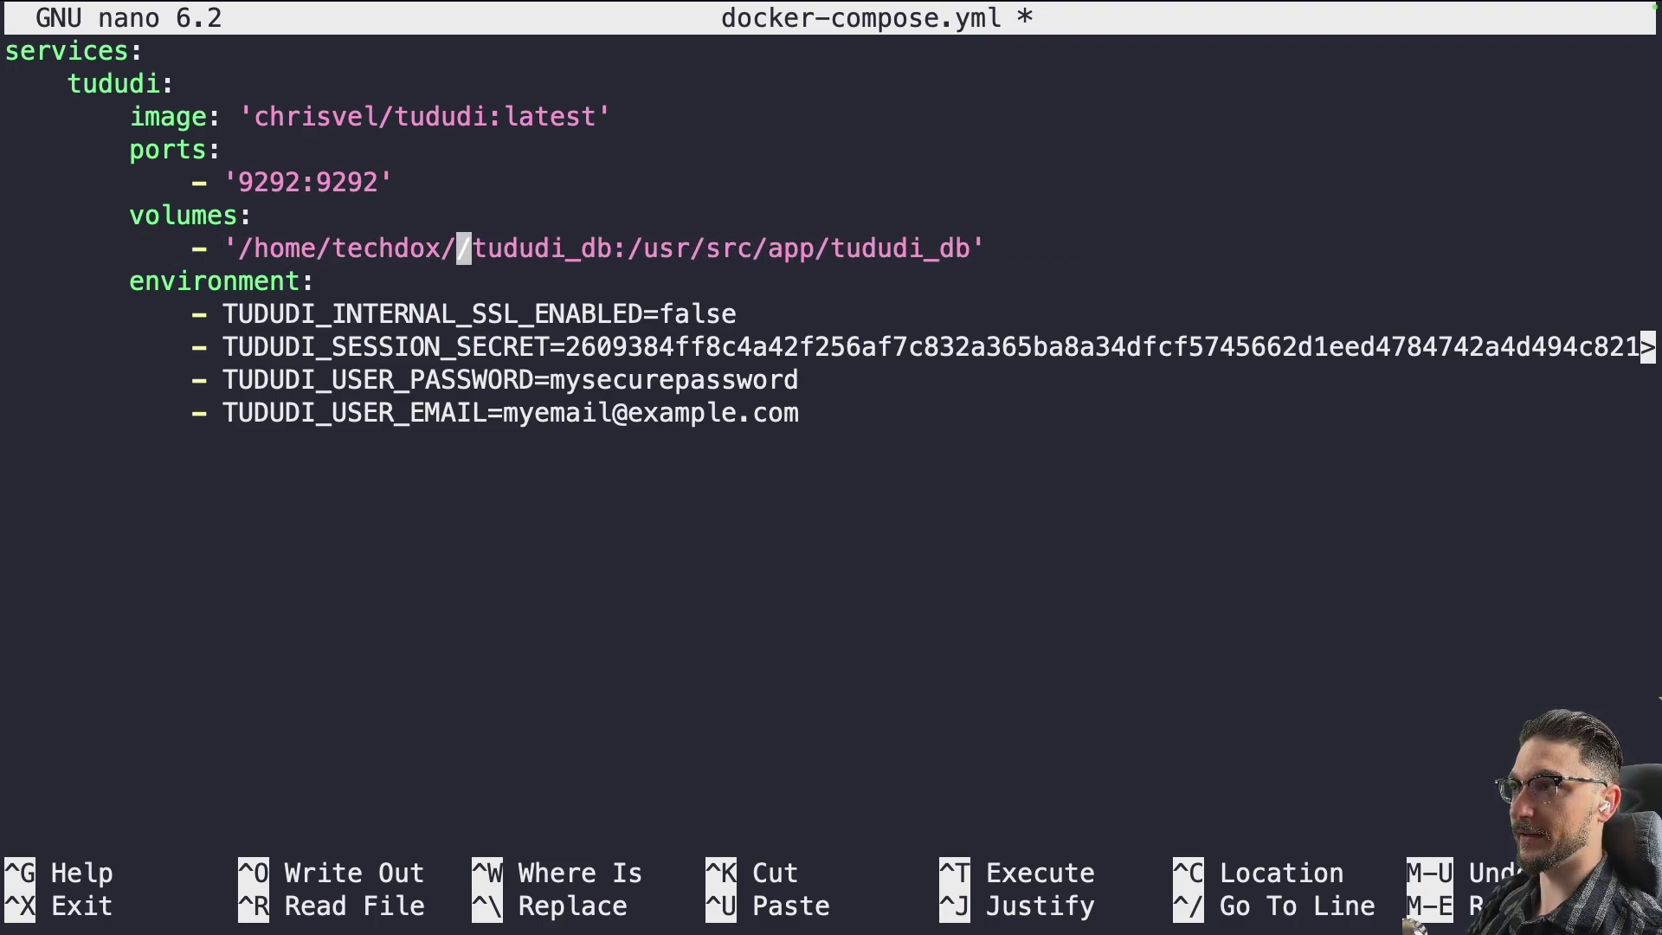
pyautogui.press('BackSpace')
pyautogui.press('BackSpace')
pyautogui.press('BackSpace')
pyautogui.press('BackSpace')
pyautogui.press('BackSpace')
pyautogui.press('BackSpace')
pyautogui.press('BackSpace')
pyautogui.press('BackSpace')
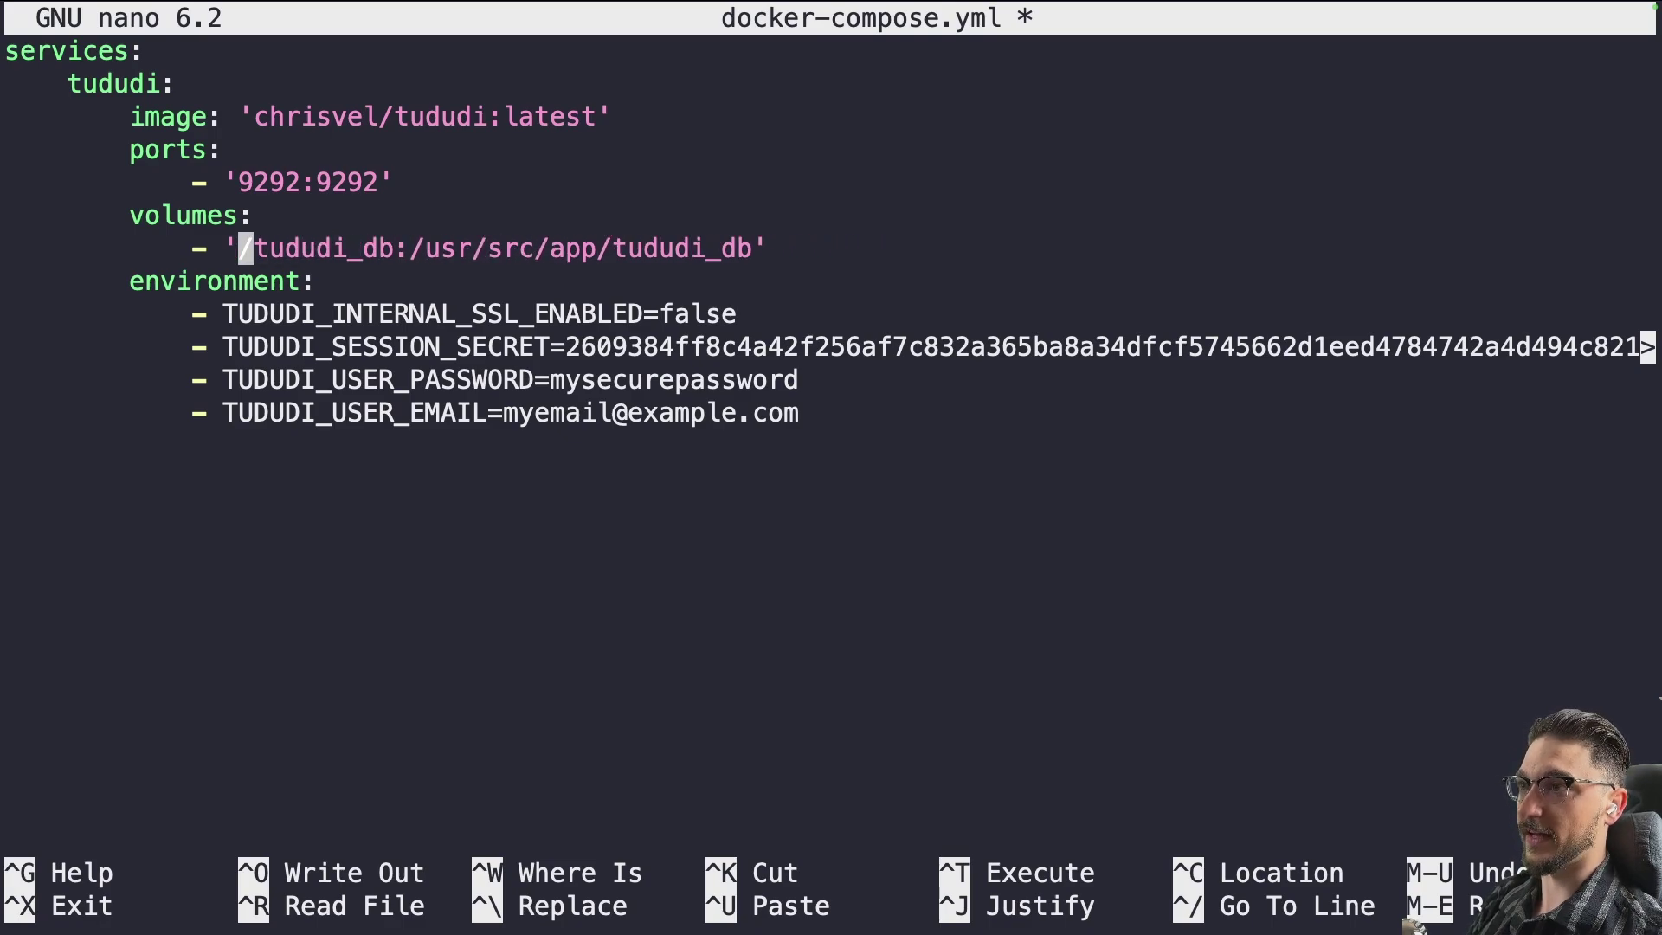
pyautogui.write('.')
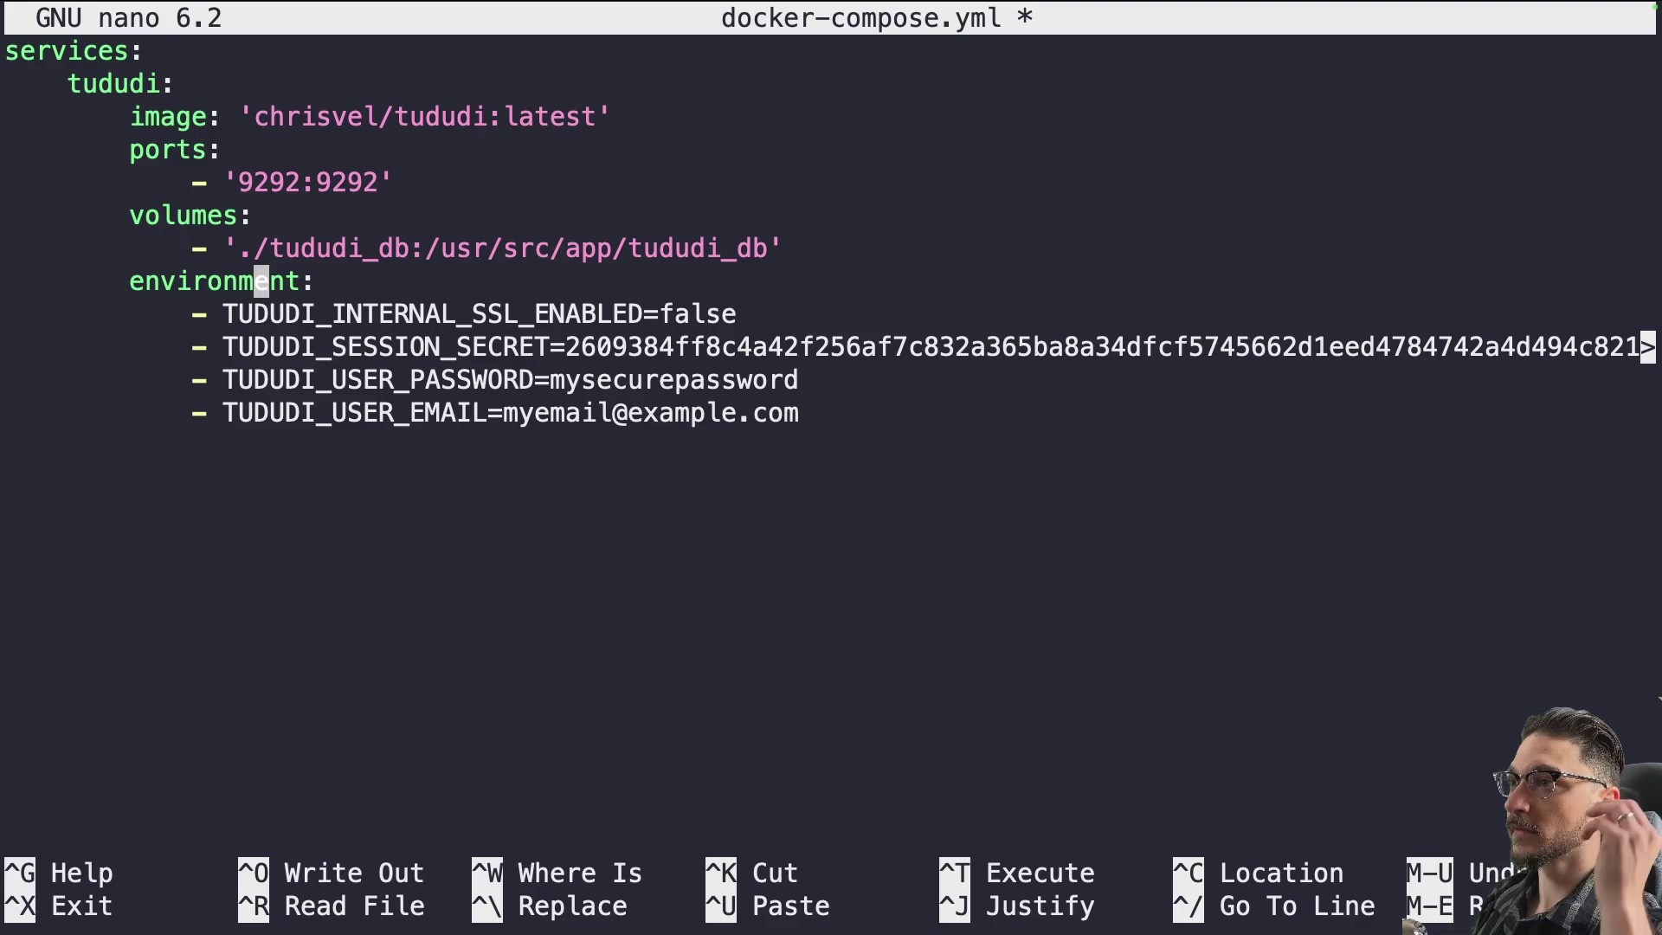
pyautogui.press('Right')
pyautogui.press('Down')
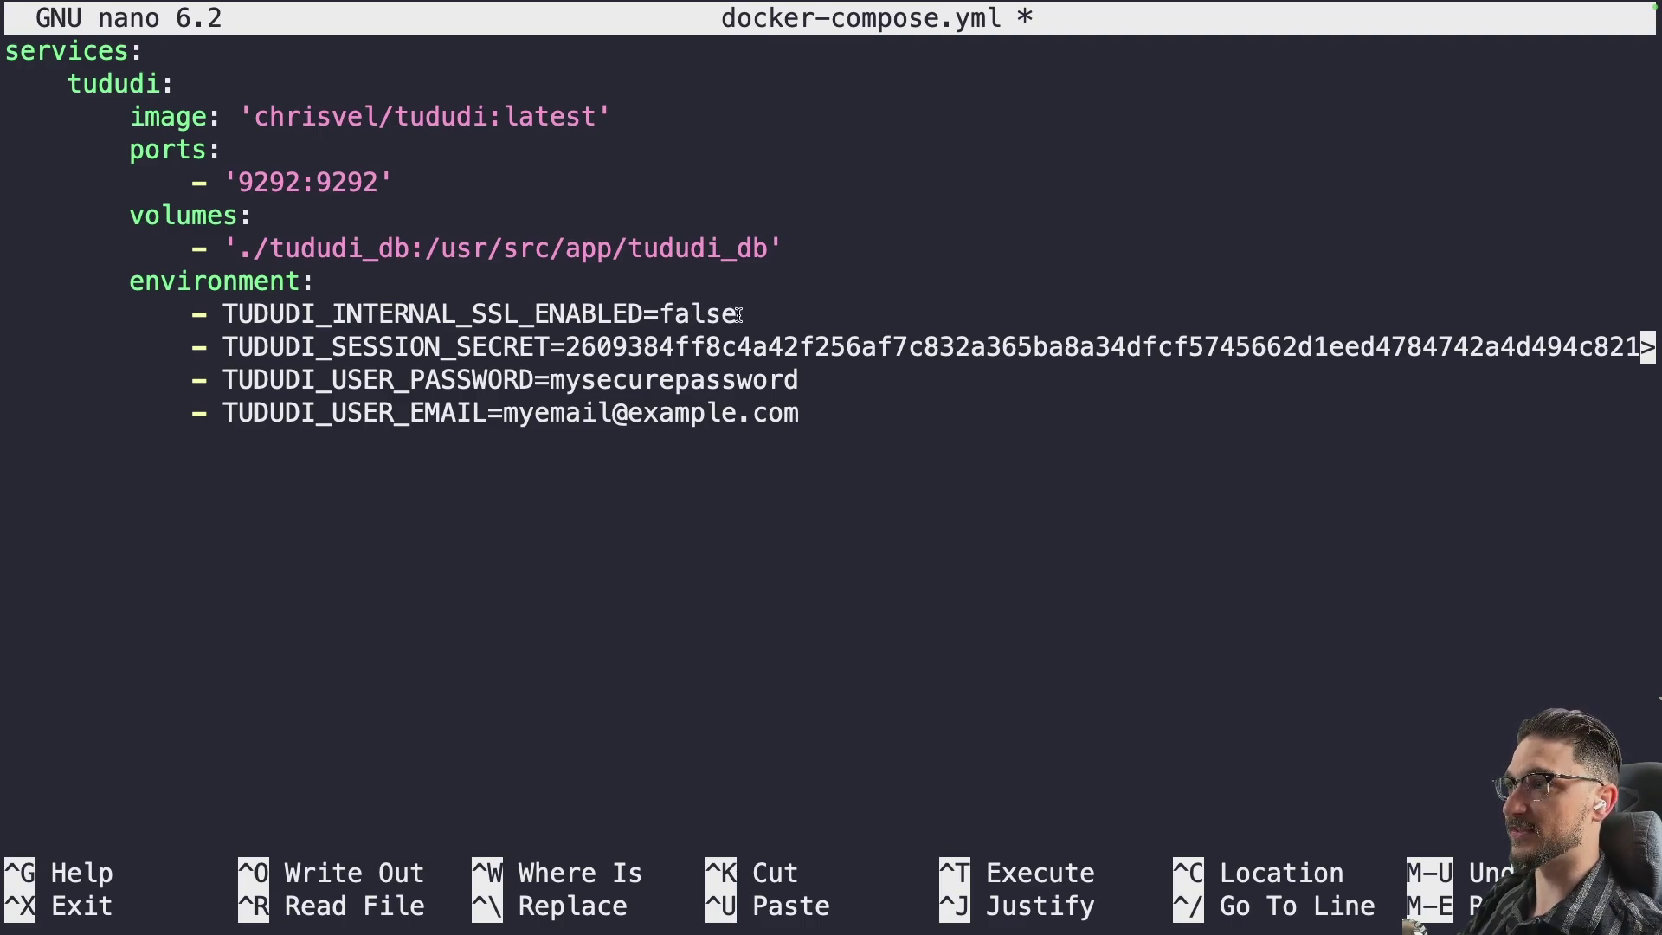
pyautogui.moveTo(738, 313); pyautogui.dragTo(659, 313)
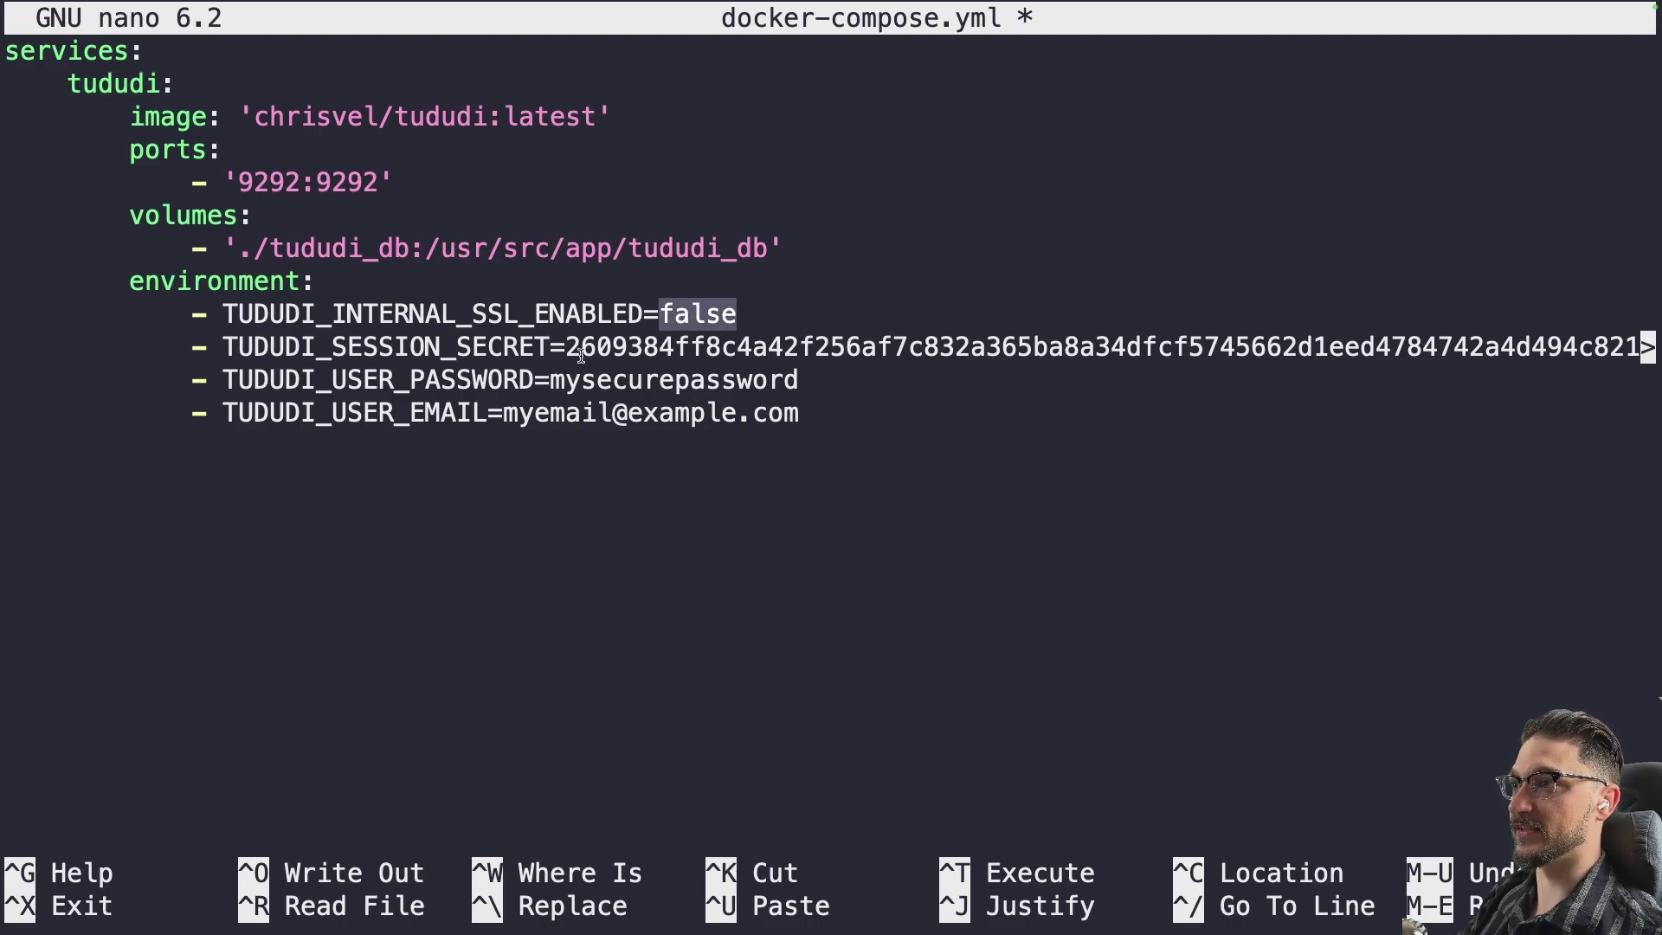
pyautogui.click(530, 341)
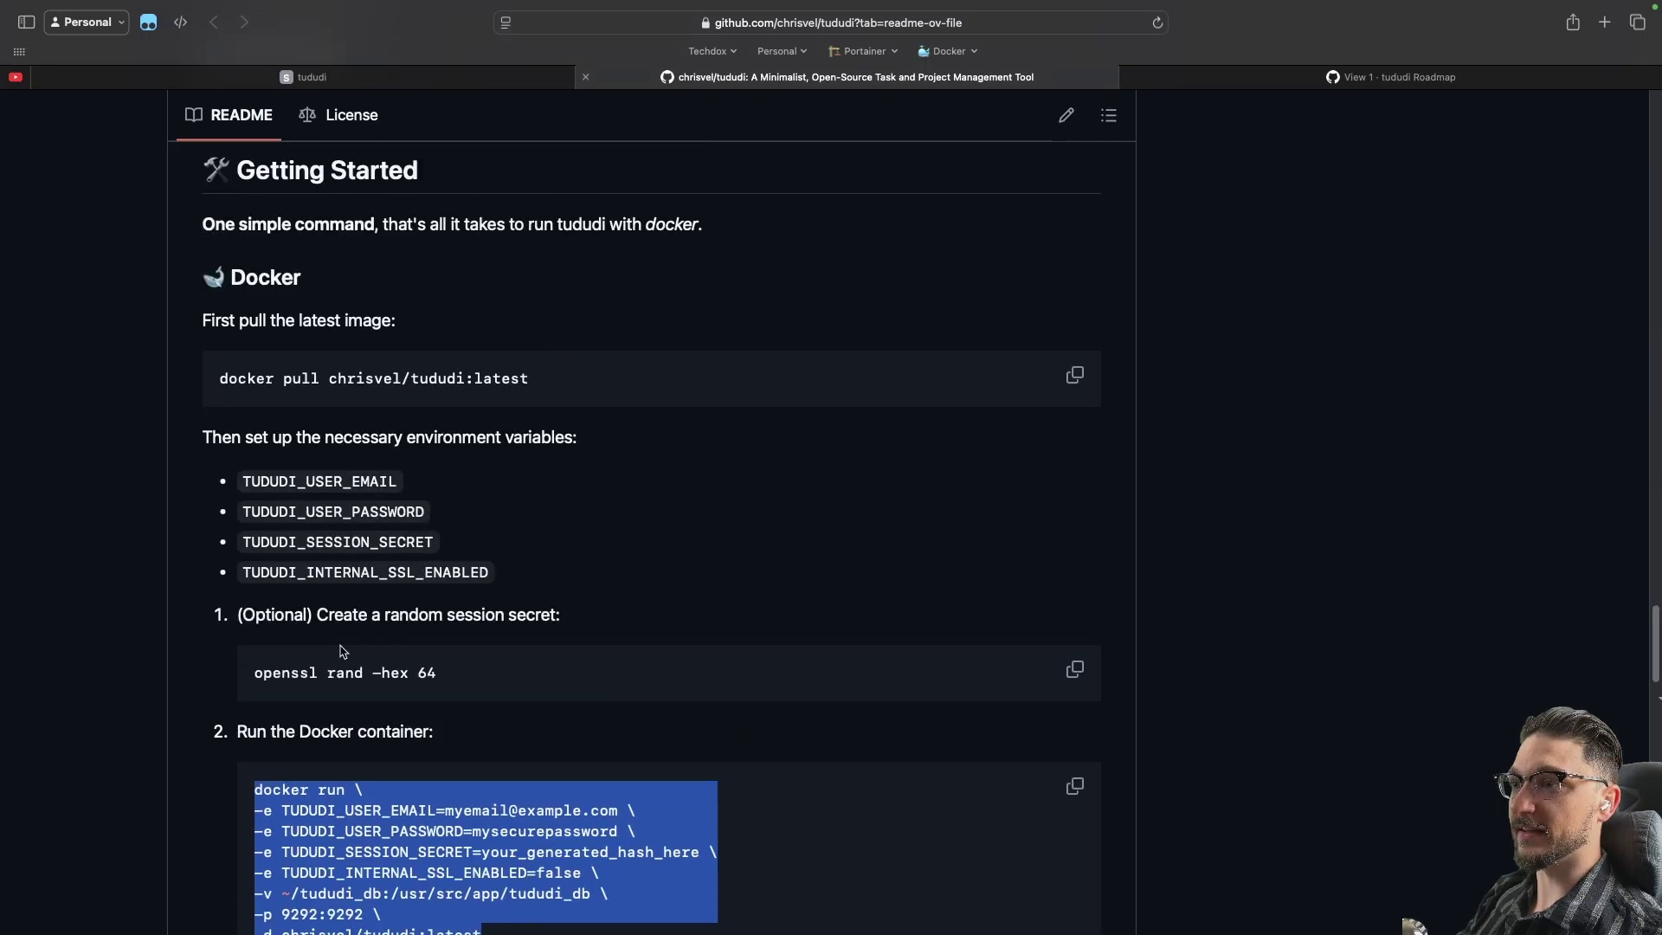
# Select the openssl rand -hex 64 secret command in GitHub's README.
pyautogui.click(342, 651)
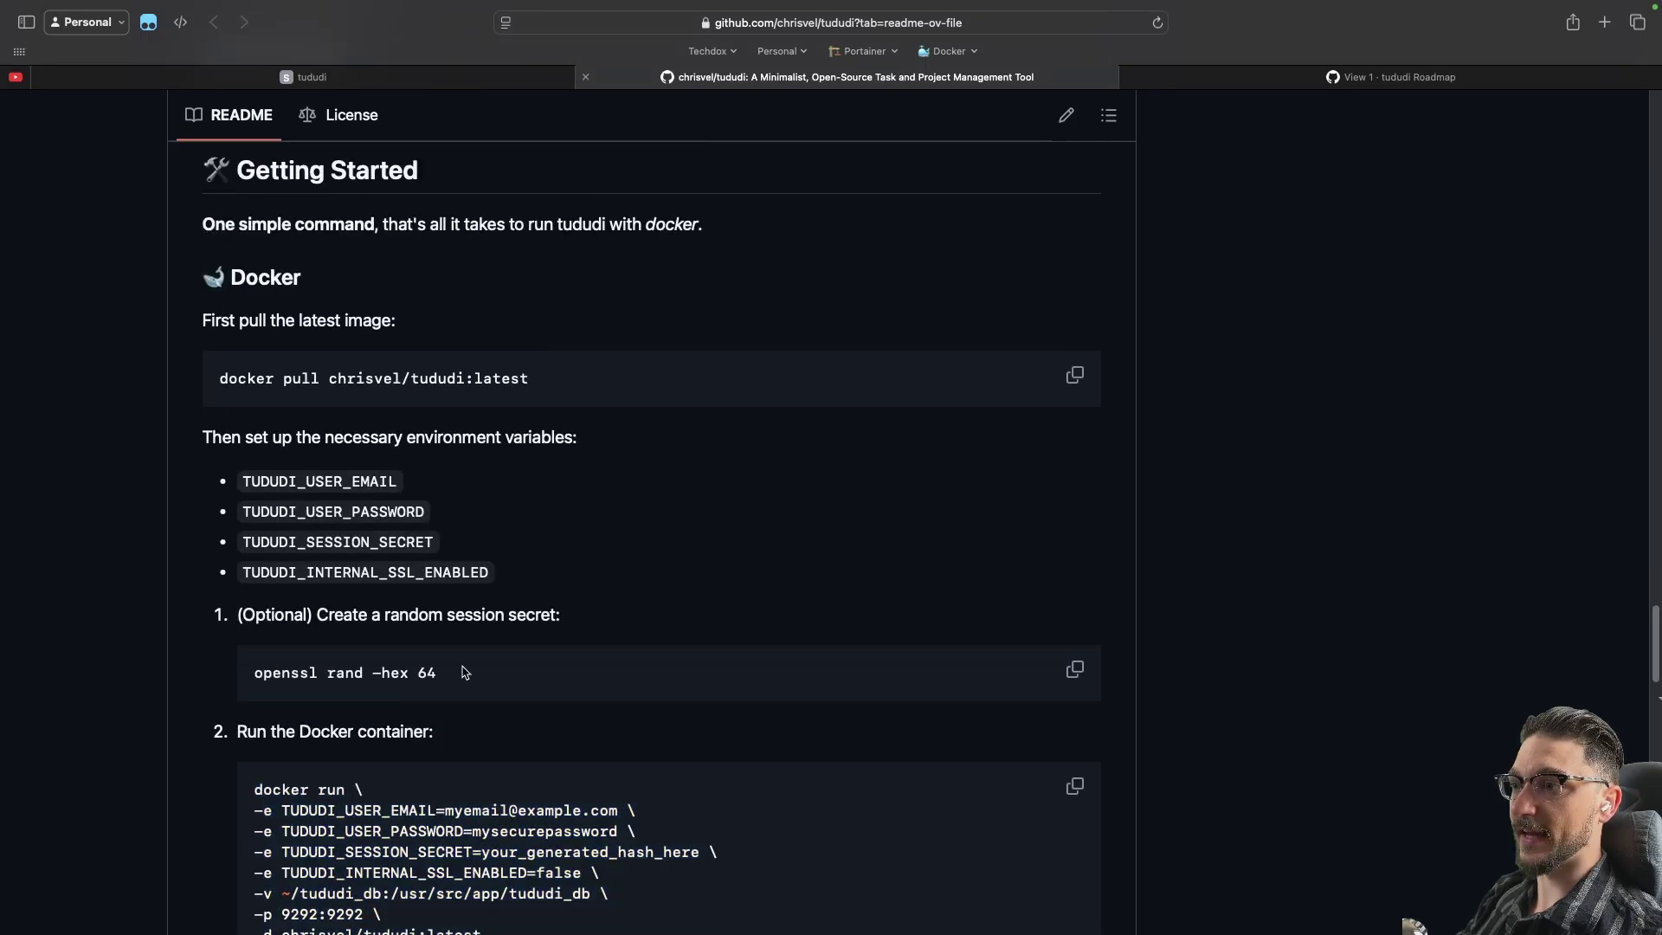
pyautogui.scroll(-1, 456, 674)
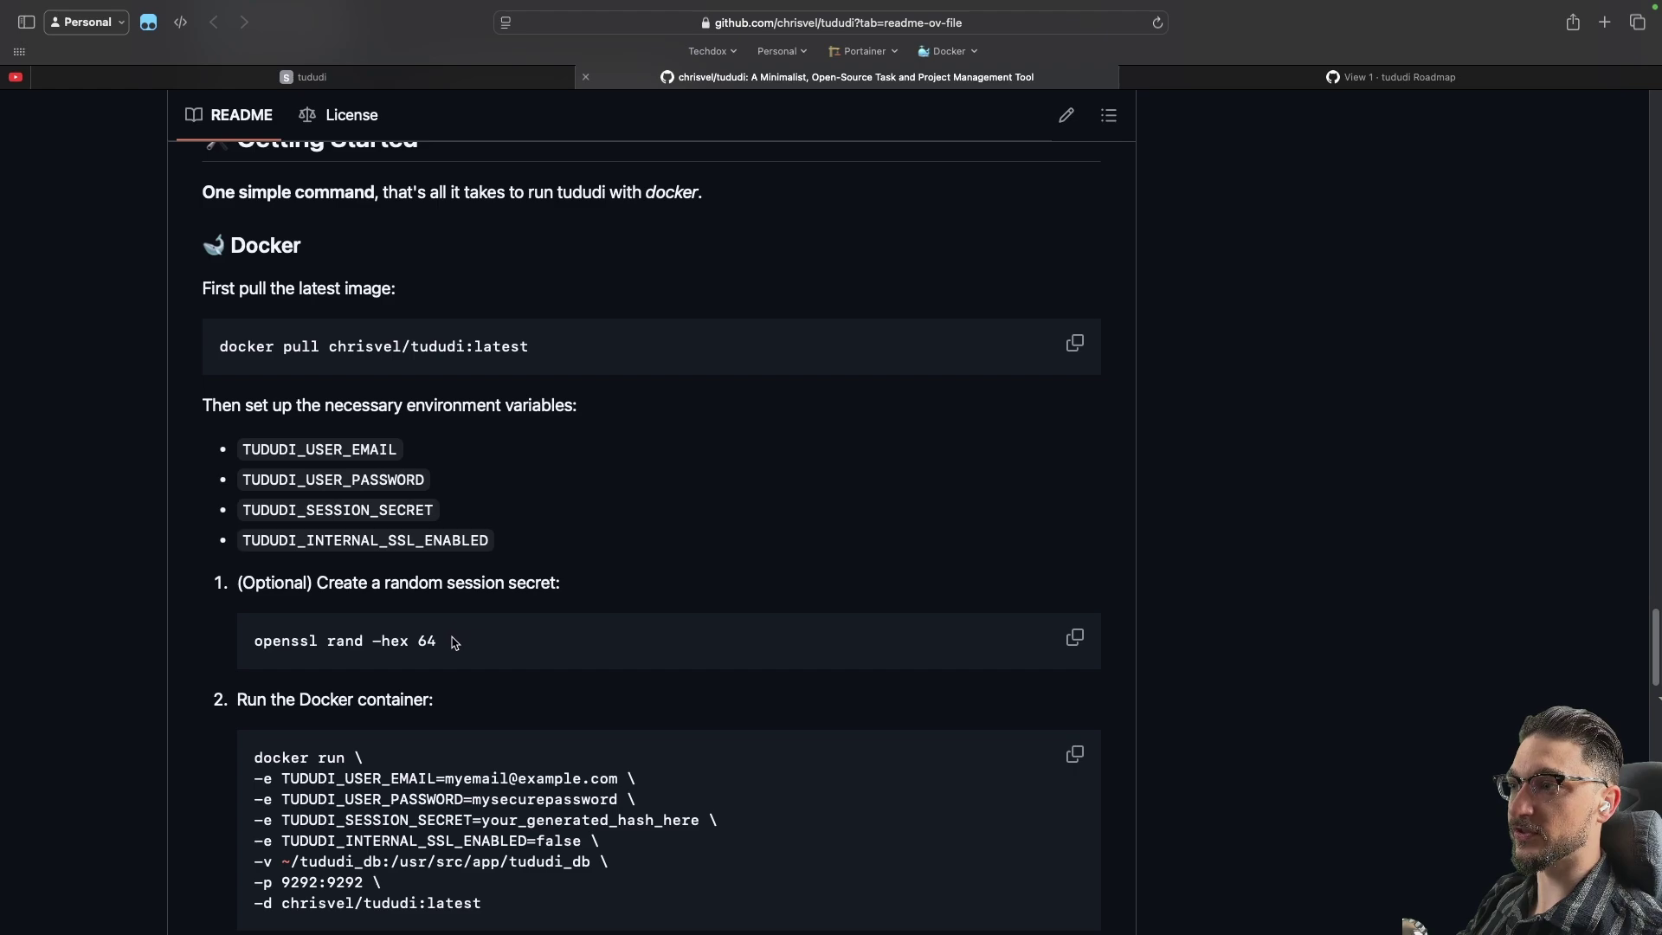
pyautogui.tripleClick(449, 648)
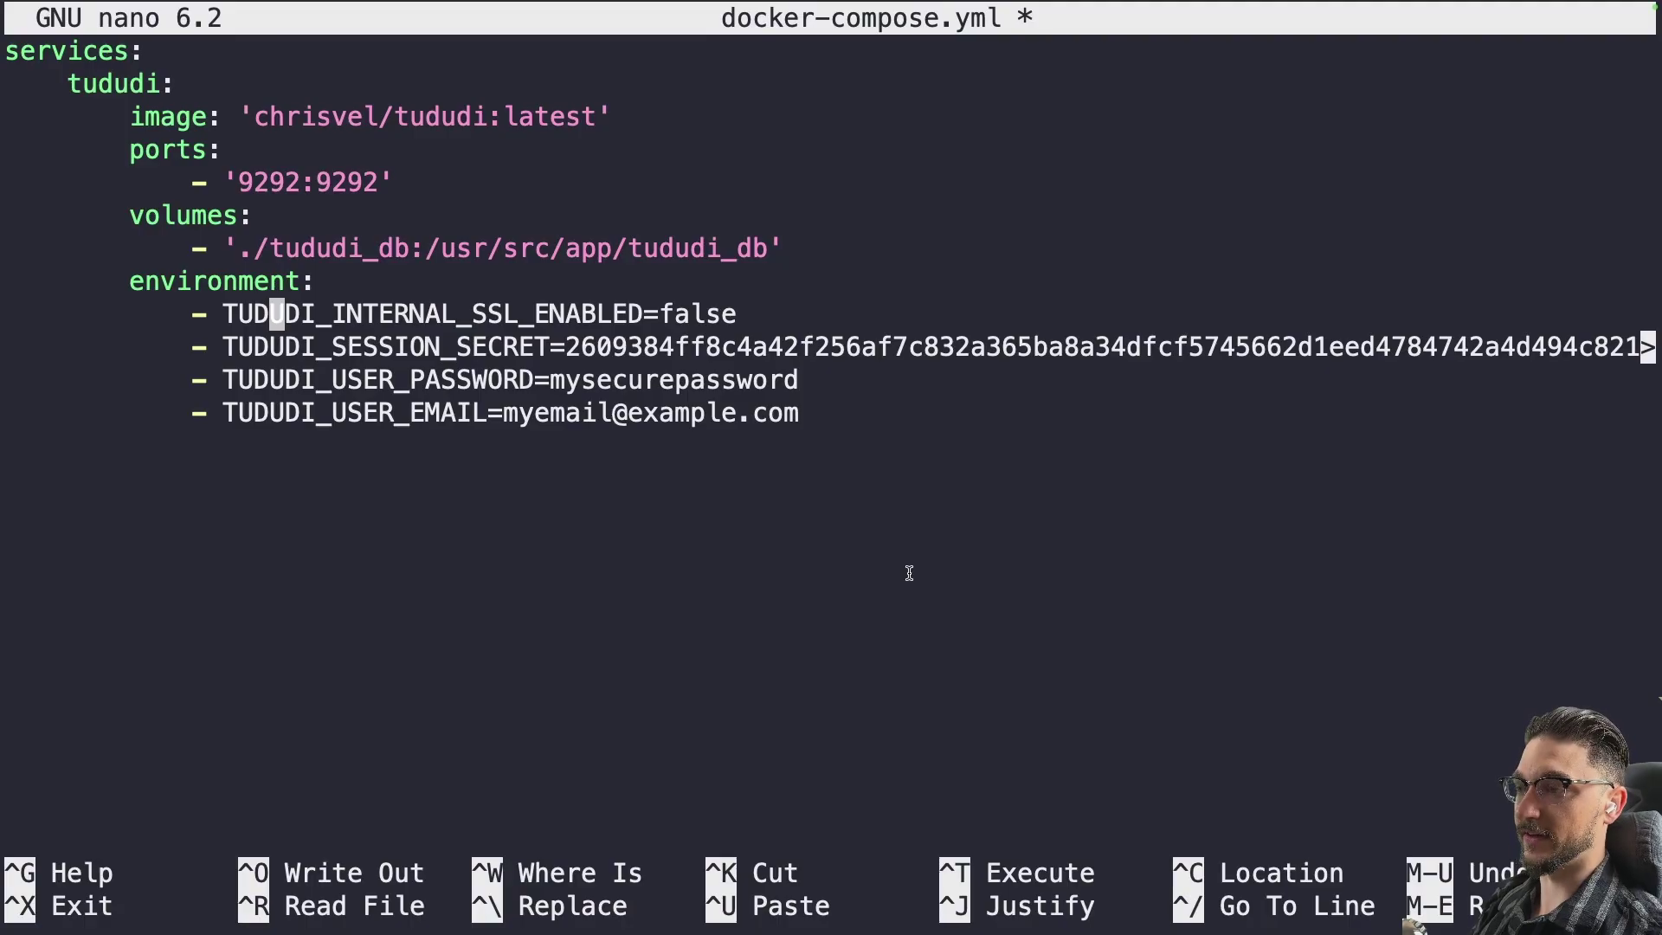
# Save and close docker-compose.yml, then generate a random hex secret with openssl rand -hex 64.
pyautogui.hotkey('ctrl', 'o')
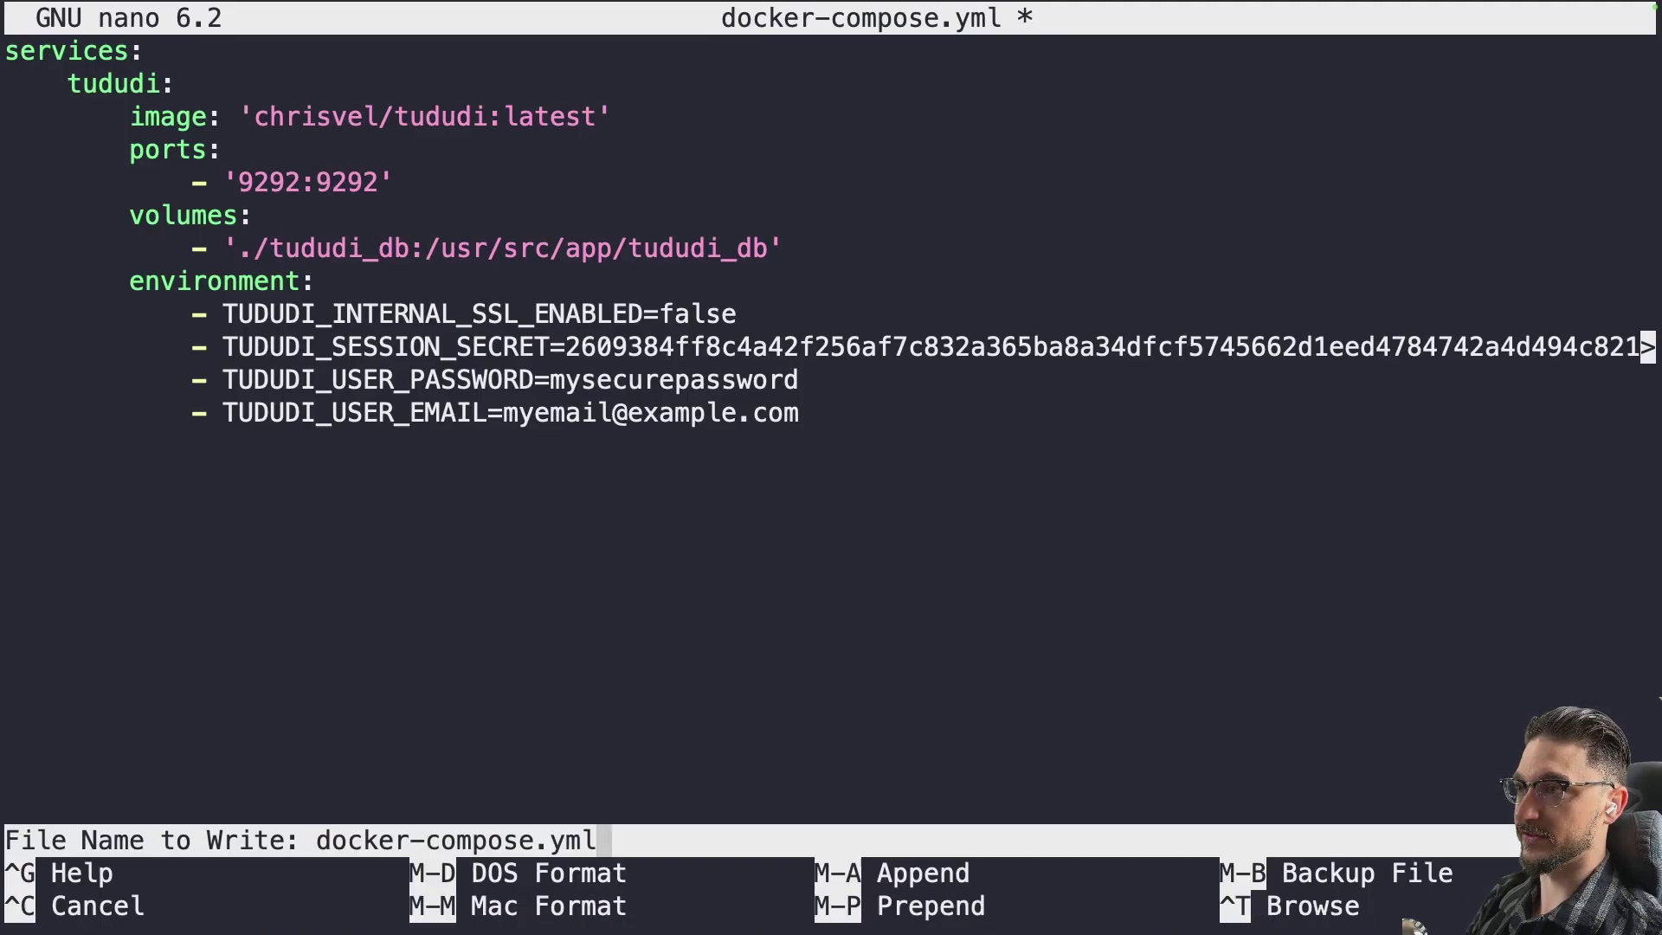
pyautogui.press('Return')
pyautogui.hotkey('ctrl', 'x')
pyautogui.press('super+v')
pyautogui.press('Return')
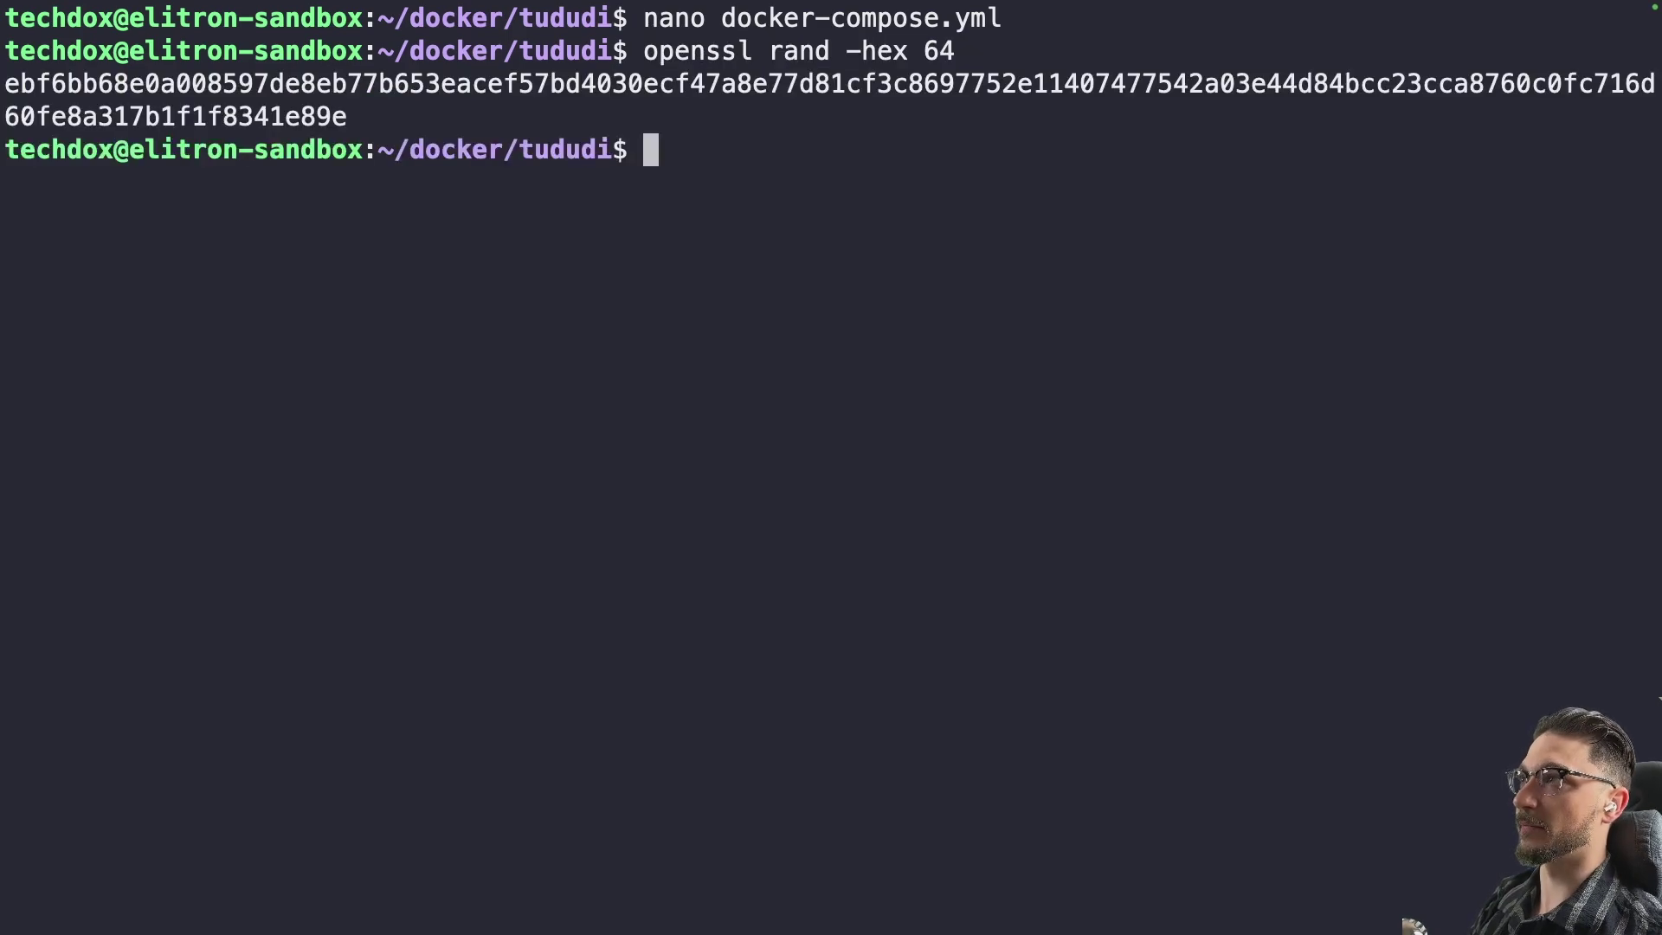
pyautogui.doubleClick(341, 118)
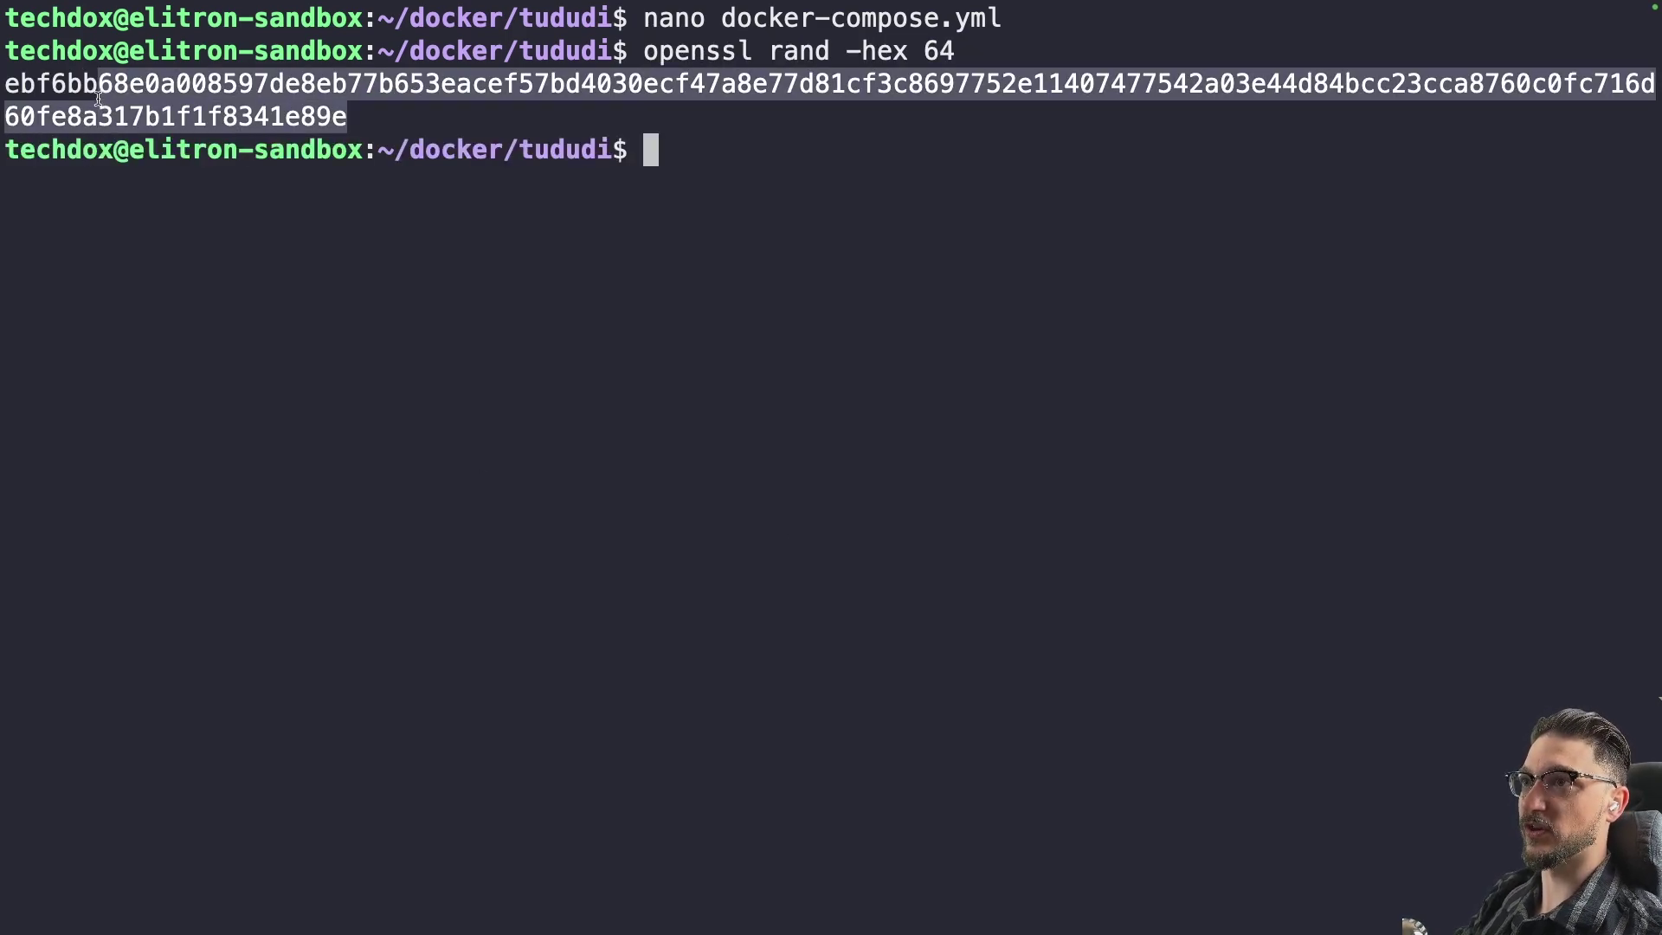
pyautogui.click(771, 237)
# Reopen docker-compose.yml in nano and locate the hex SESSION_SECRET value.
pyautogui.press('Up')
pyautogui.press('Up')
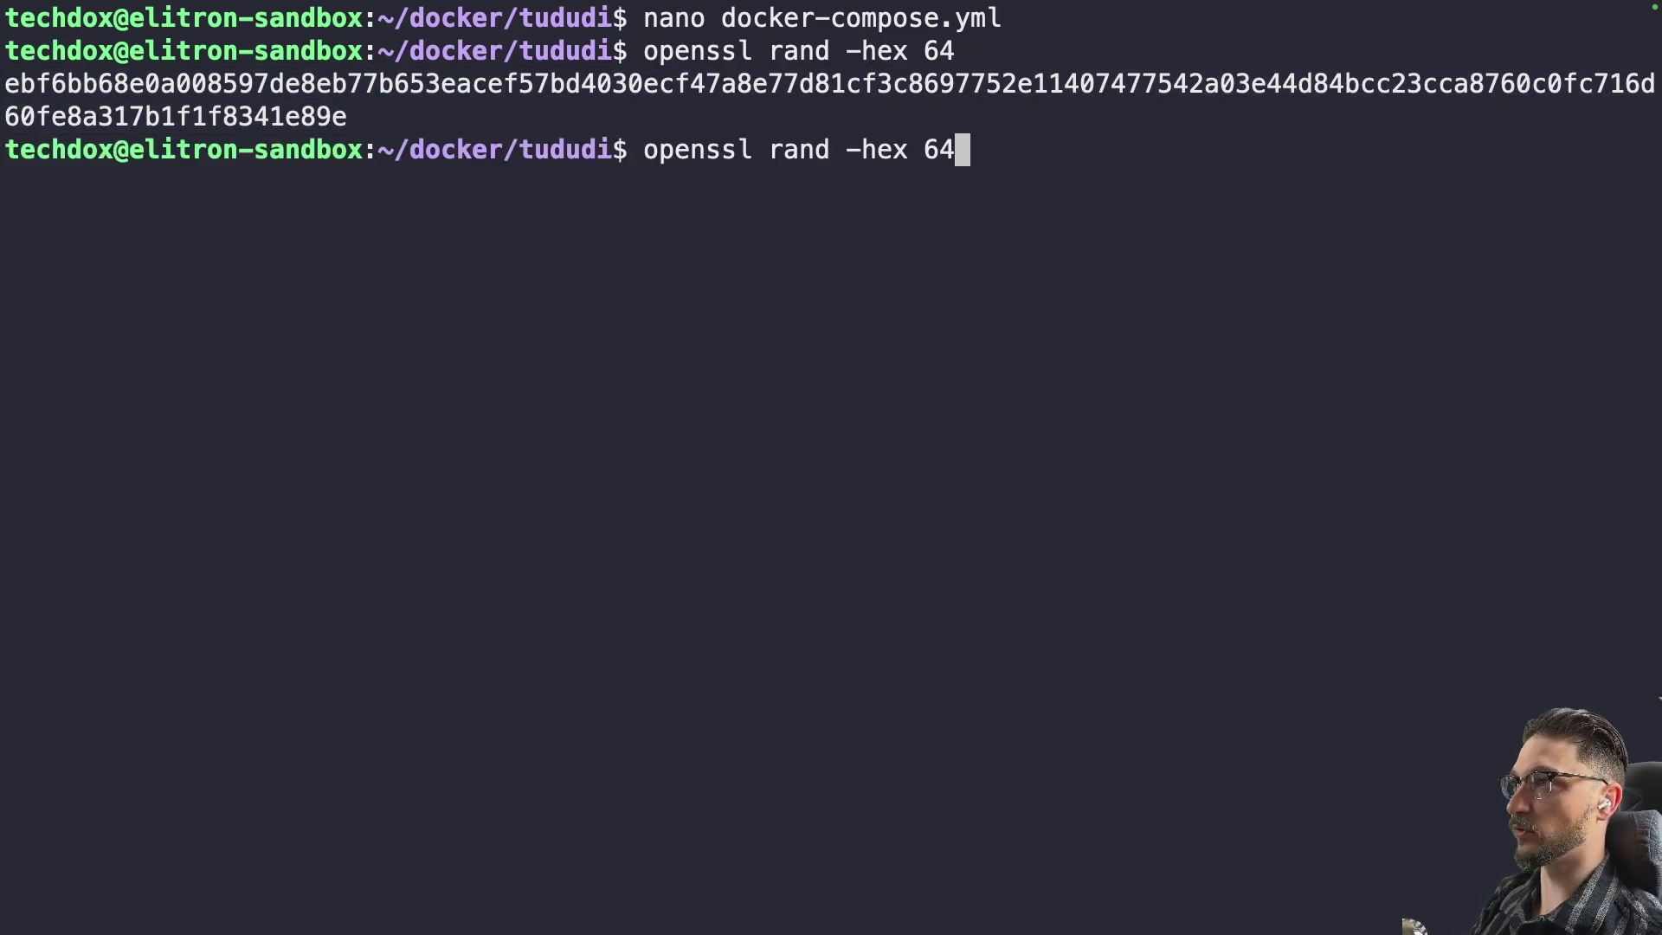
pyautogui.press('Return')
pyautogui.press('Down')
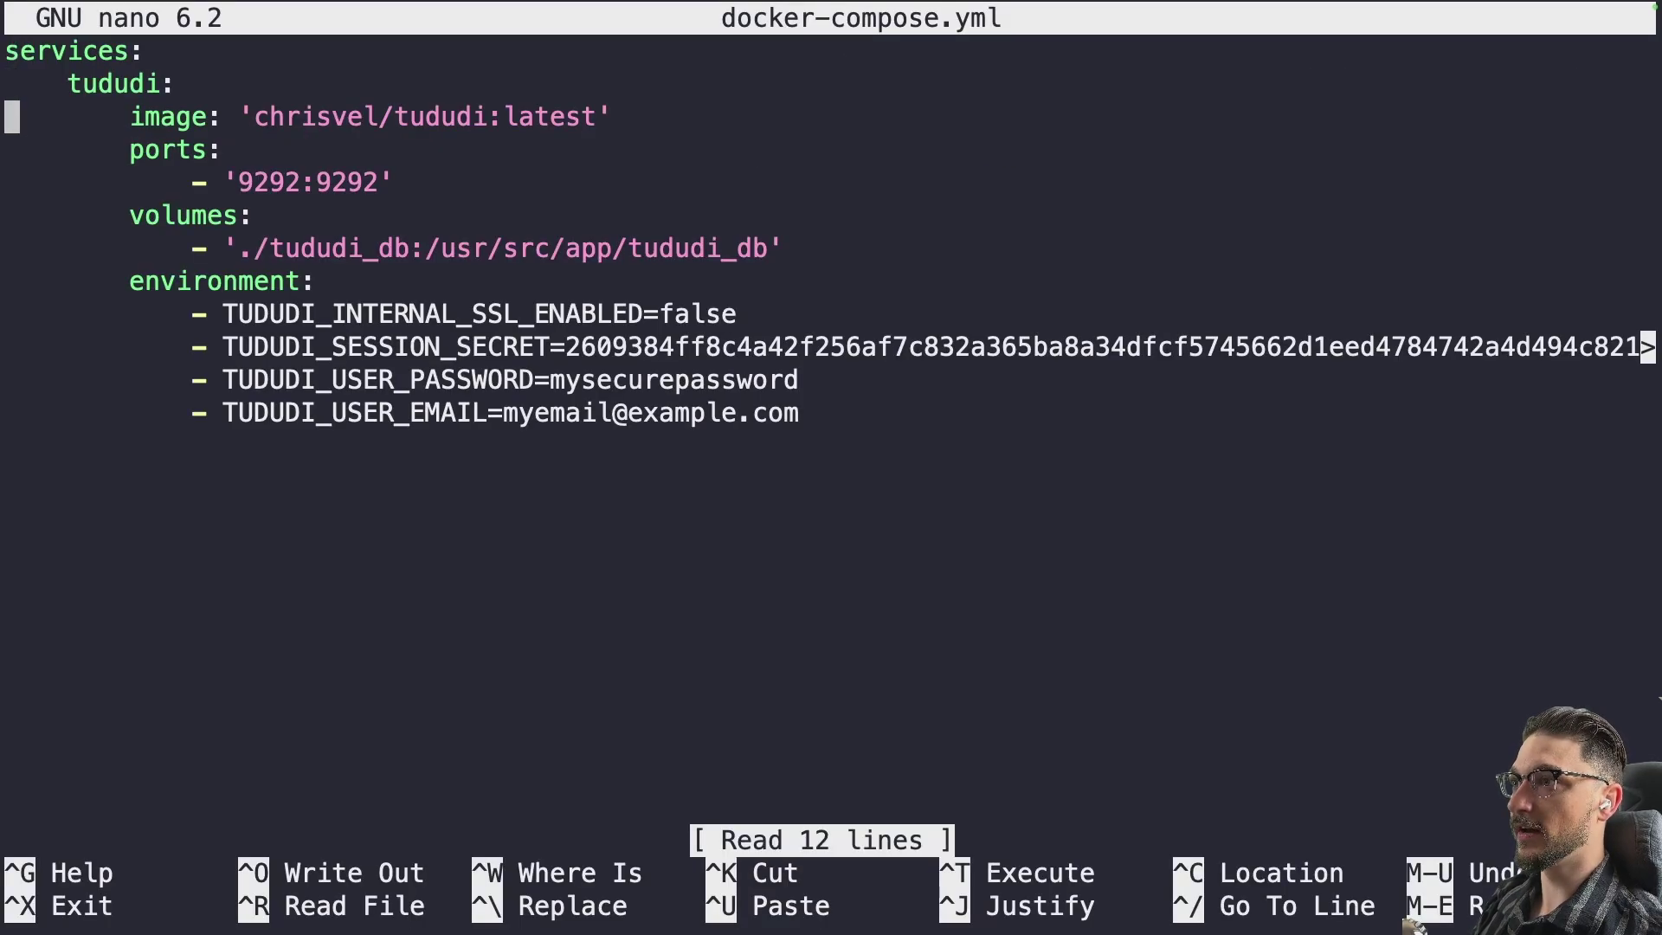
pyautogui.doubleClick(682, 353)
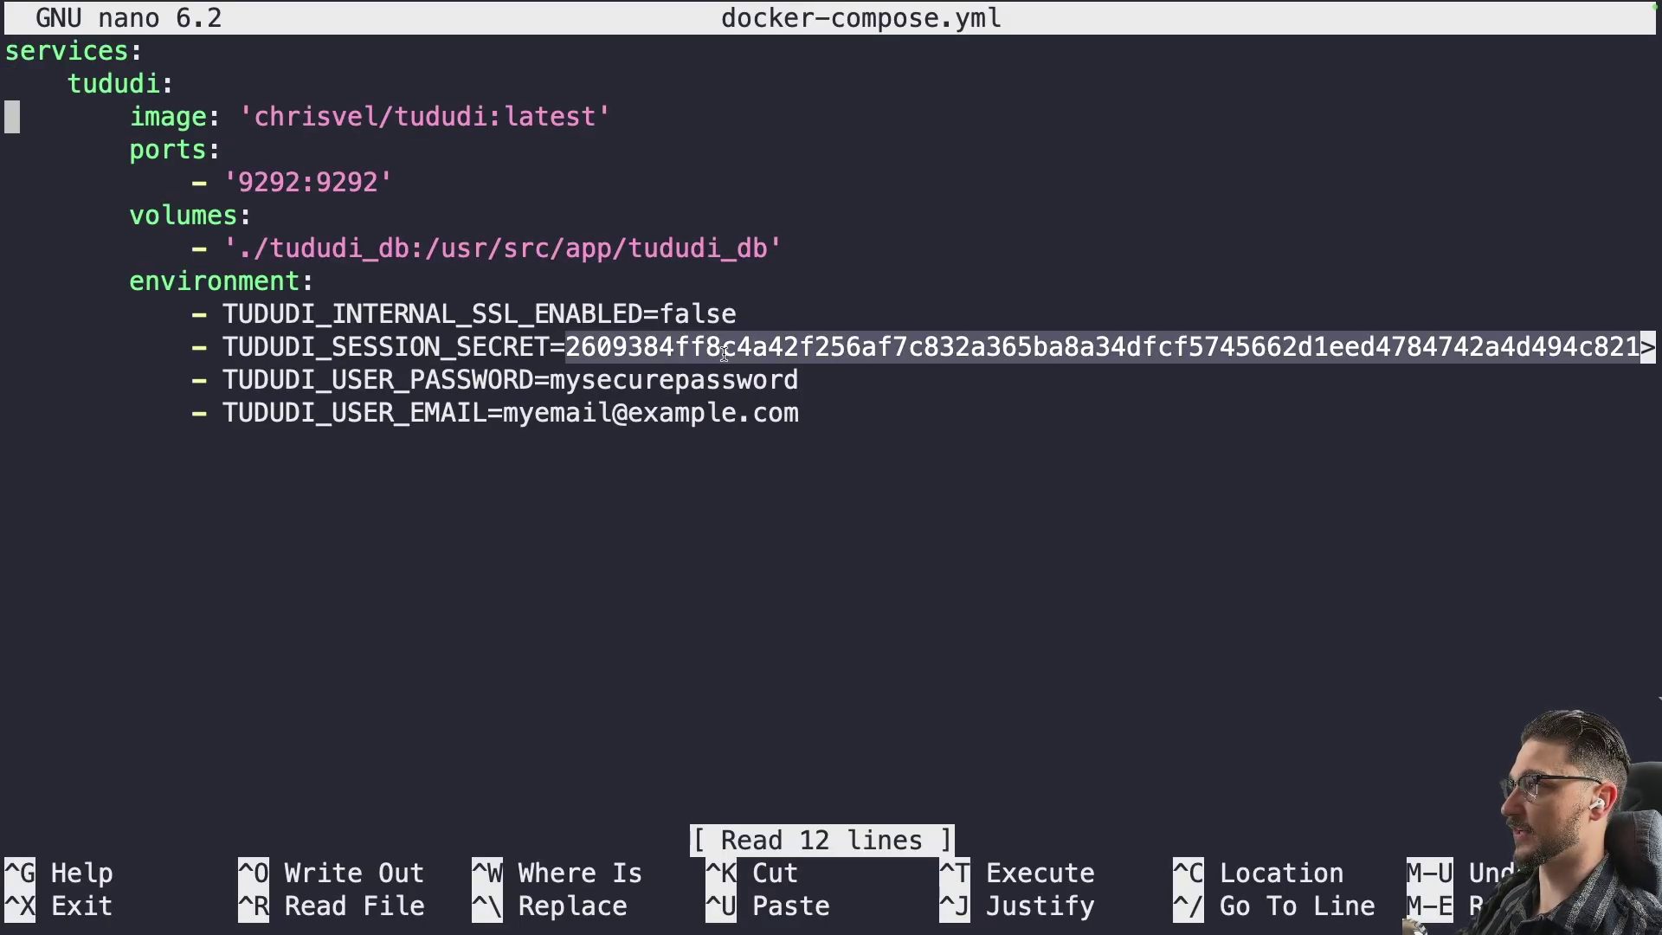
pyautogui.press('Down')
pyautogui.press('Down')
pyautogui.press('Down')
pyautogui.press('Down')
pyautogui.press('Down')
pyautogui.press('Down')
pyautogui.press('Down')
pyautogui.press('Down')
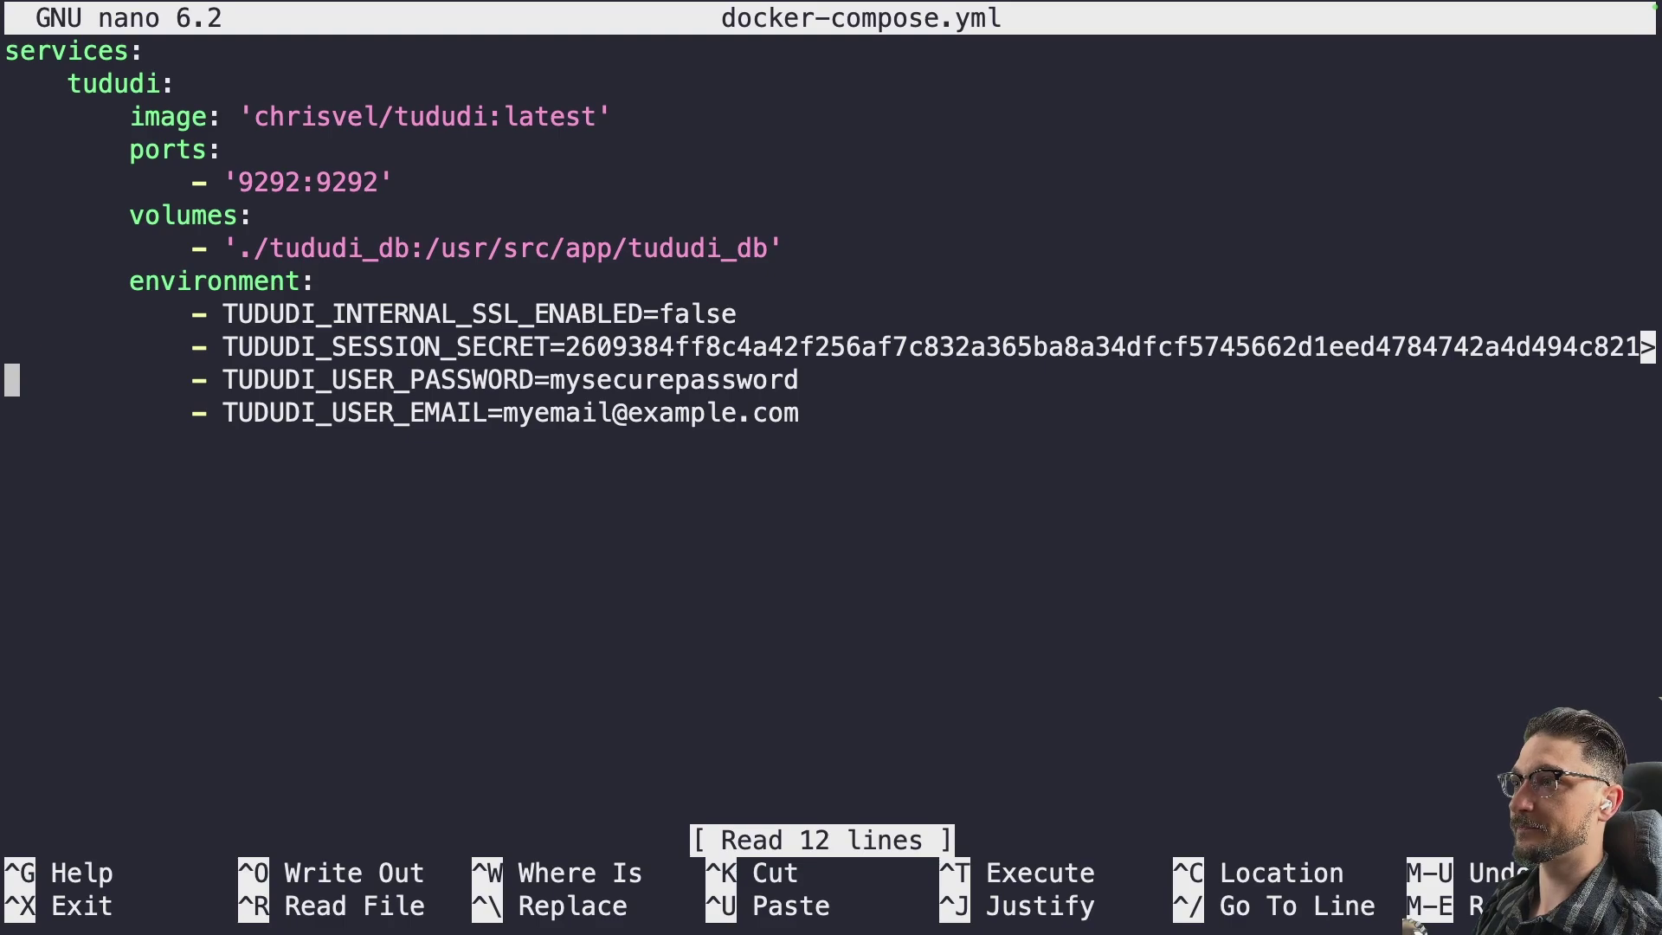
pyautogui.press('Up')
pyautogui.press('Right')
pyautogui.press('Right')
pyautogui.press('Right')
pyautogui.press('Right')
pyautogui.press('Right')
pyautogui.press('Right')
pyautogui.press('Right')
pyautogui.press('Right')
pyautogui.press('Right')
pyautogui.press('Right')
pyautogui.press('Right')
pyautogui.press('Right')
pyautogui.press('Right')
pyautogui.press('Right')
pyautogui.press('Right')
pyautogui.press('Right')
pyautogui.press('Right')
pyautogui.press('Right')
pyautogui.press('Right')
pyautogui.press('Right')
pyautogui.press('Right')
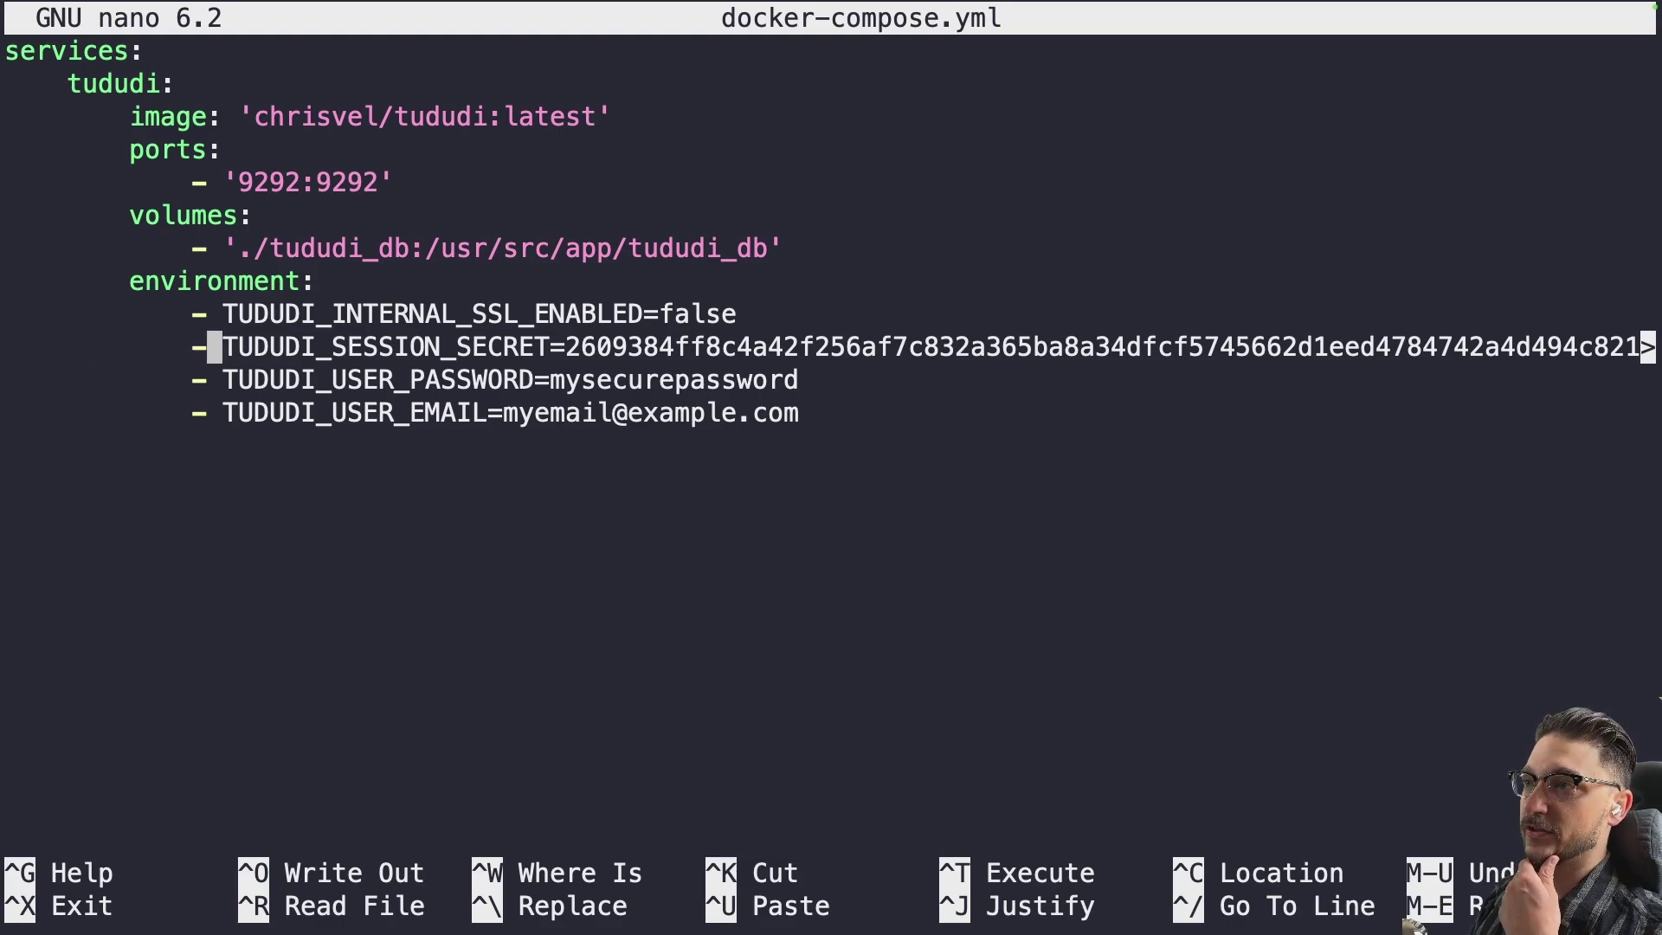
# Review the password and email environment values in the compose file.
pyautogui.press('Right')
pyautogui.press('Right')
pyautogui.press('Right')
pyautogui.press('Right')
pyautogui.press('Right')
pyautogui.press('Right')
pyautogui.press('Right')
pyautogui.press('Right')
pyautogui.press('Right')
pyautogui.press('Right')
pyautogui.press('Down')
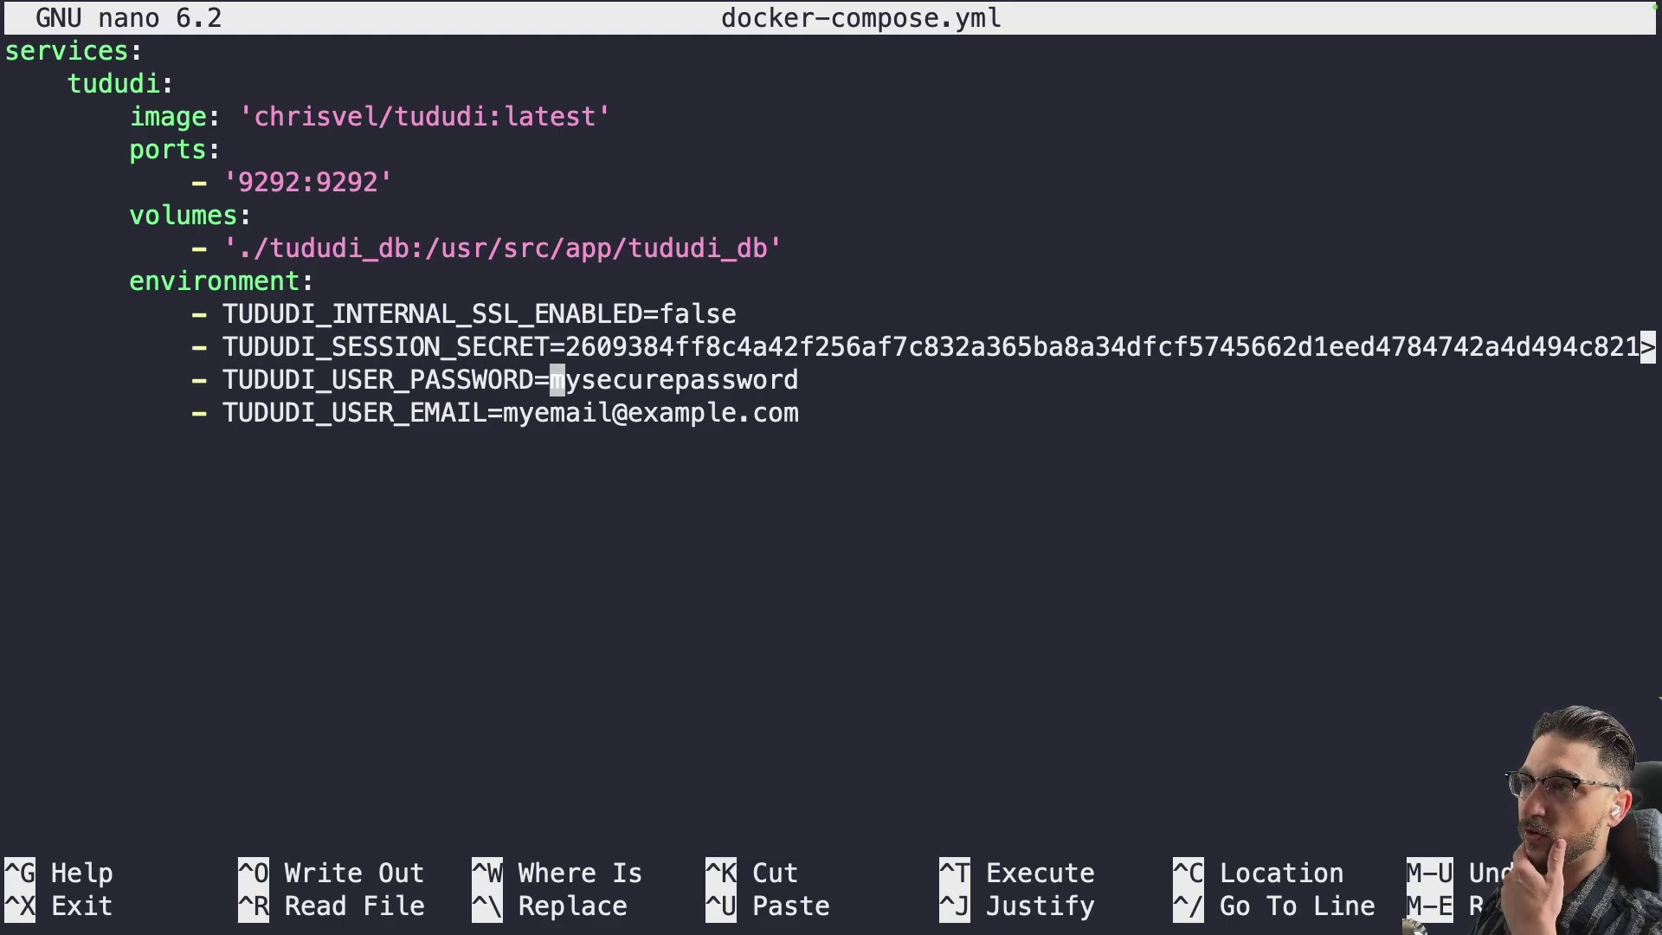
pyautogui.press('Right')
pyautogui.press('Right')
pyautogui.press('Right')
pyautogui.press('Right')
pyautogui.press('Right')
pyautogui.press('Right')
pyautogui.press('Right')
pyautogui.press('Right')
pyautogui.press('Right')
pyautogui.press('Right')
pyautogui.press('Down')
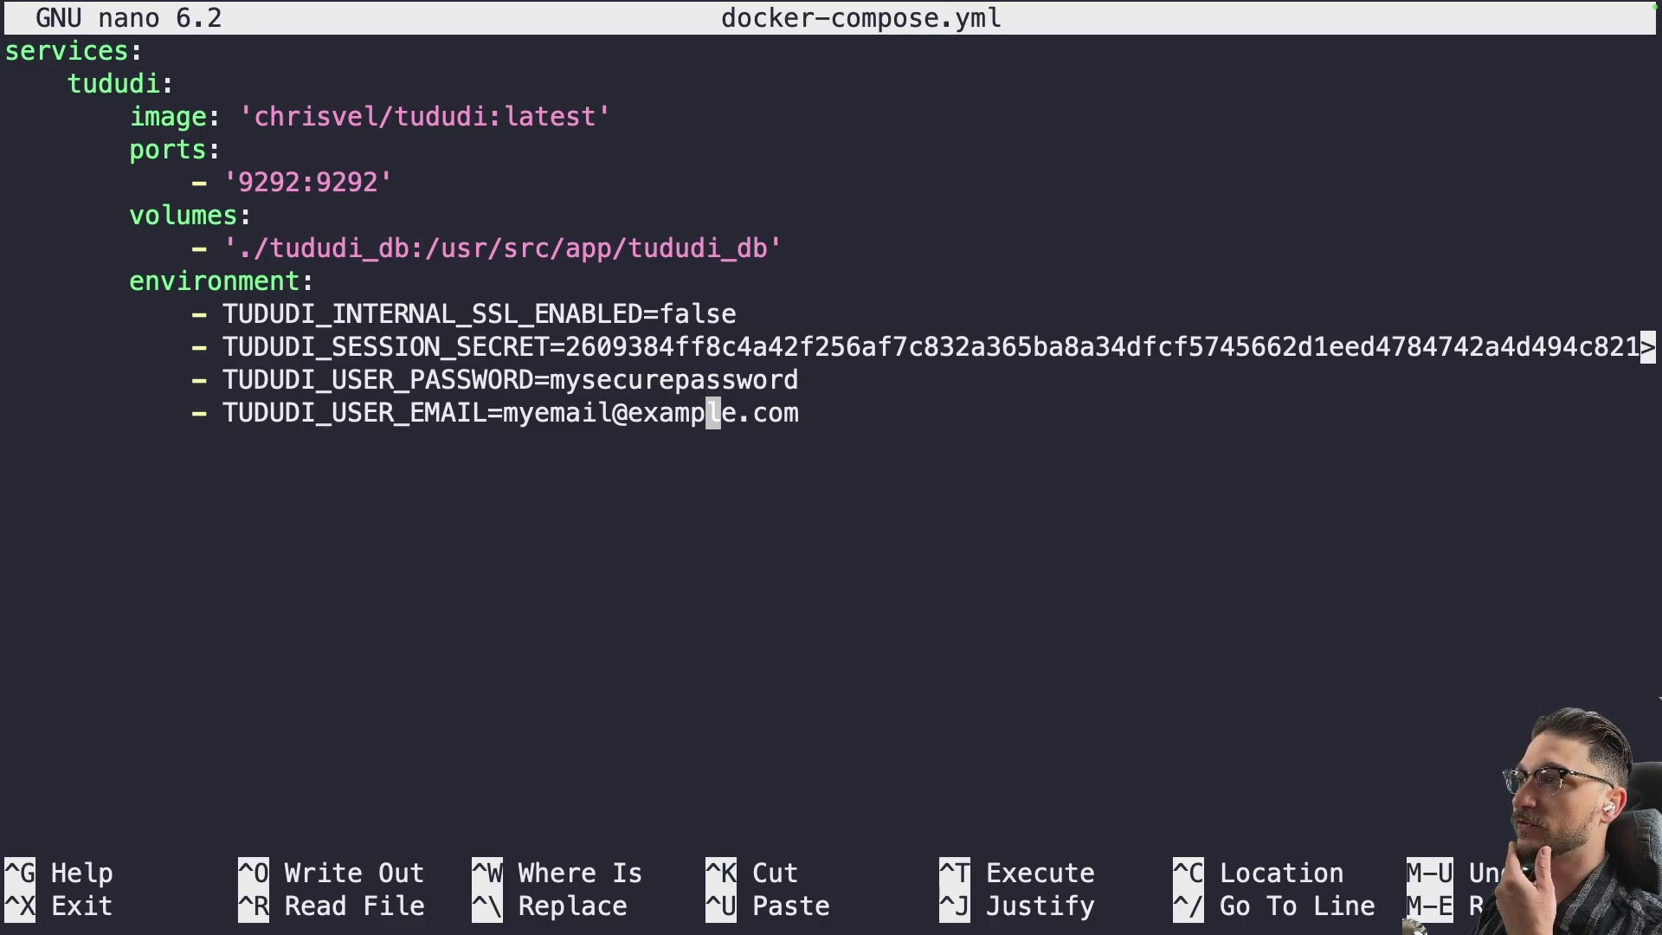
pyautogui.press('Up')
pyautogui.press('Right')
pyautogui.press('Right')
pyautogui.press('Right')
pyautogui.press('Right')
pyautogui.press('Right')
pyautogui.press('Right')
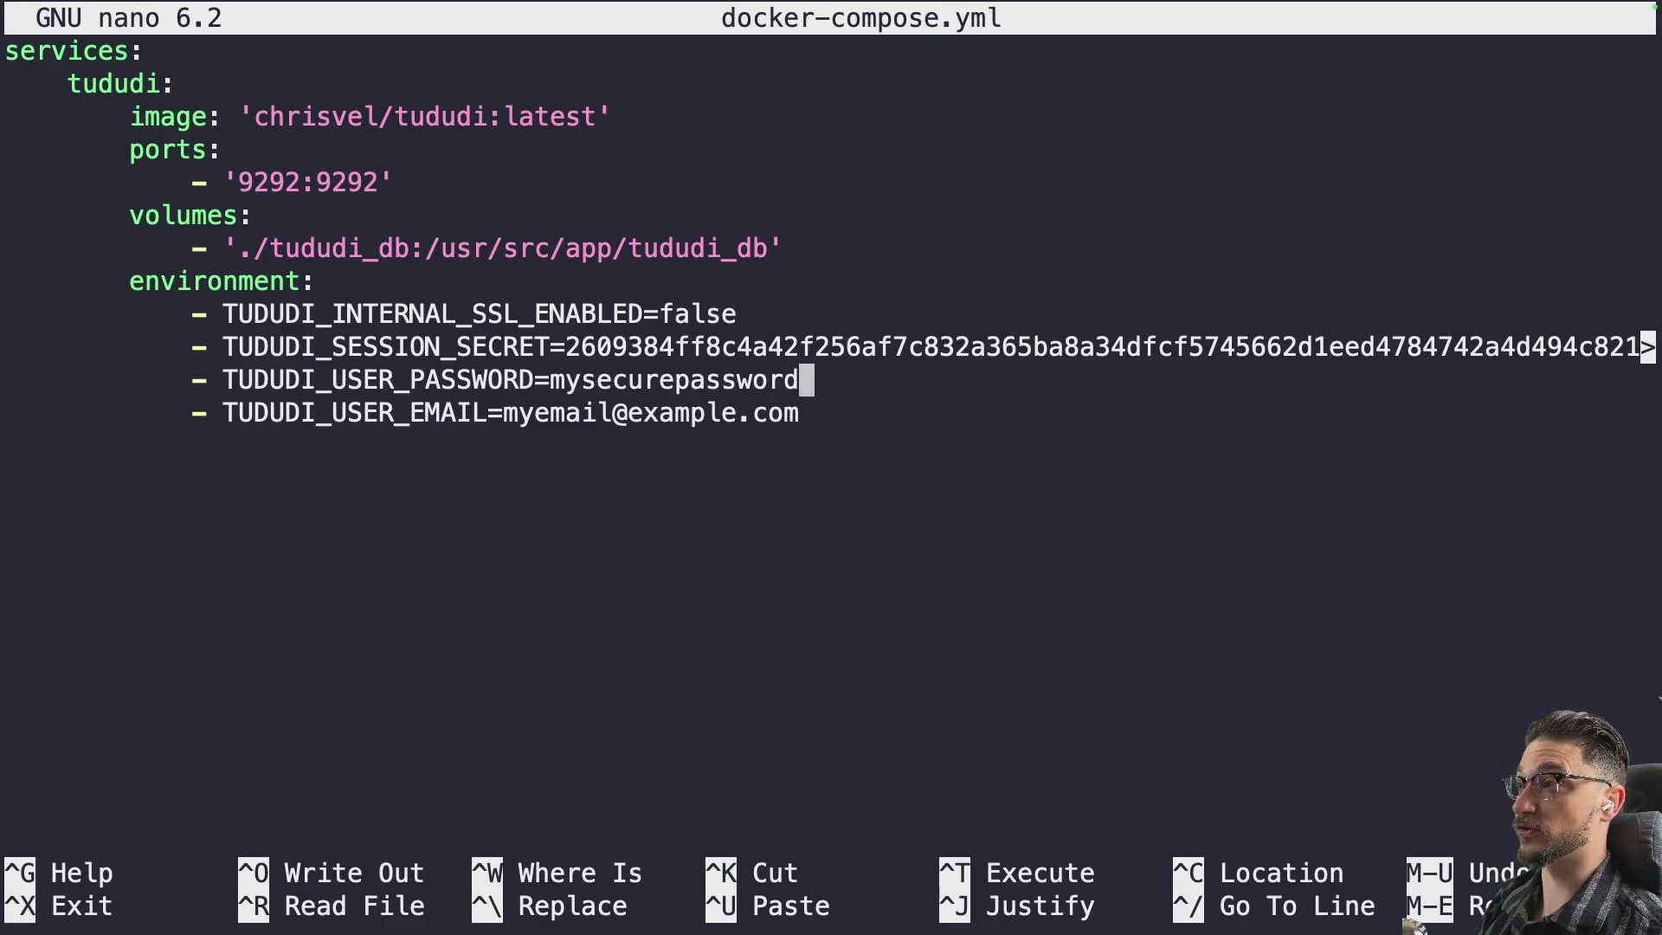
pyautogui.press('Down')
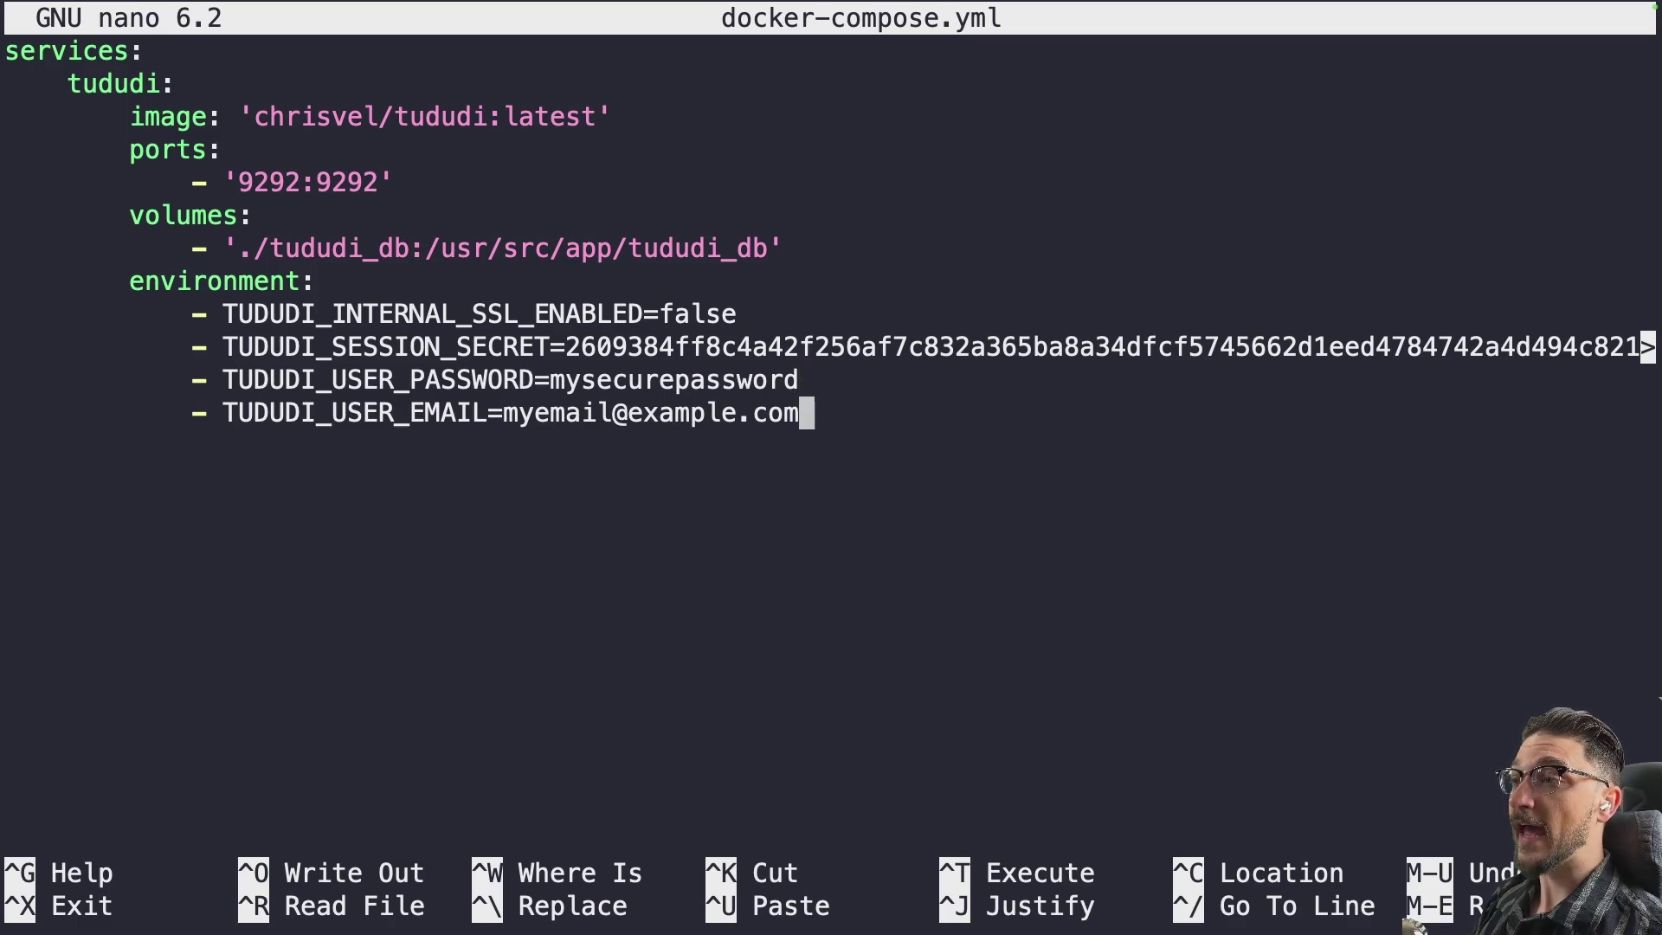
pyautogui.press('Left')
pyautogui.press('Left')
pyautogui.press('Right')
pyautogui.press('Right')
pyautogui.press('Left')
pyautogui.press('Left')
pyautogui.press('Left')
pyautogui.press('Left')
pyautogui.press('Left')
pyautogui.press('Left')
pyautogui.press('Left')
pyautogui.press('Left')
pyautogui.press('Left')
pyautogui.press('Left')
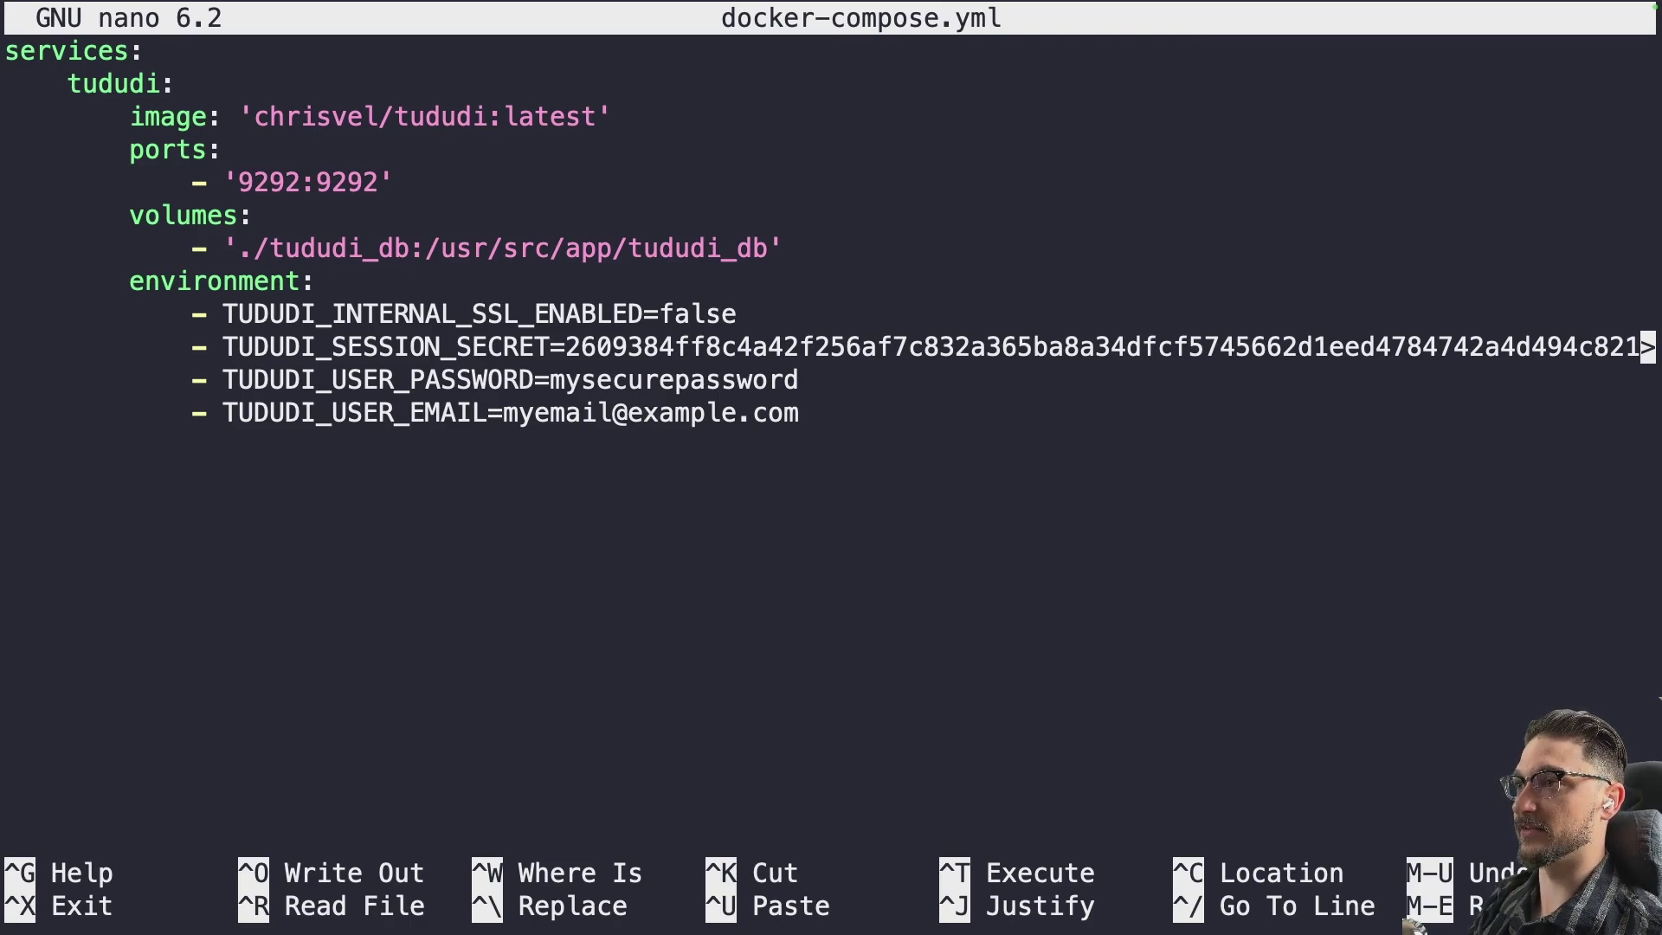
# Select the tududi_db folder name from the volume line and begin saving the file.
pyautogui.doubleClick(381, 249)
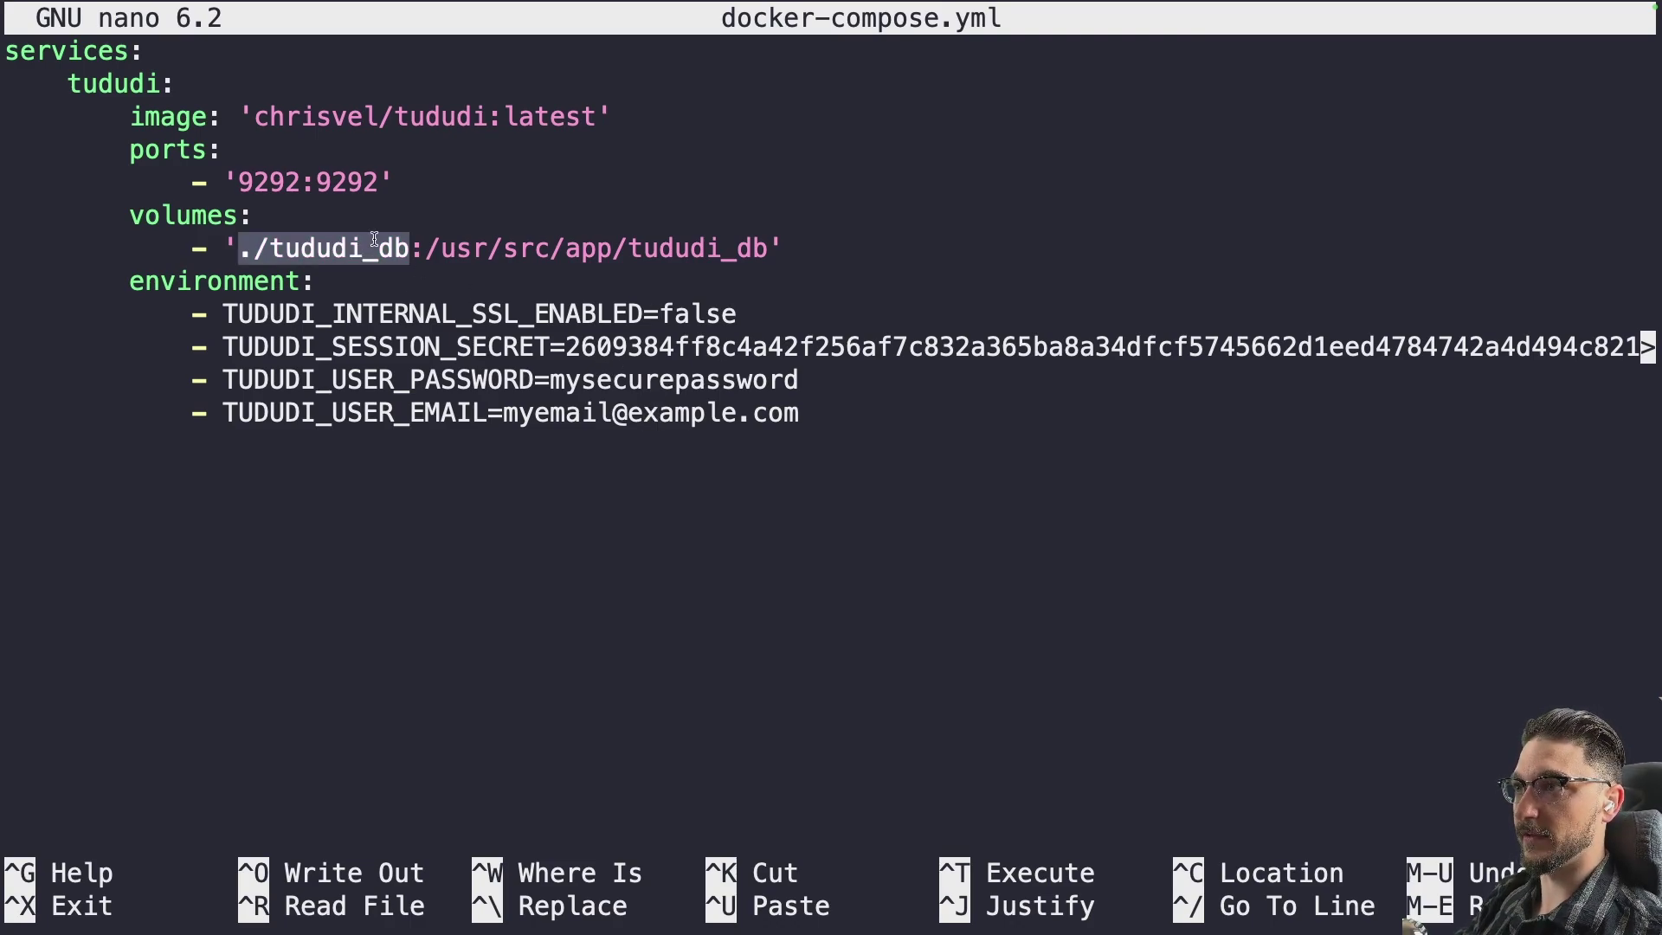
pyautogui.moveTo(413, 247); pyautogui.dragTo(266, 253)
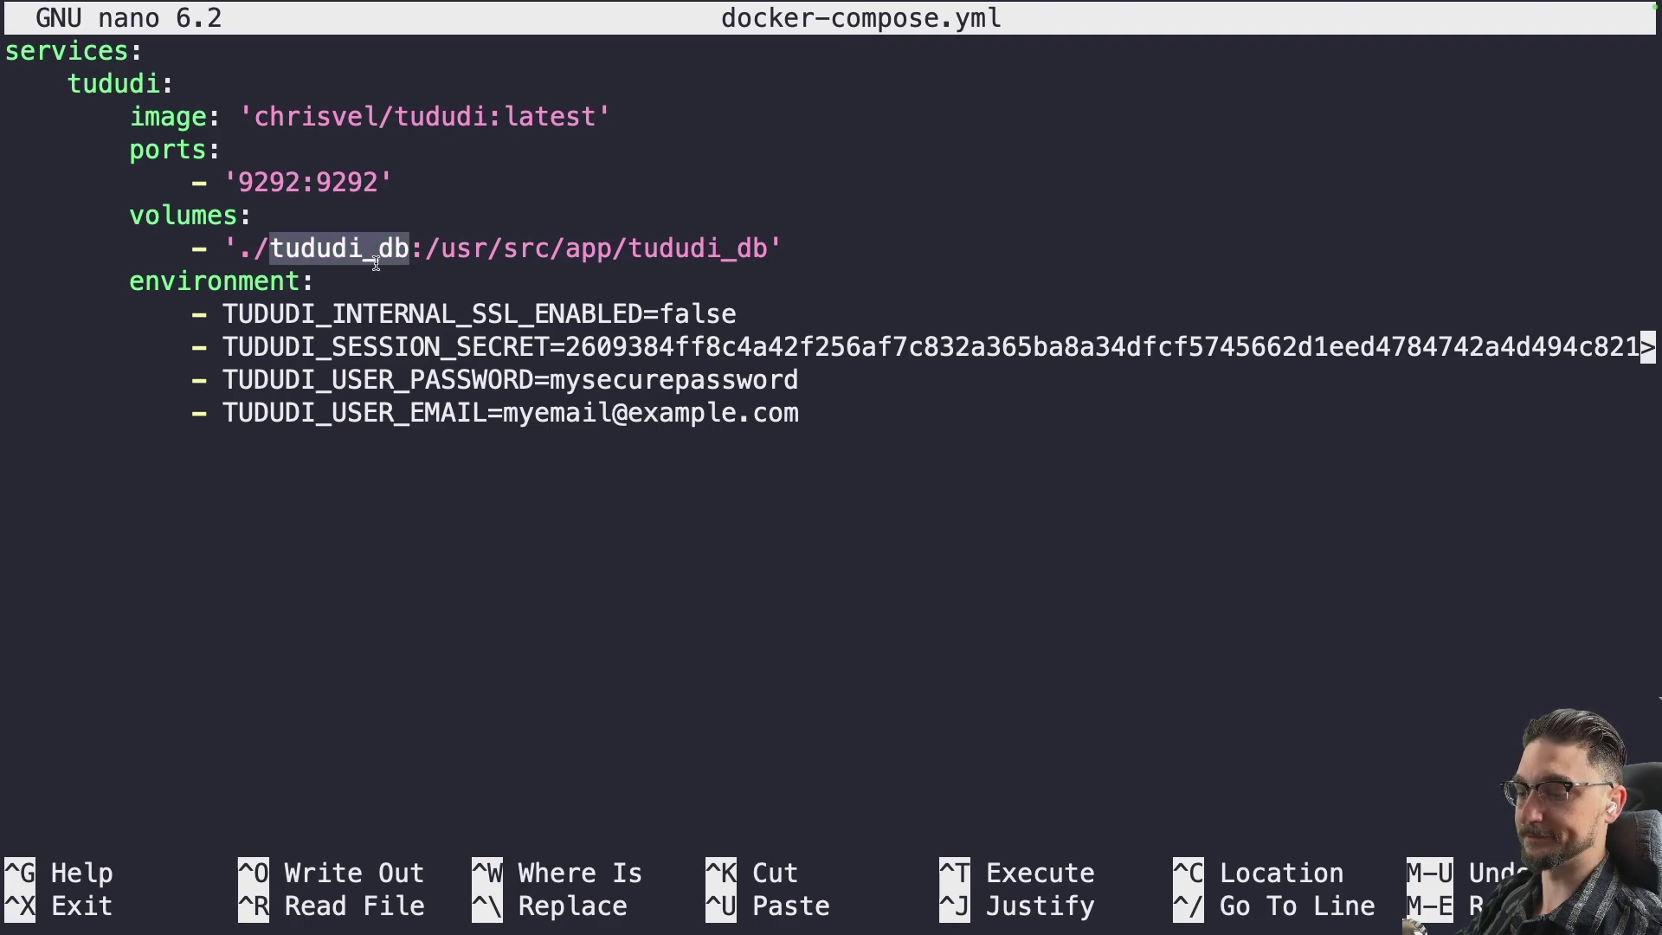
pyautogui.hotkey('ctrl', 'o')
# Finish saving, exit nano, and create the tududi_db folder with mkdir.
pyautogui.press('Return')
pyautogui.hotkey('ctrl', 'x')
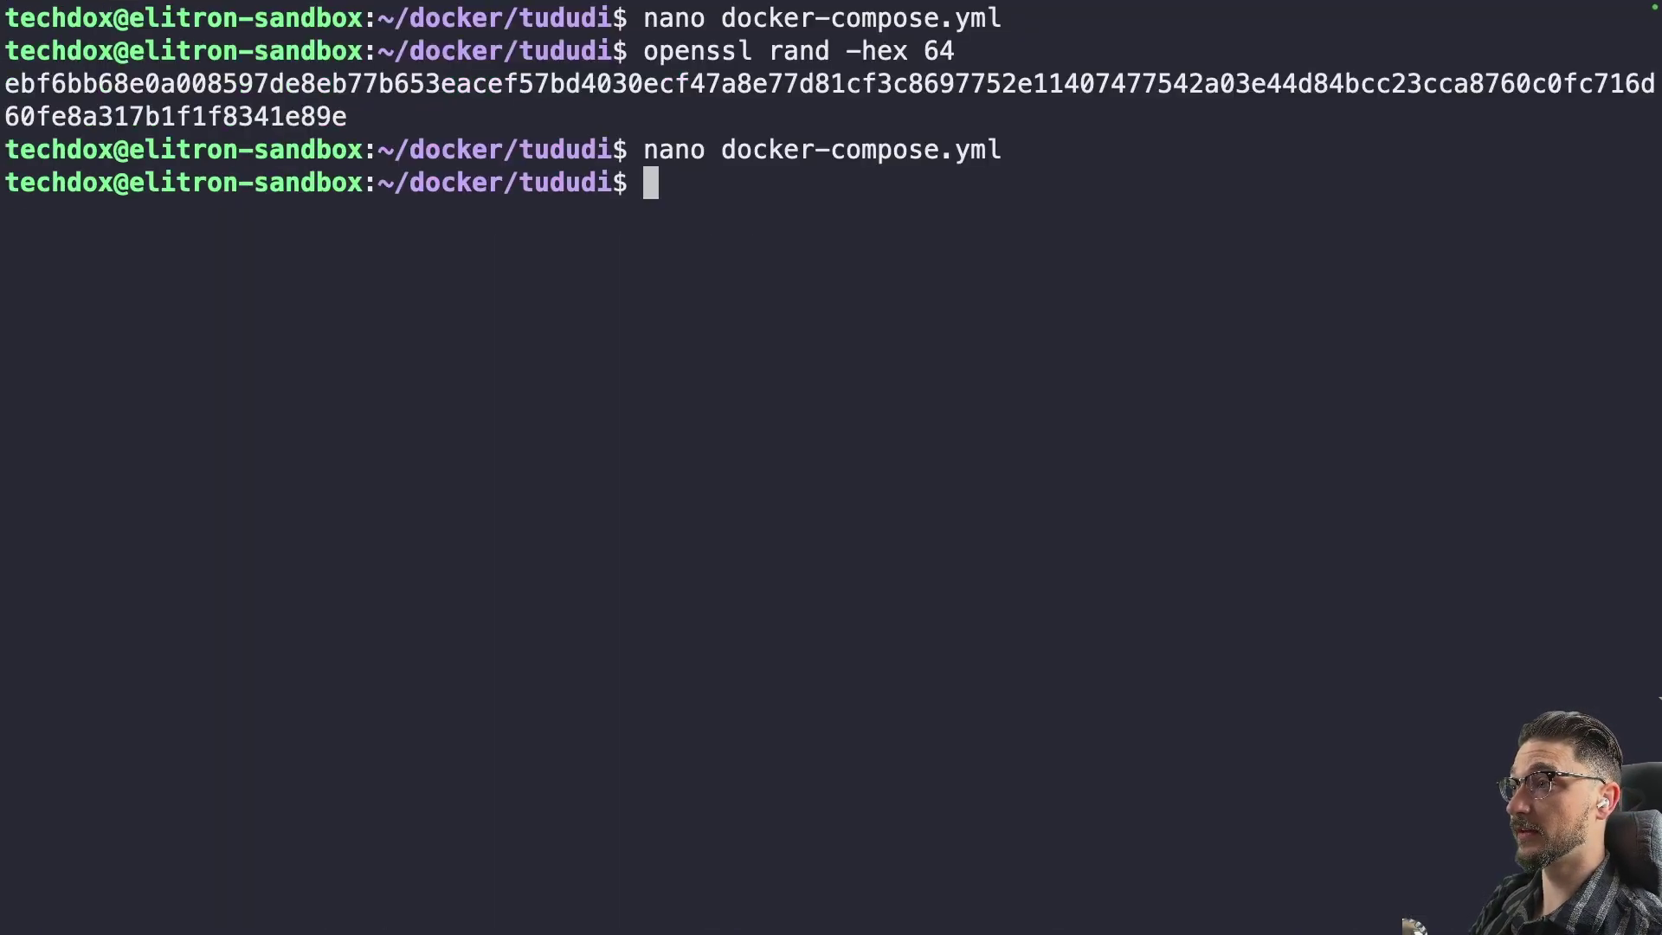
pyautogui.write('mkdir')
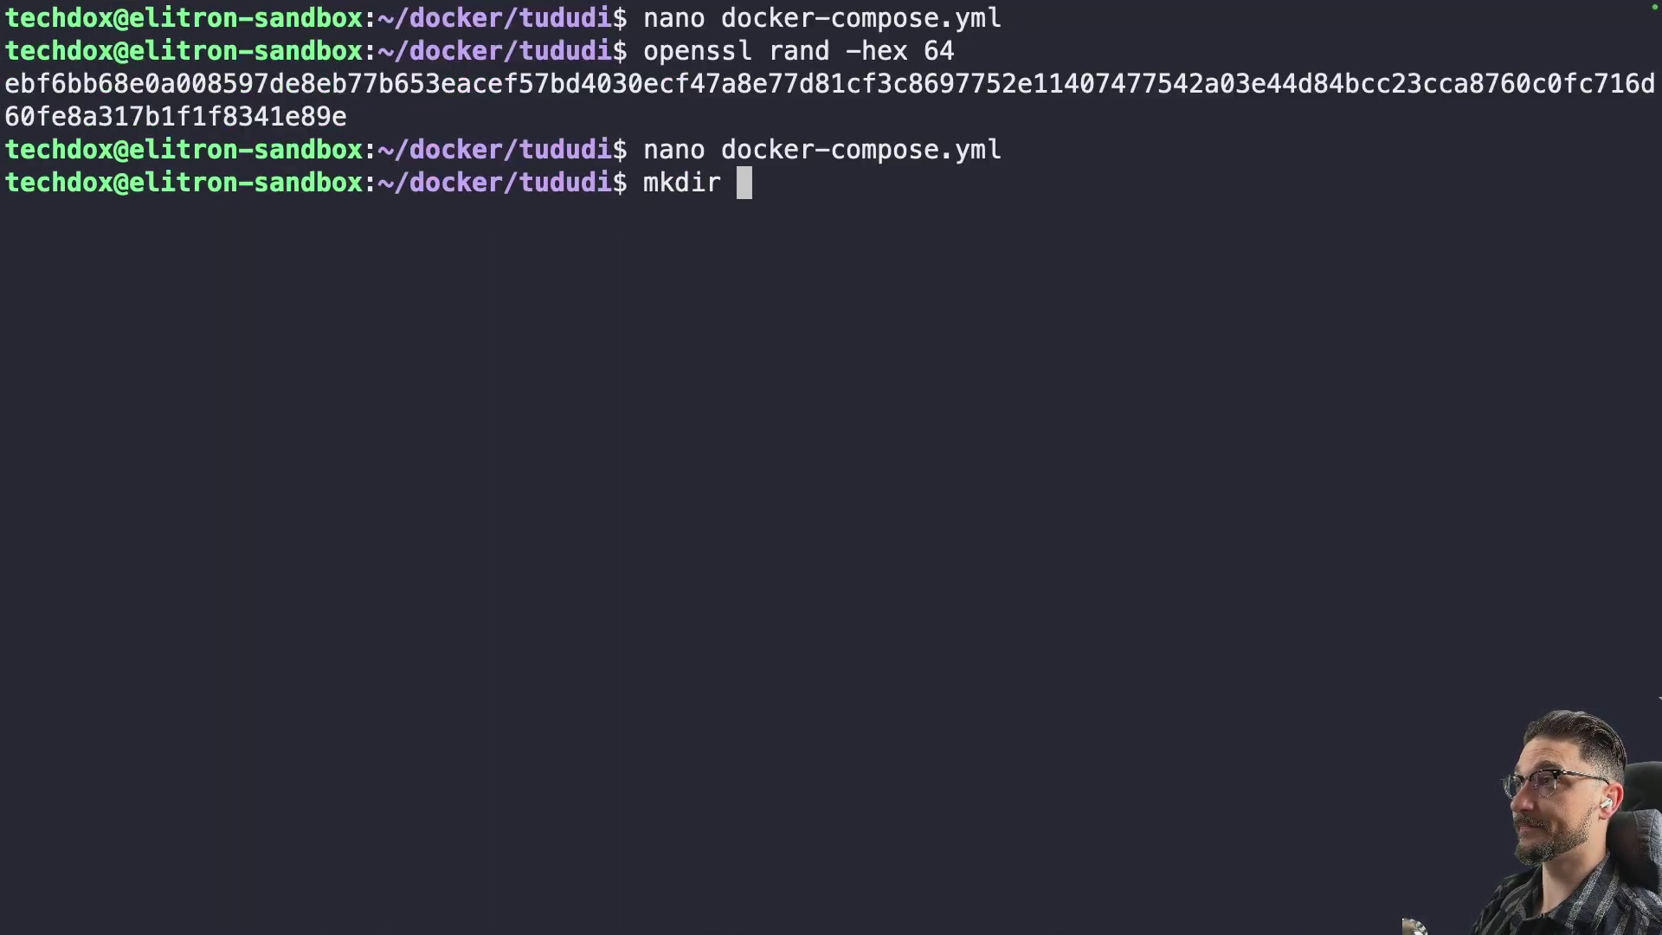
pyautogui.press('super+v')
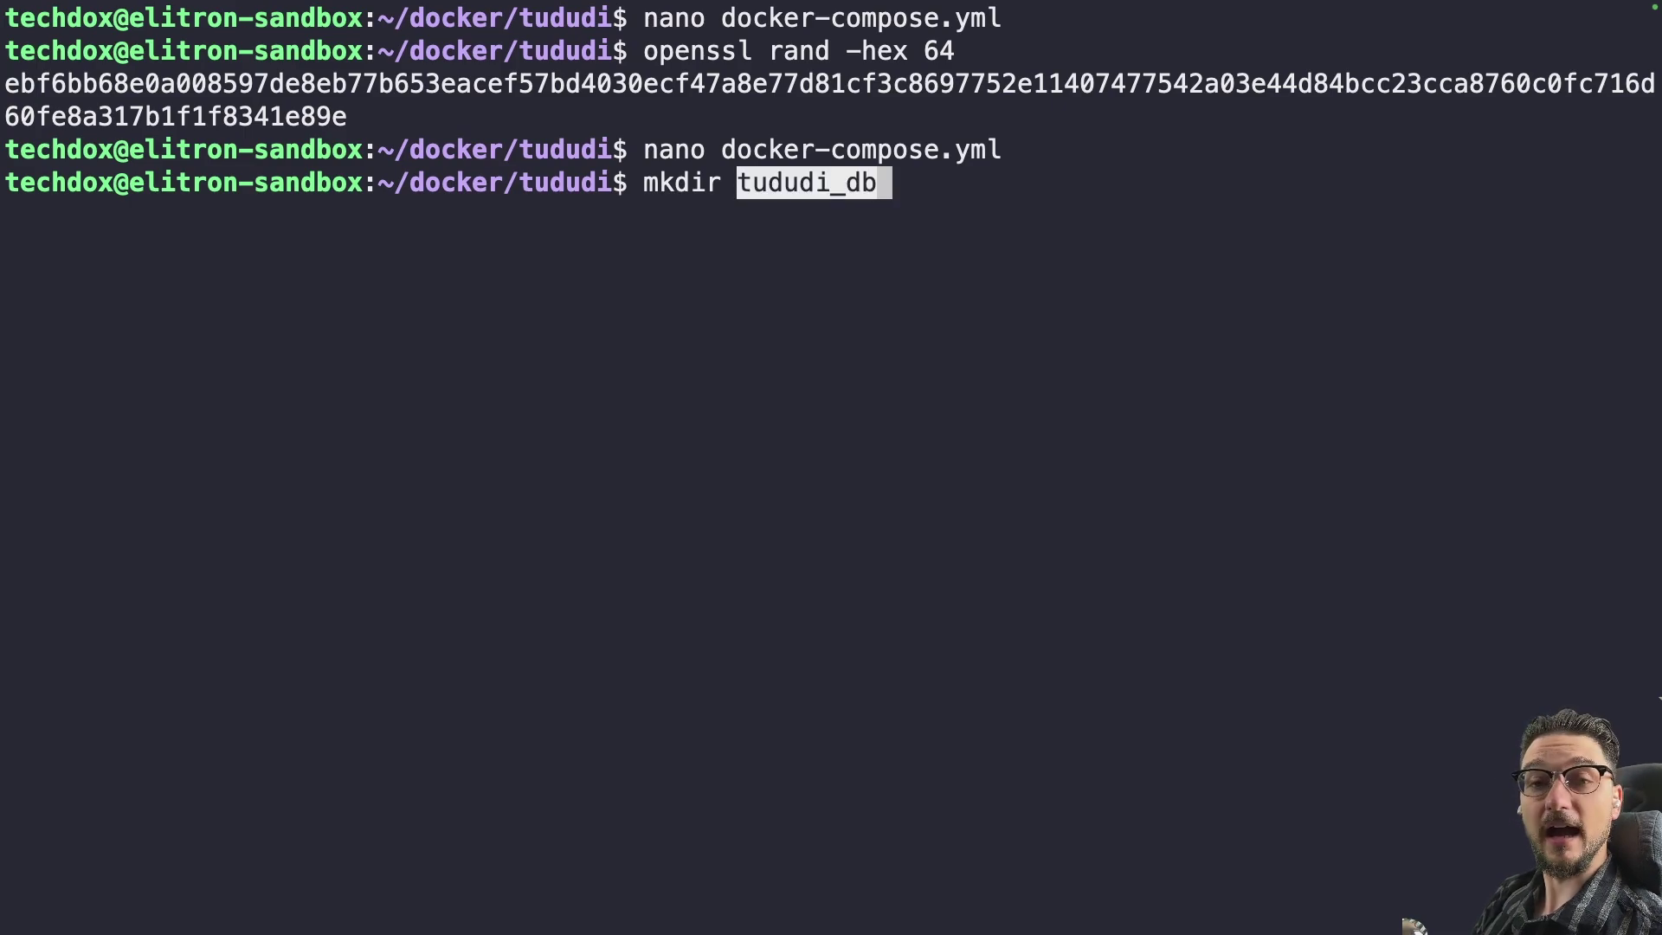
pyautogui.press('Return')
# List the project folder and confirm tududi_db is empty.
pyautogui.write('ls')
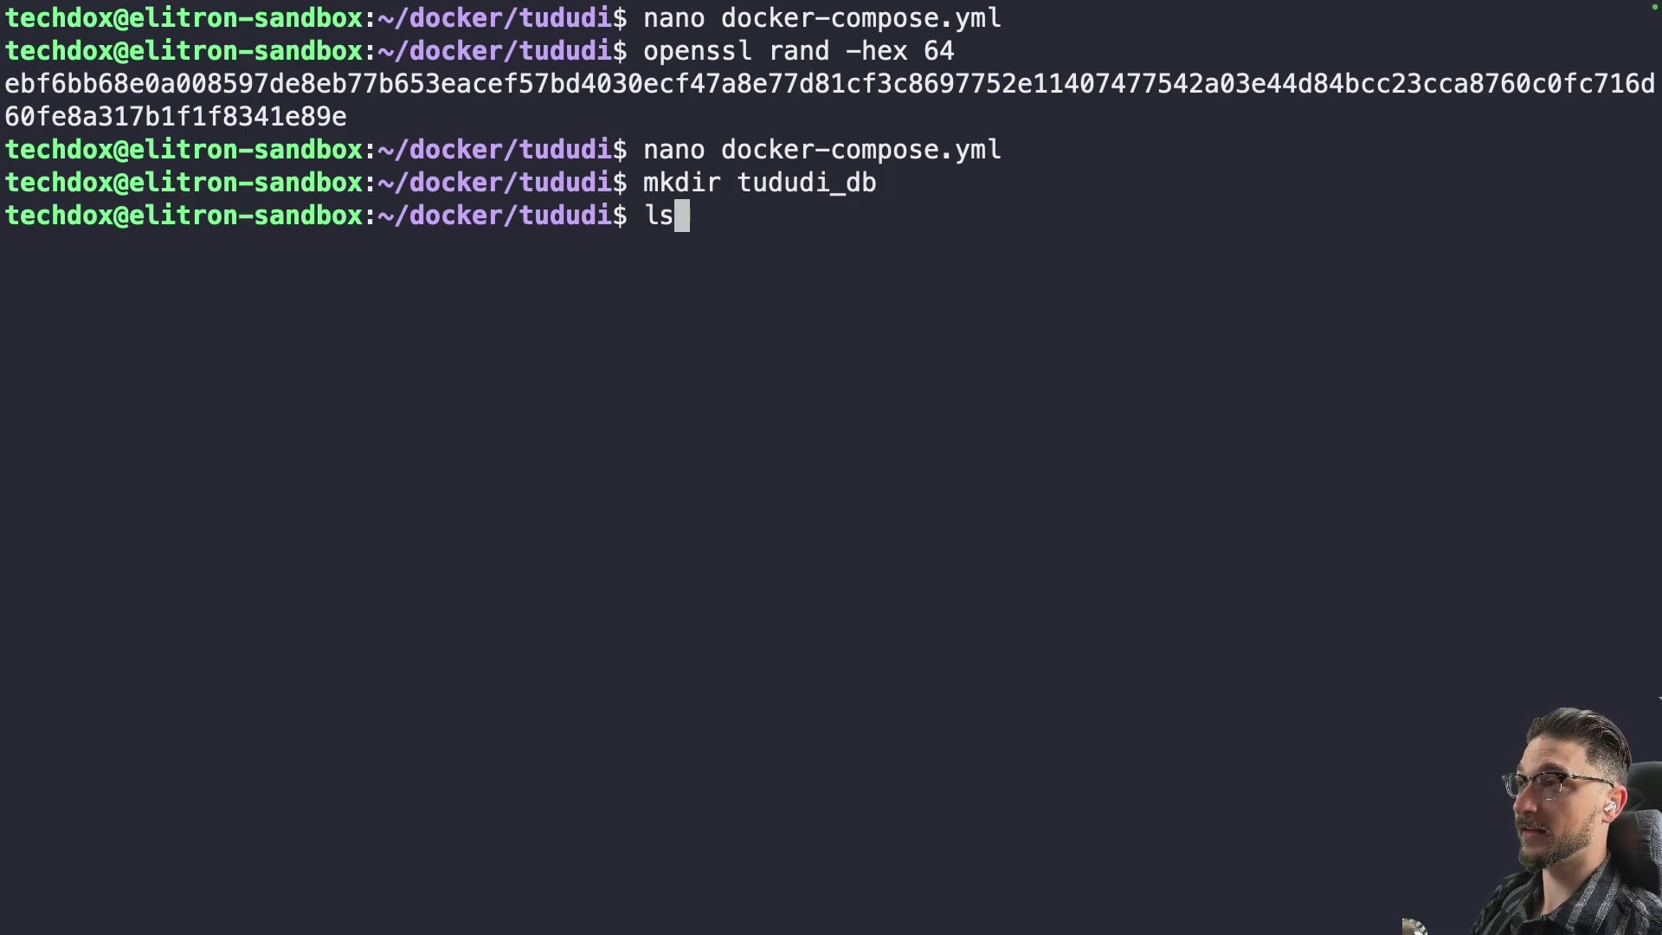
pyautogui.press('Return')
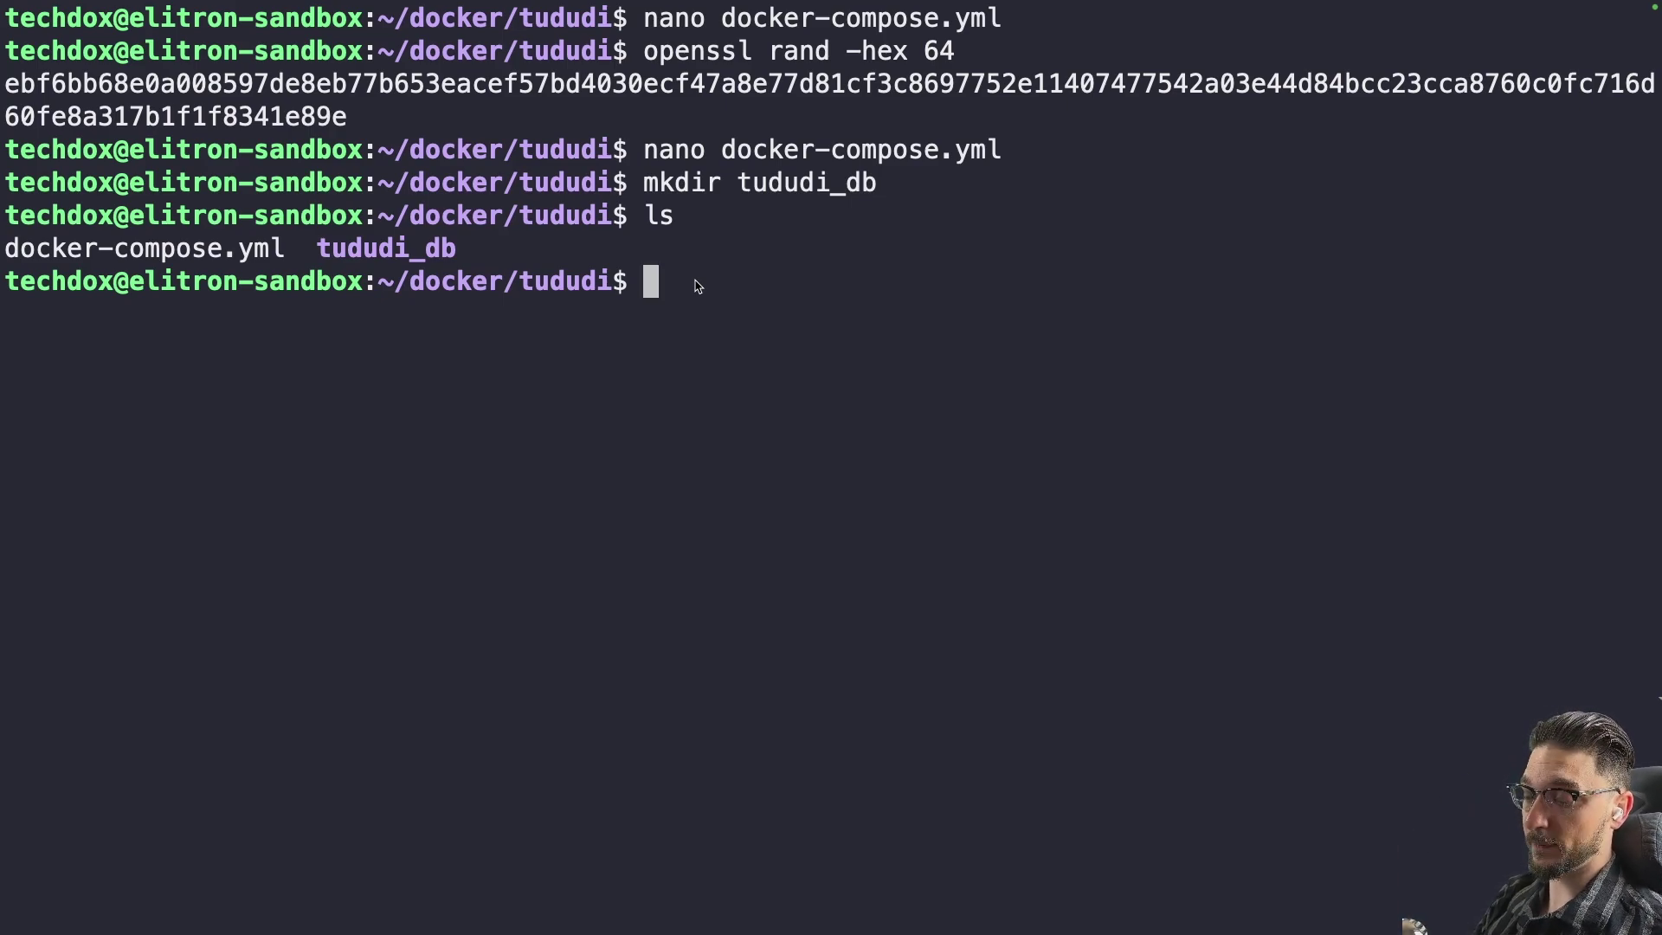
pyautogui.write('ls d')
pyautogui.press('BackSpace')
pyautogui.write('t')
pyautogui.press('Tab')
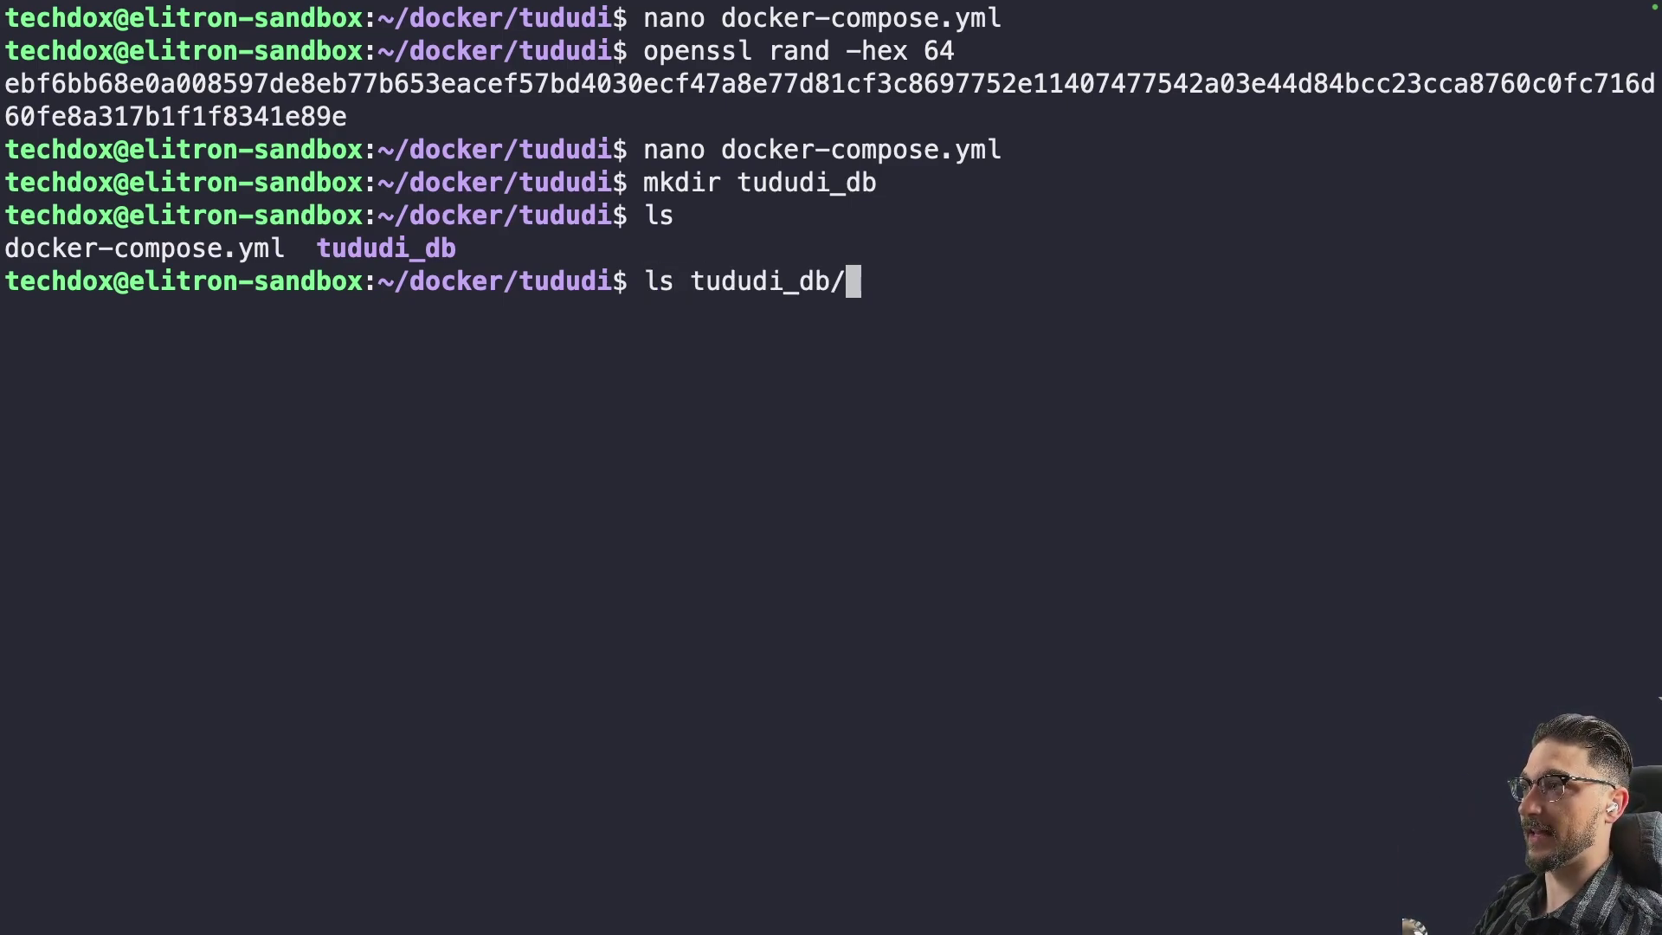
pyautogui.press('Return')
# Clear the terminal screen and enter docker compose up -d.
pyautogui.write('cl')
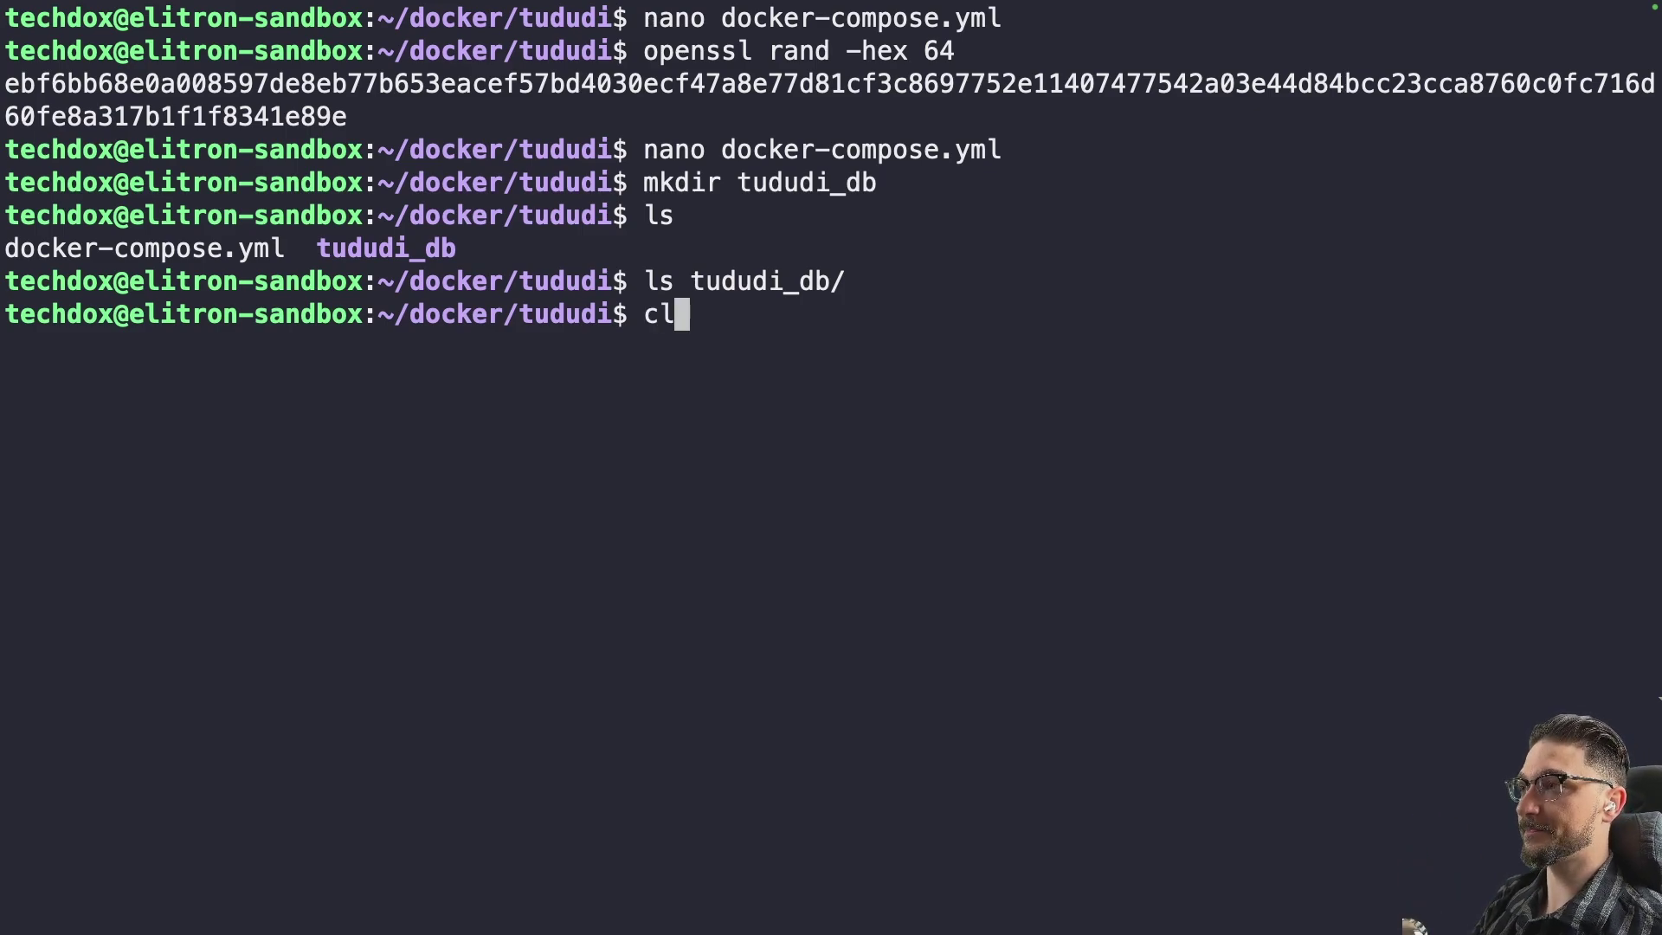
pyautogui.write('ear')
pyautogui.press('Return')
pyautogui.write('docke')
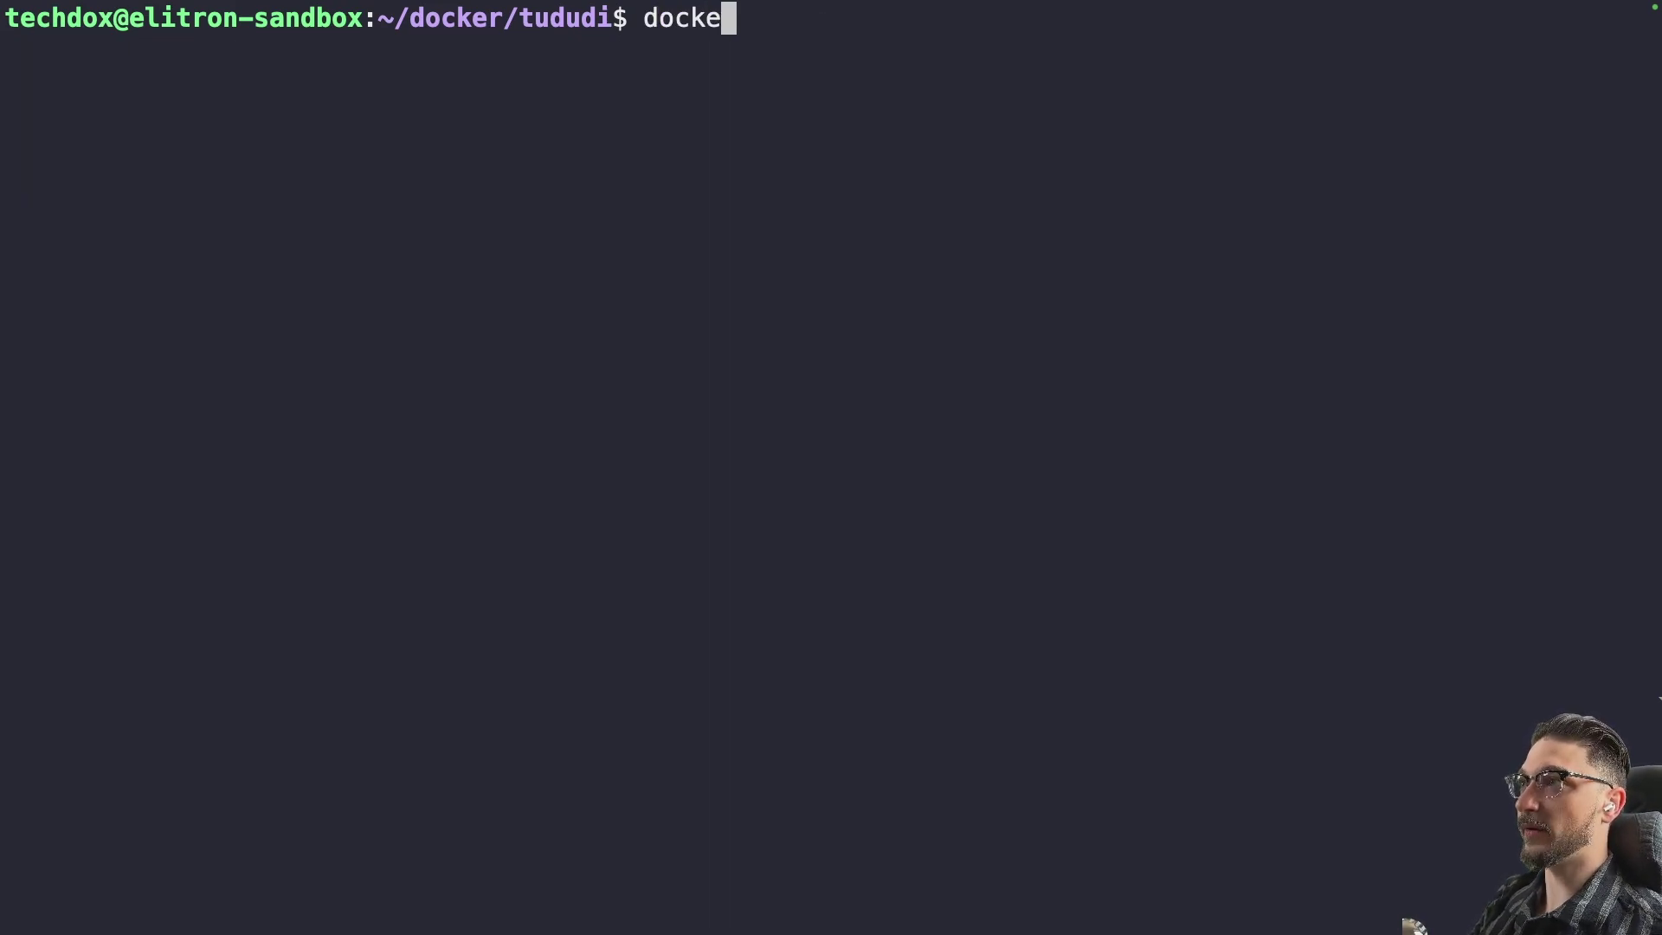
pyautogui.write('r compose up -d')
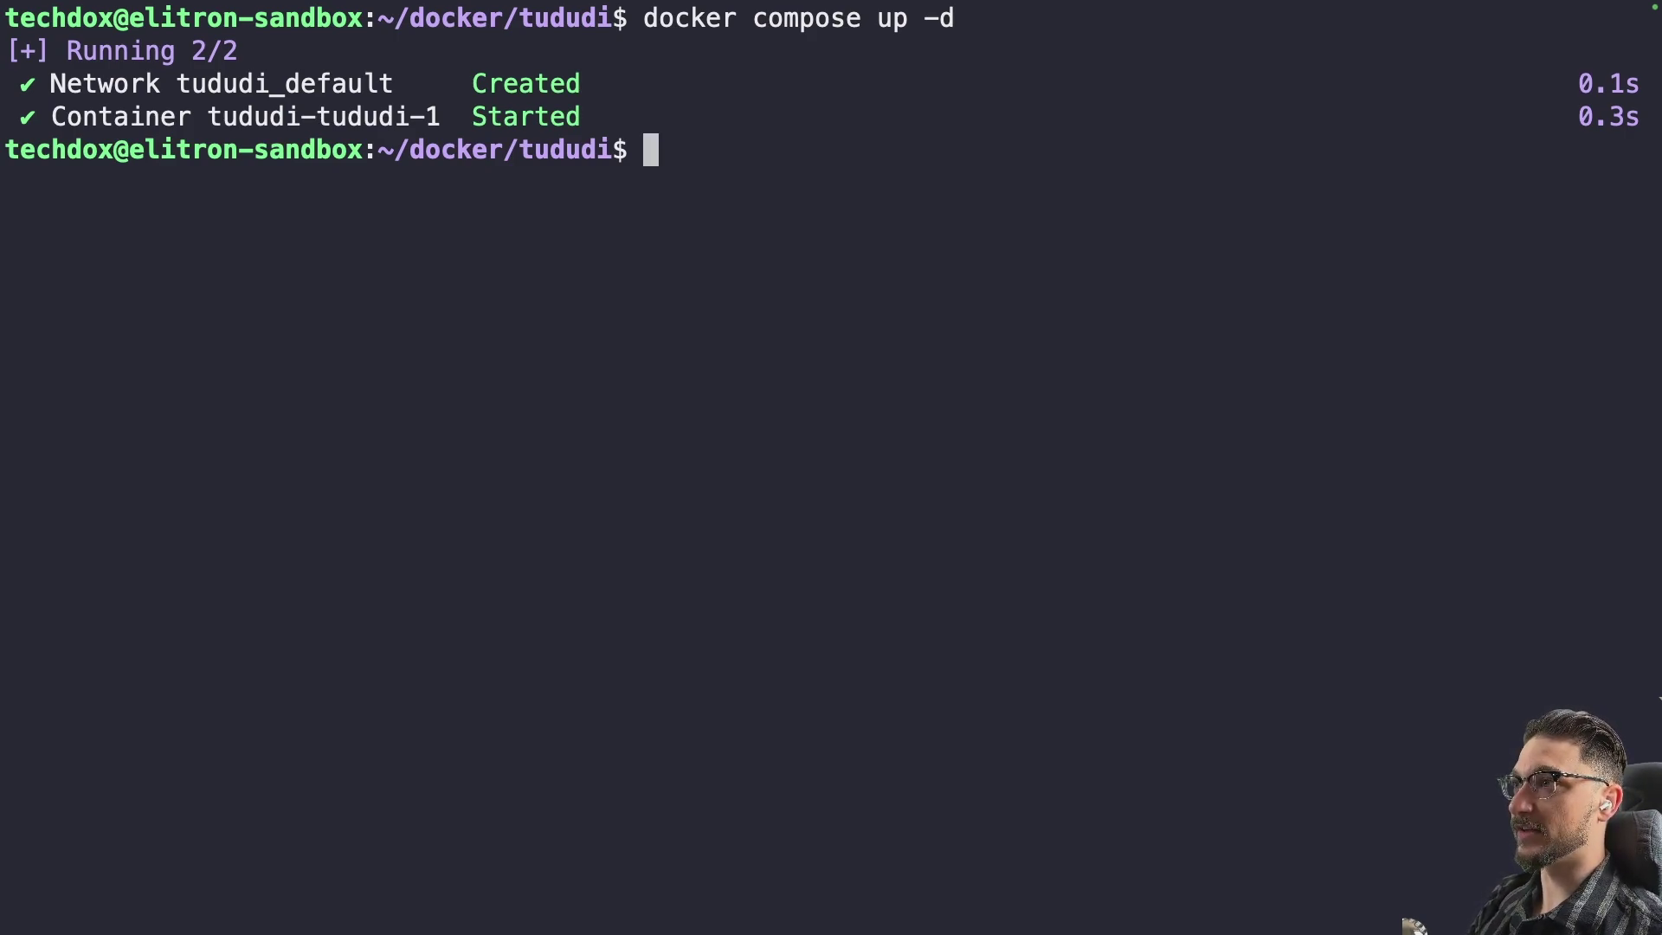
pyautogui.write('docker ')
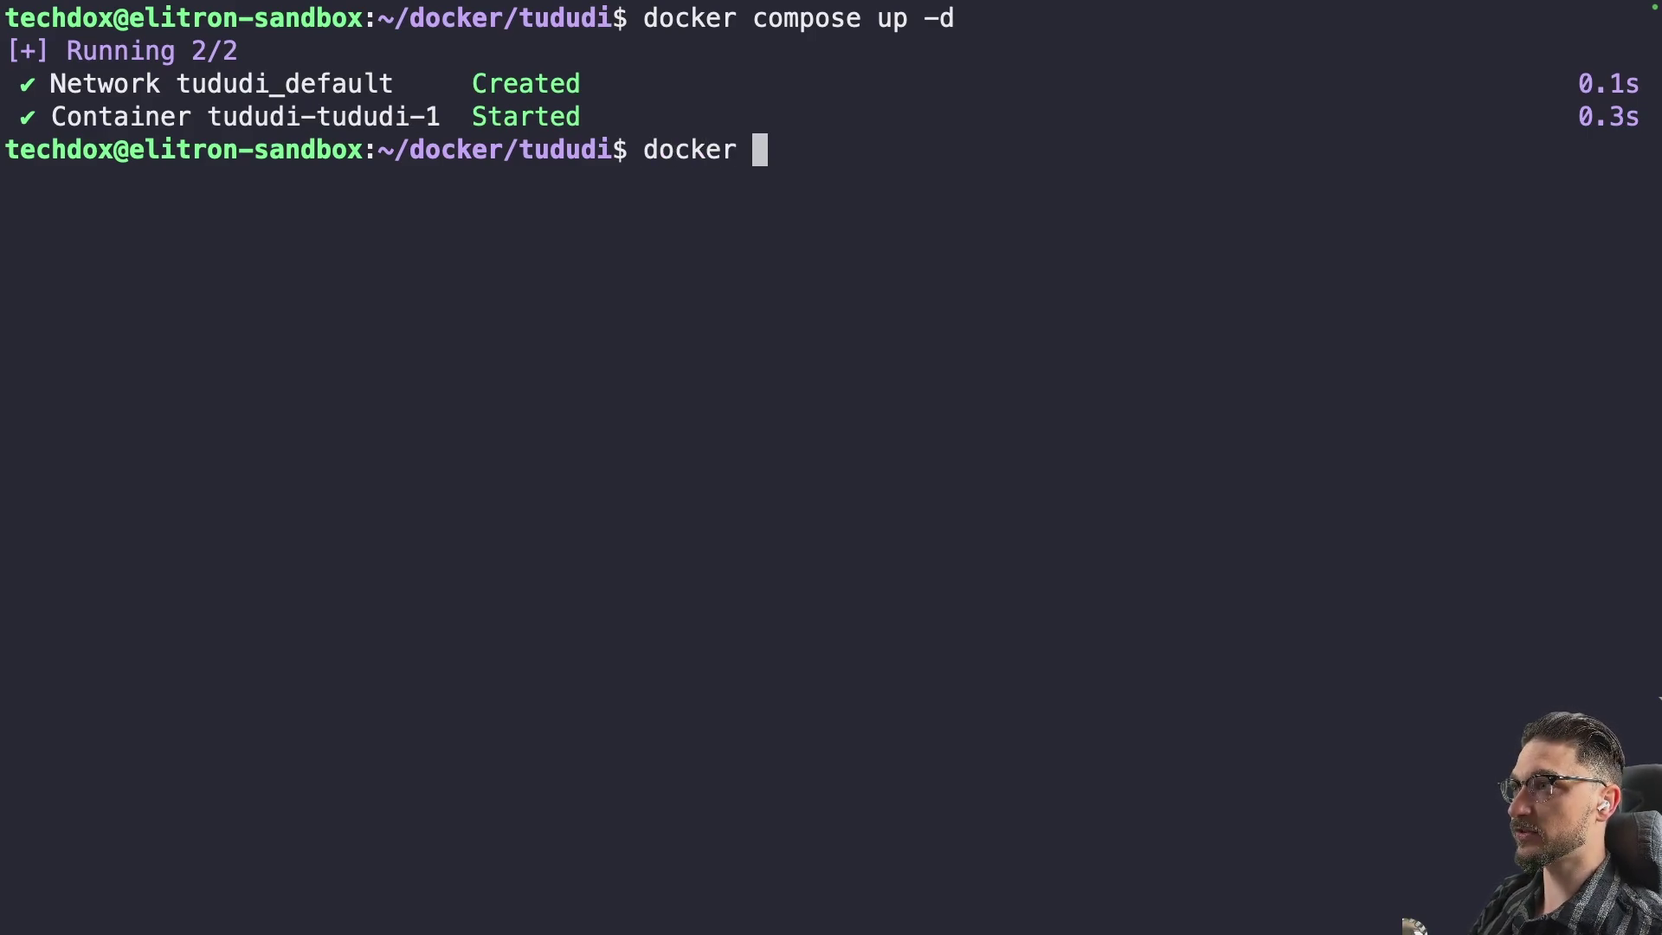
pyautogui.write('compose logd')
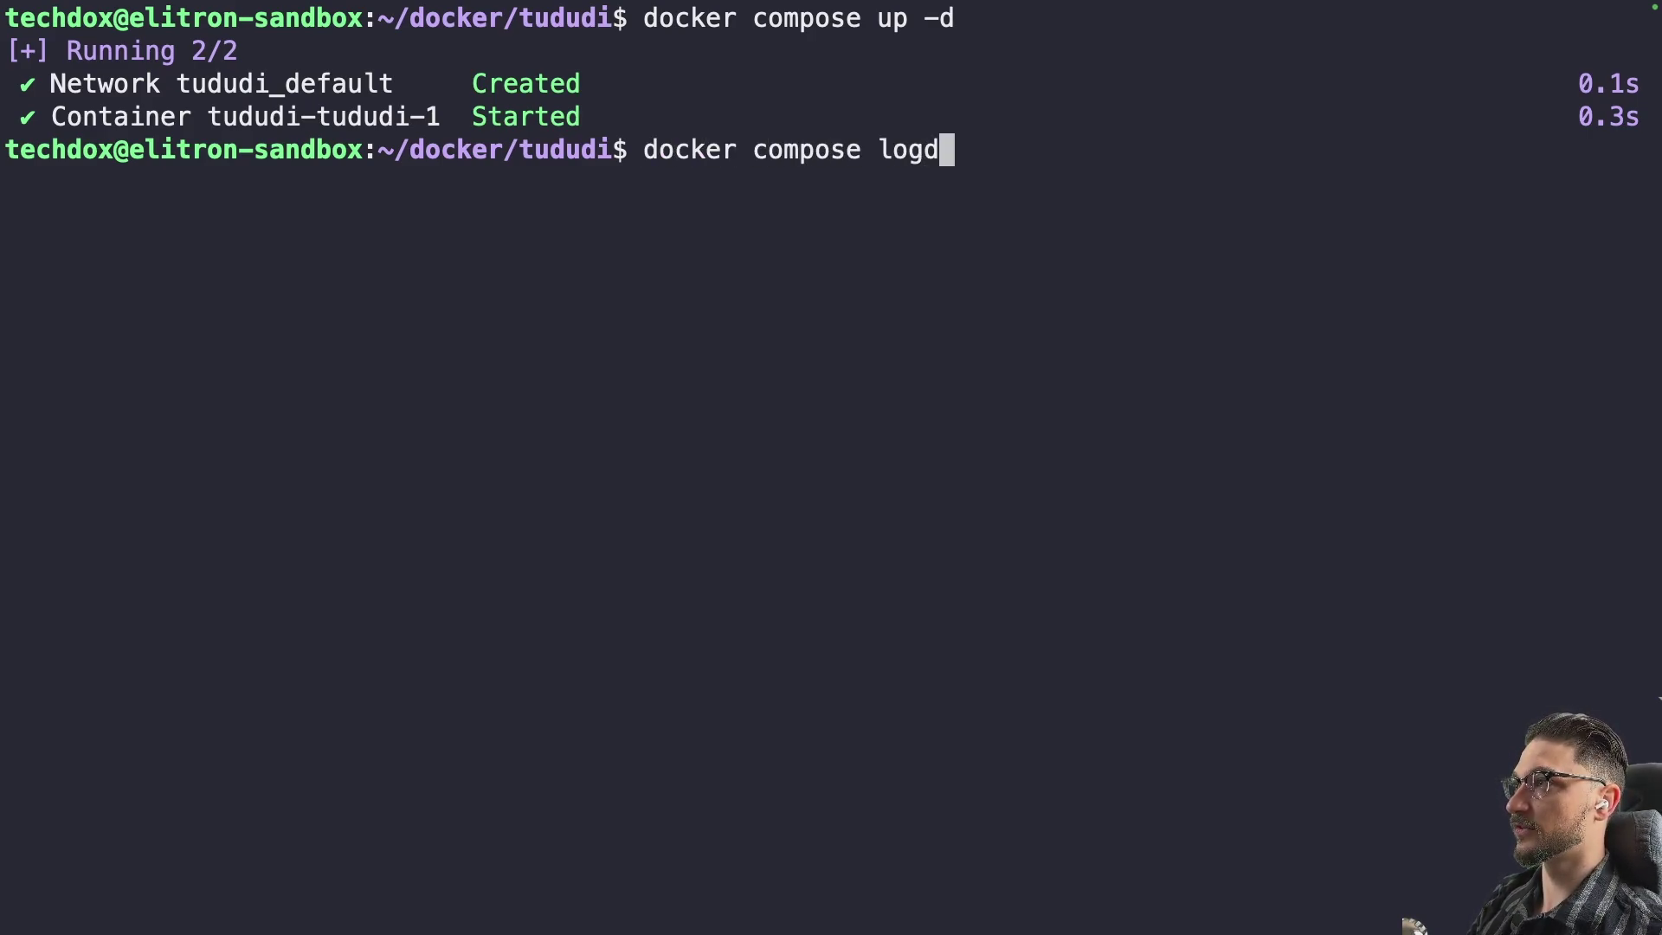
pyautogui.press('BackSpace')
pyautogui.write('s')
pyautogui.press('Return')
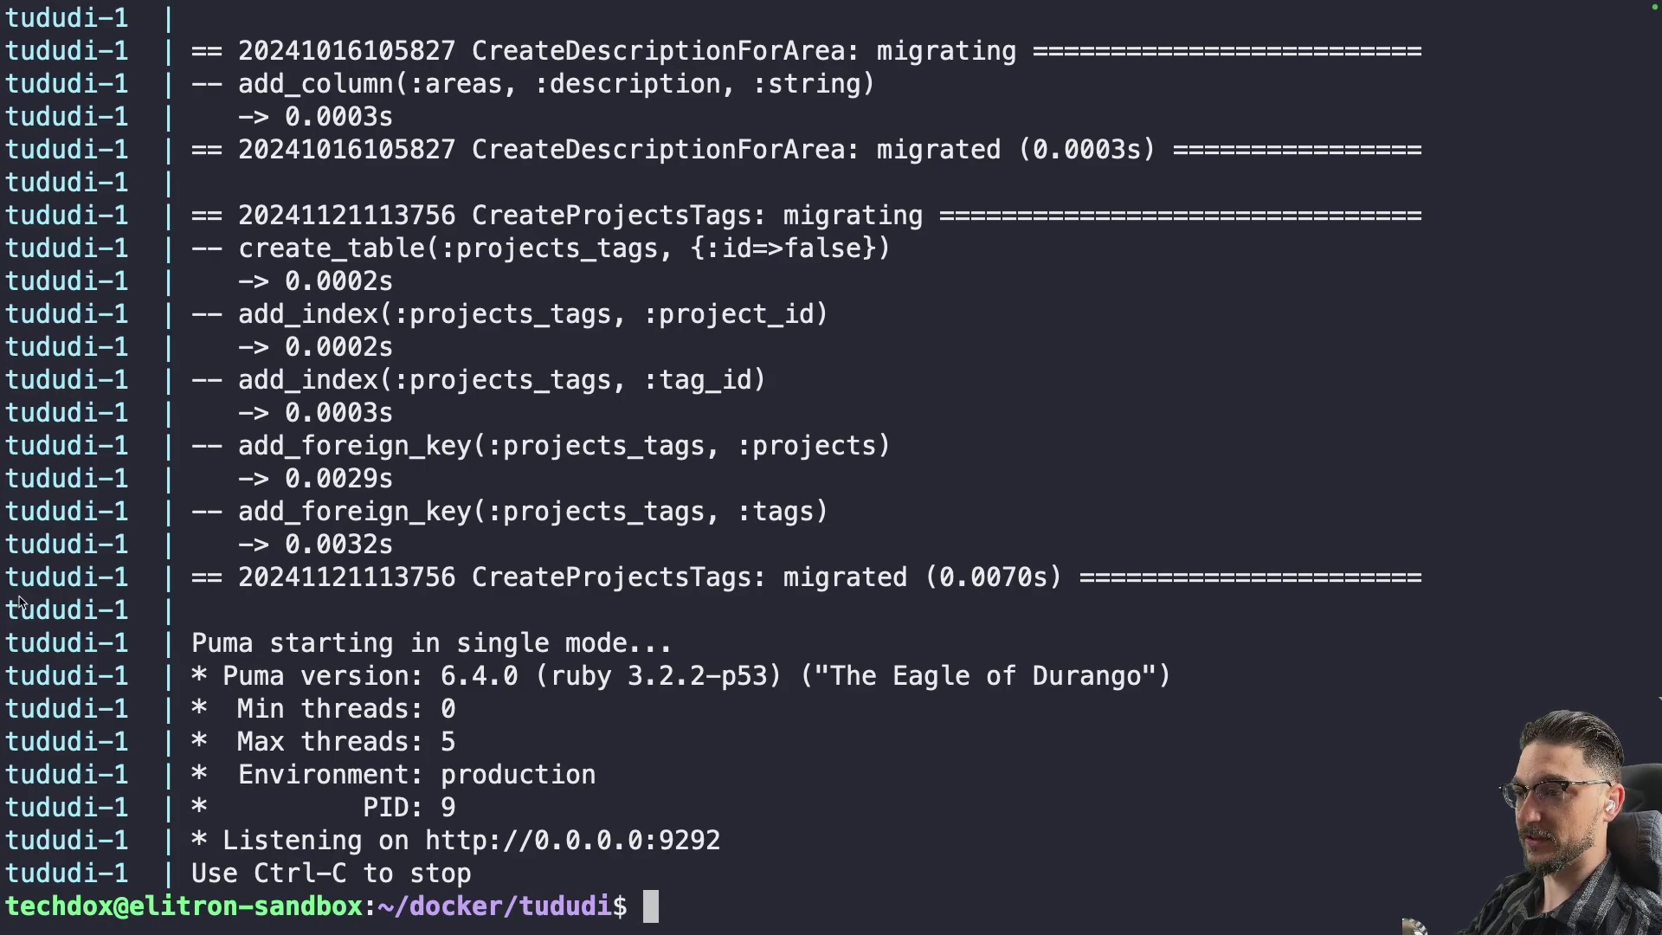
pyautogui.moveTo(224, 844); pyautogui.dragTo(729, 854)
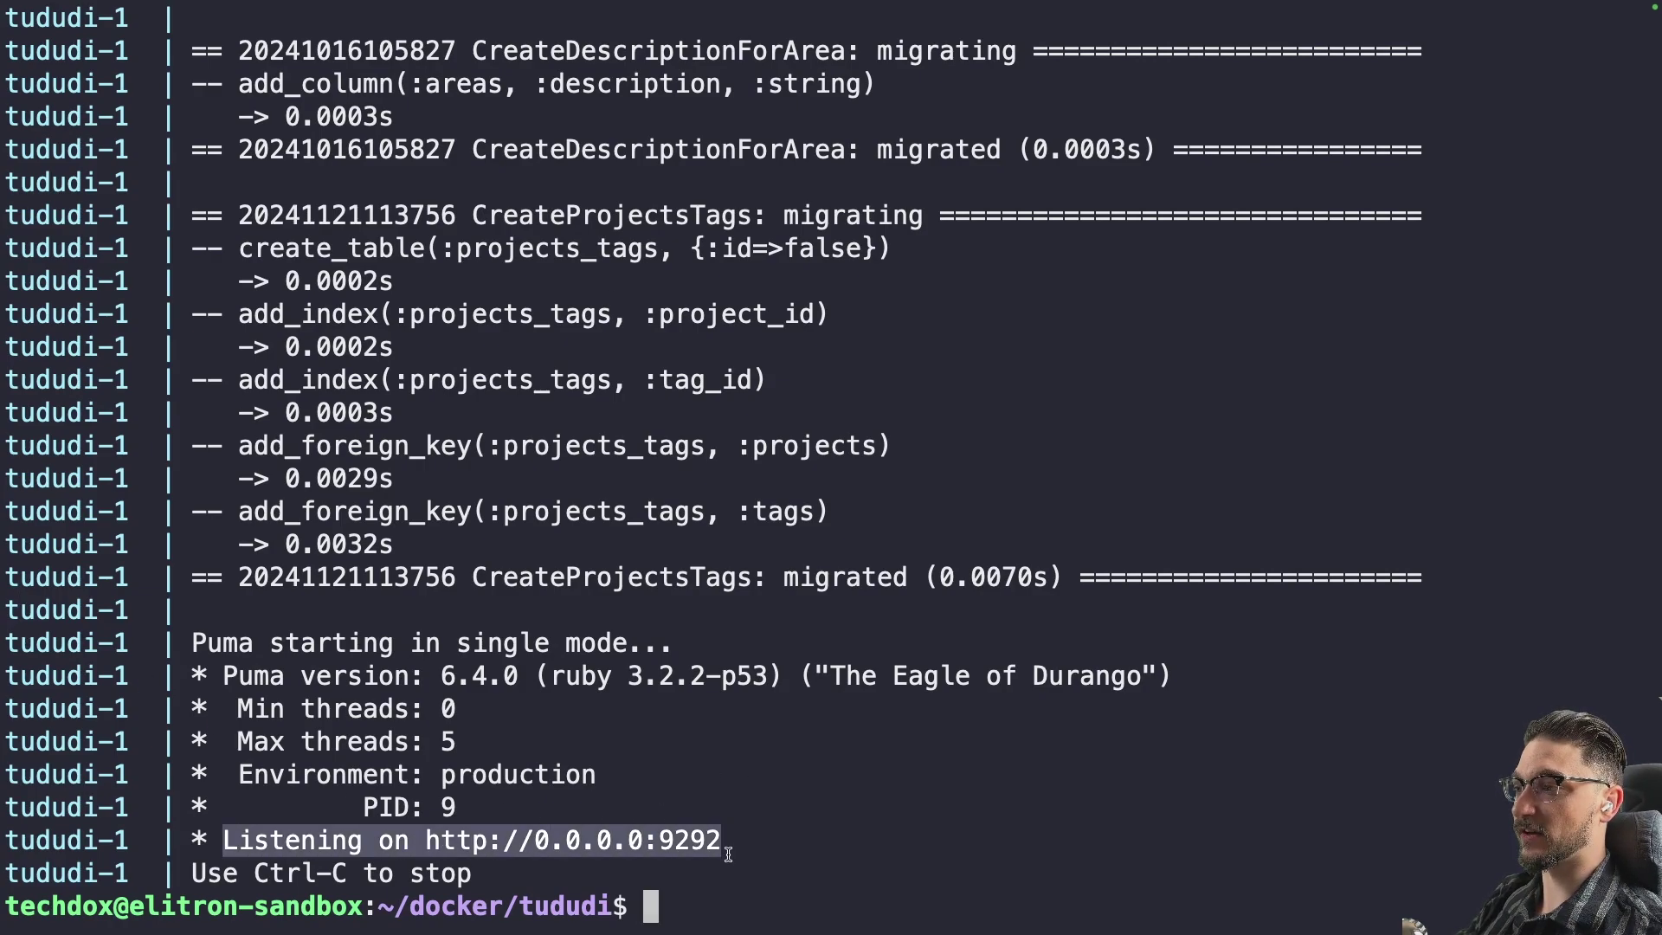
pyautogui.click(732, 854)
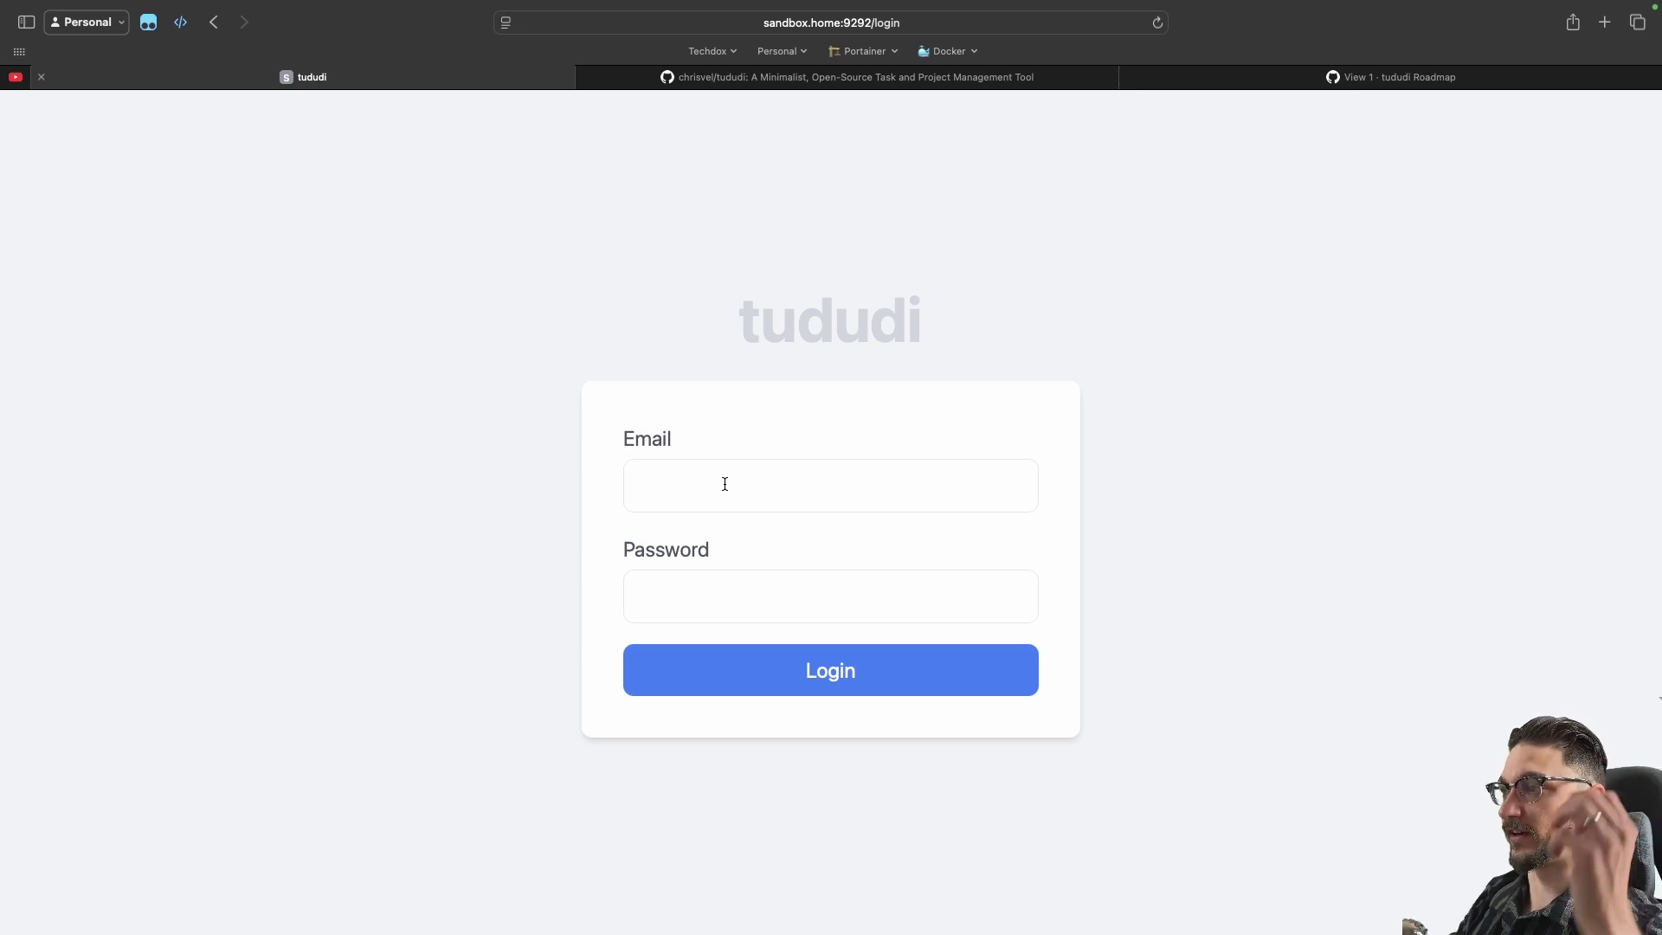
# Sign in to tududi with autofilled saved credentials, declining to save the password.
pyautogui.click(726, 484)
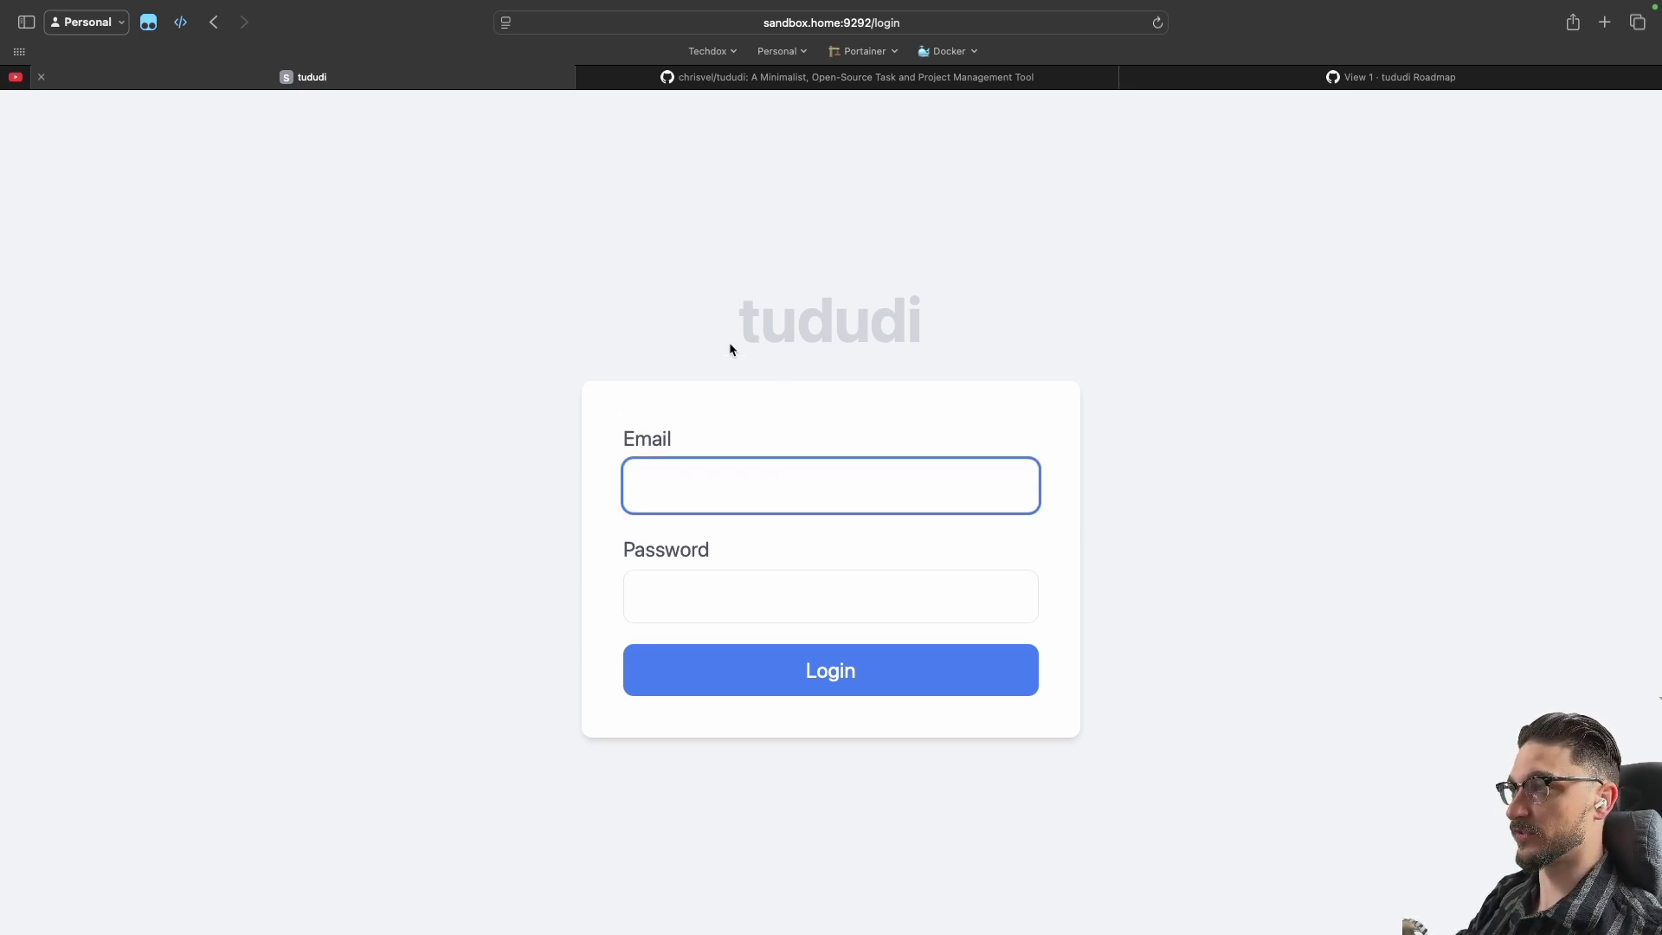
pyautogui.press('super+backslash')
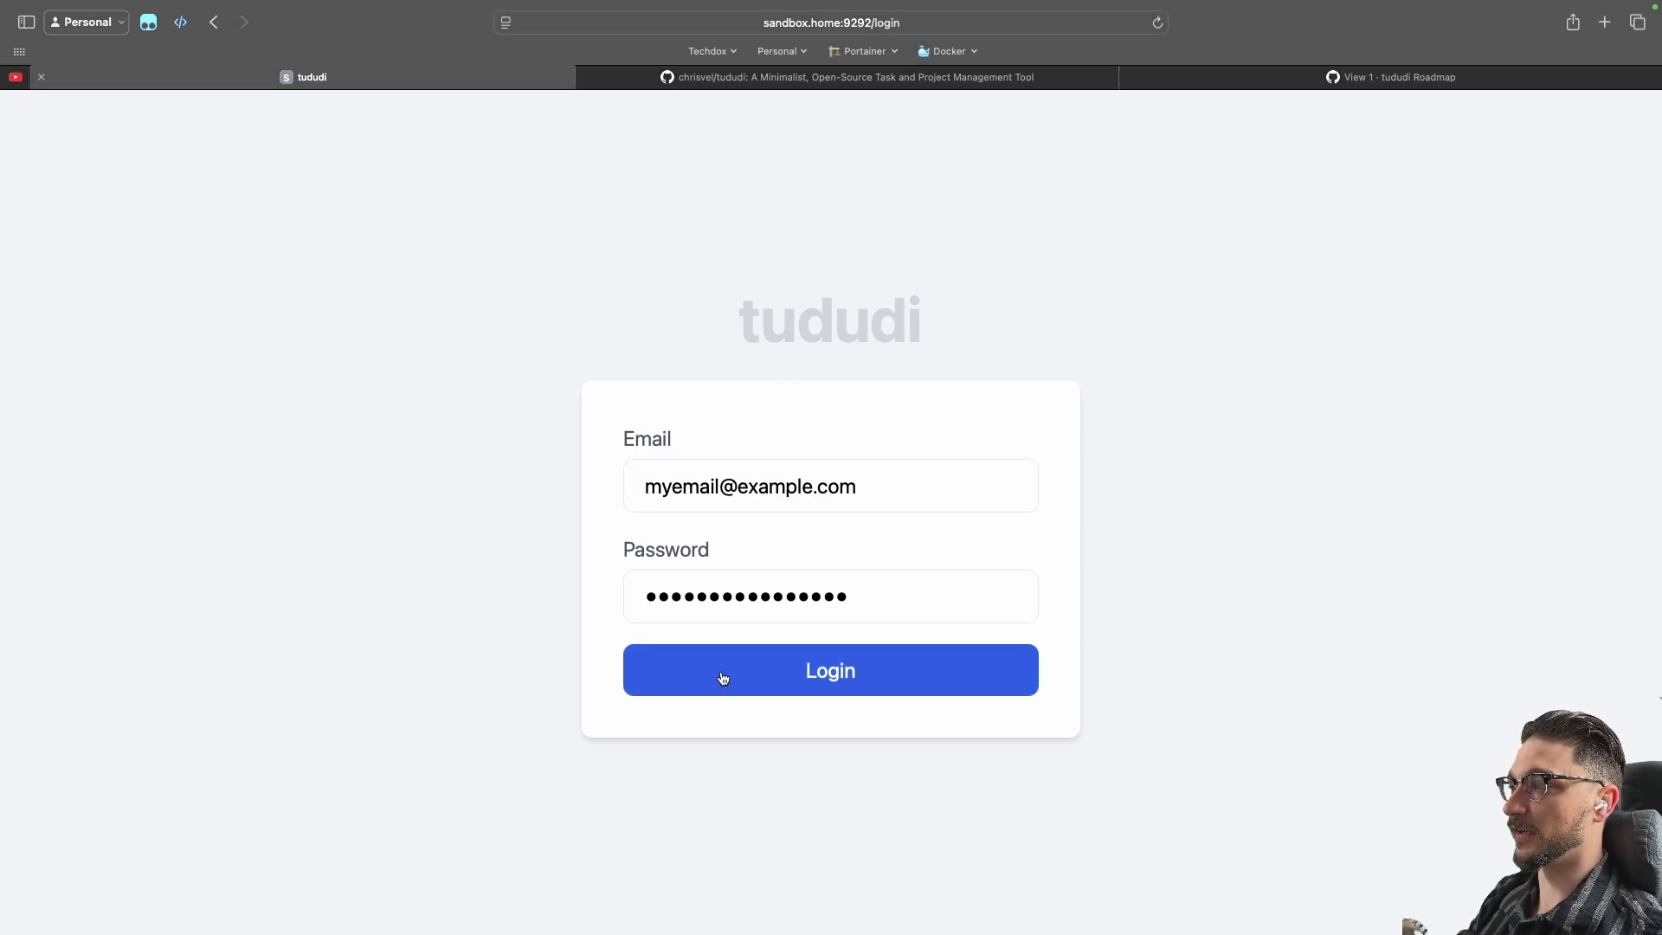
pyautogui.click(723, 677)
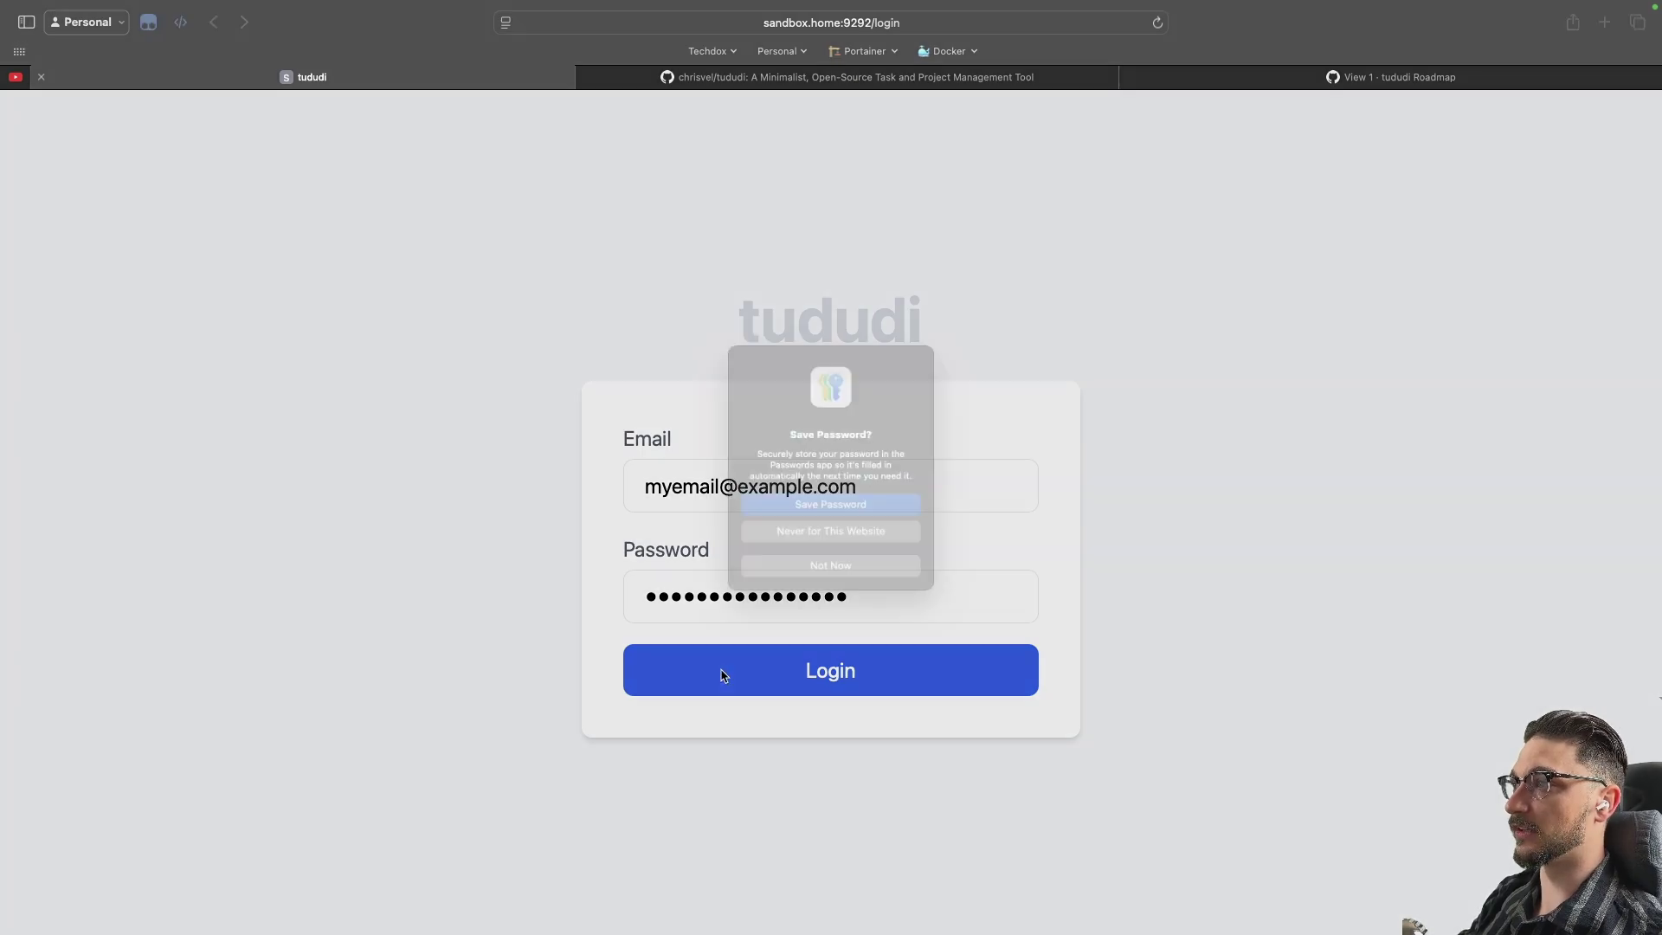
pyautogui.click(839, 576)
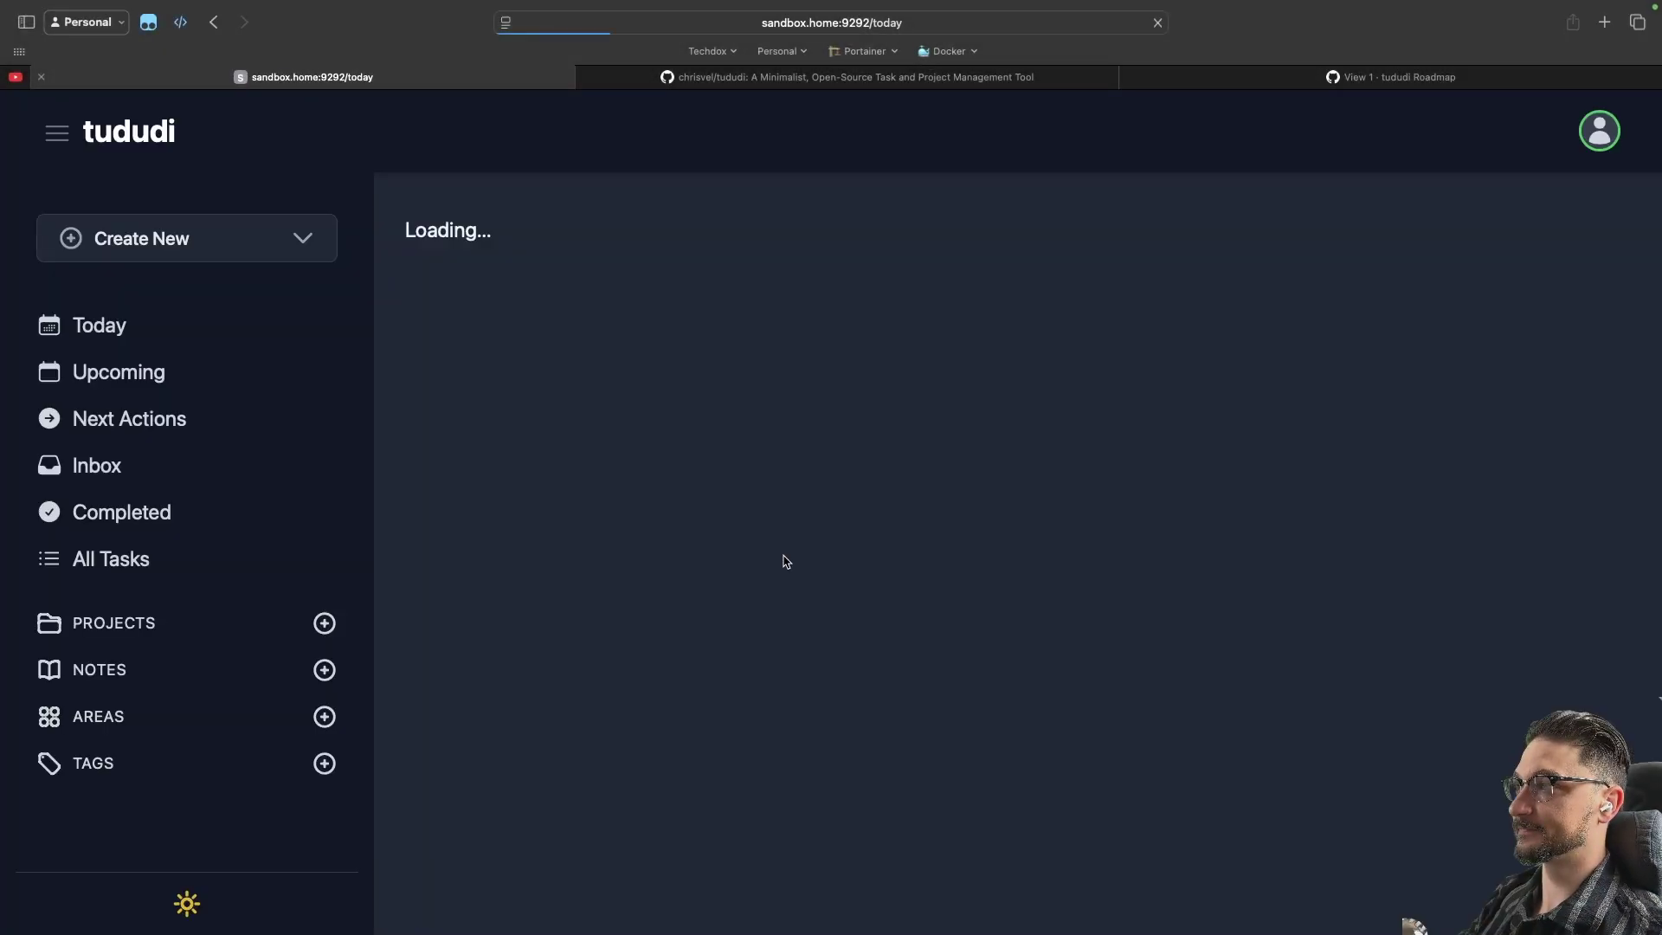